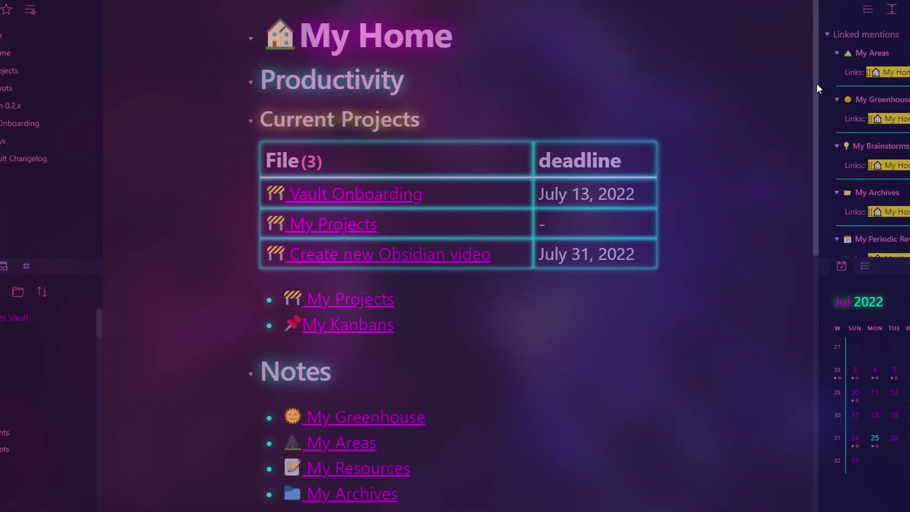
- Look through the My Home note from Current Projects down to the Creations links
scroll(840, 88, "down", 5)
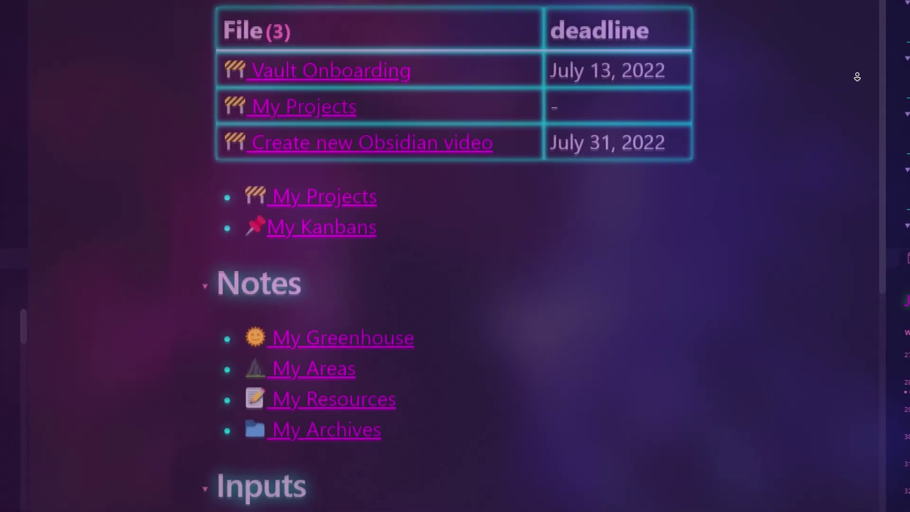
scroll(894, 54, "down", 6)
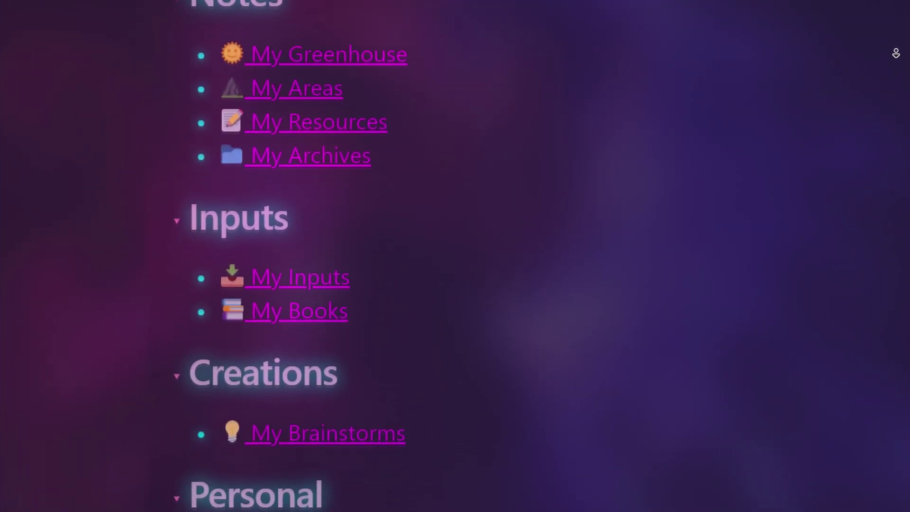
scroll(896, 53, "down", 2)
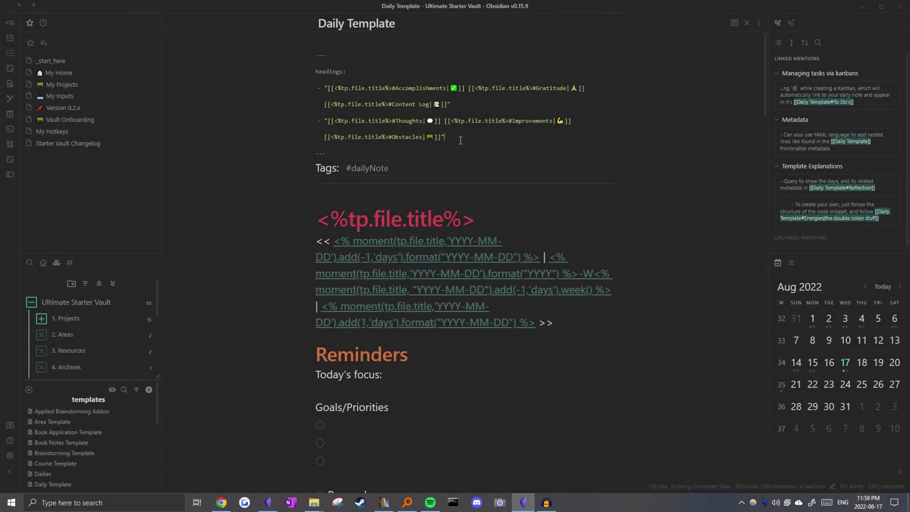
- Examine the Accomplishments, Gratitude and Content Log header links in the Daily Template frontmatter against the note's outline
left_click_drag(461, 141, 277, 71)
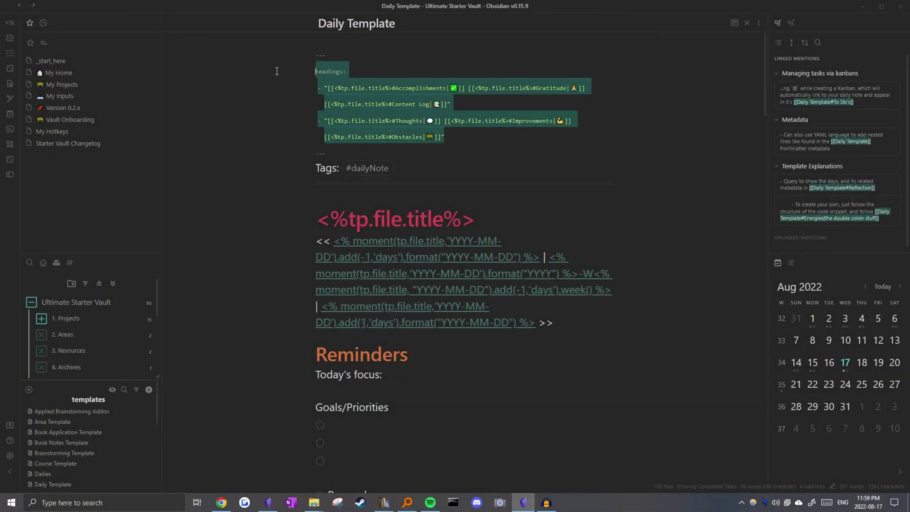
left_click(279, 74)
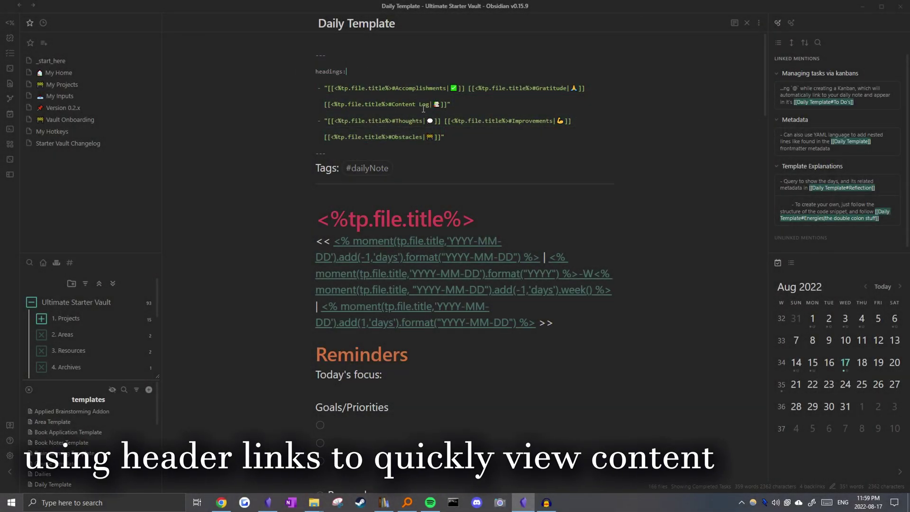
left_click(791, 263)
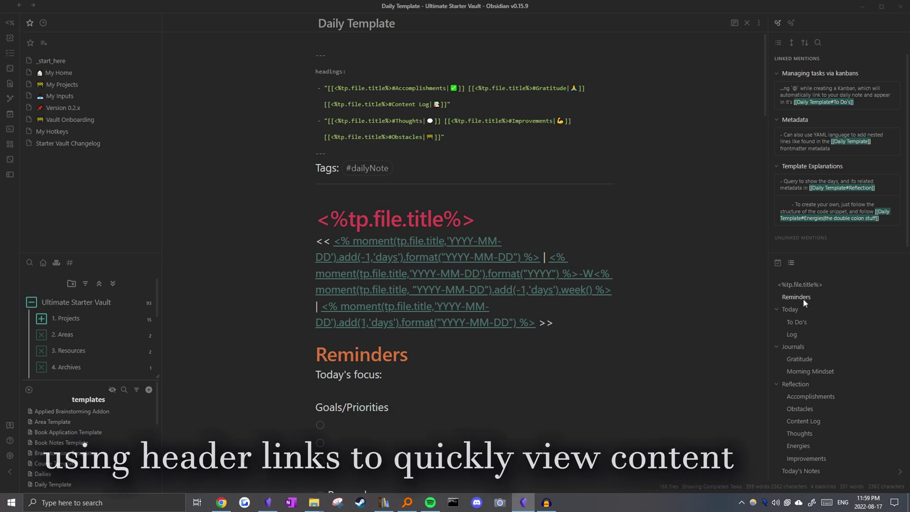
left_click_drag(396, 88, 457, 99)
left_click(458, 99)
left_click_drag(534, 89, 567, 90)
left_click(567, 89)
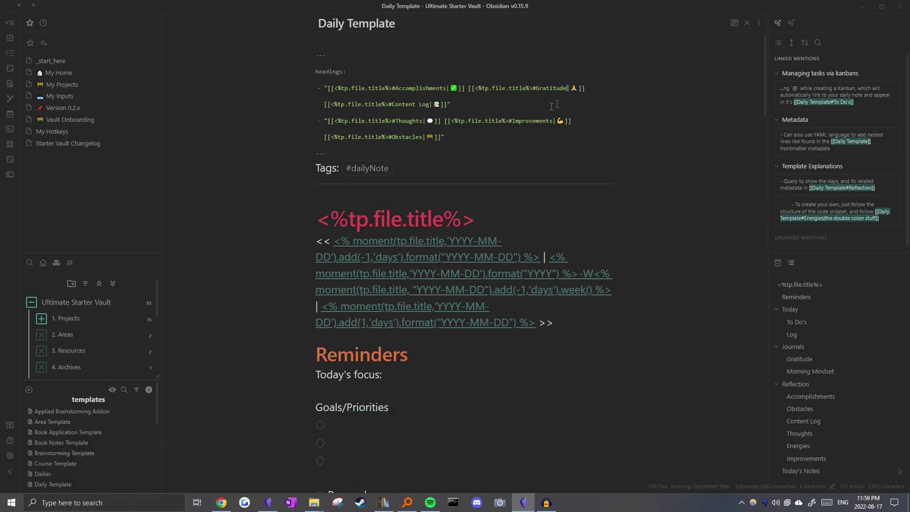
left_click_drag(338, 106, 429, 109)
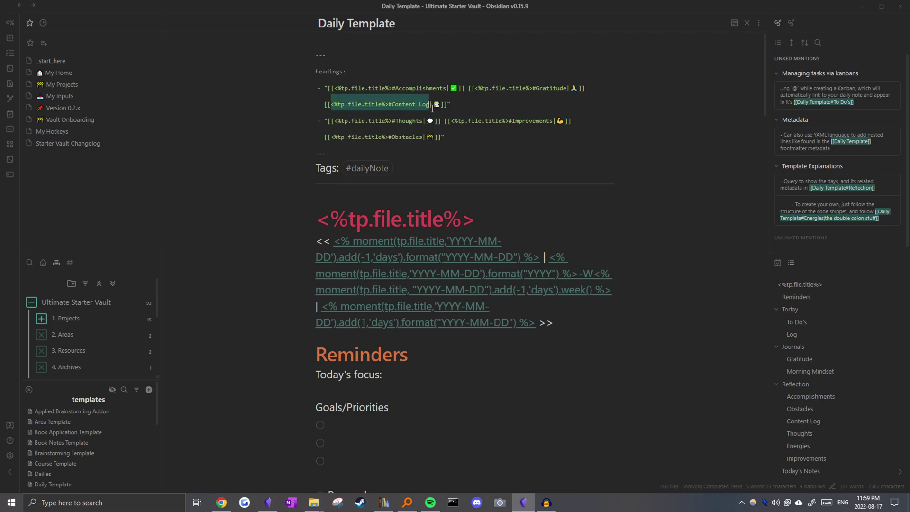
left_click(439, 109)
- Split the Daily Template view and open a 2022 daily note in the new pane
key("ctrl+backslash")
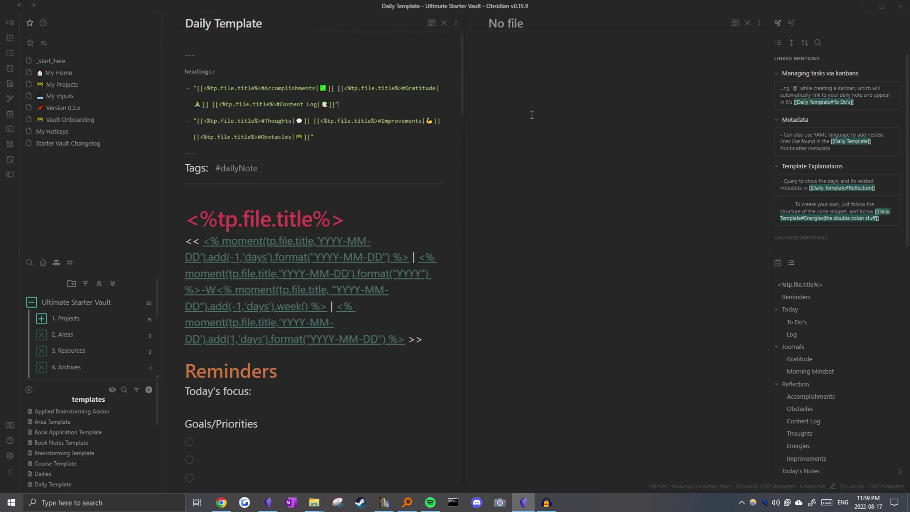
key("ctrl+o")
type("2020")
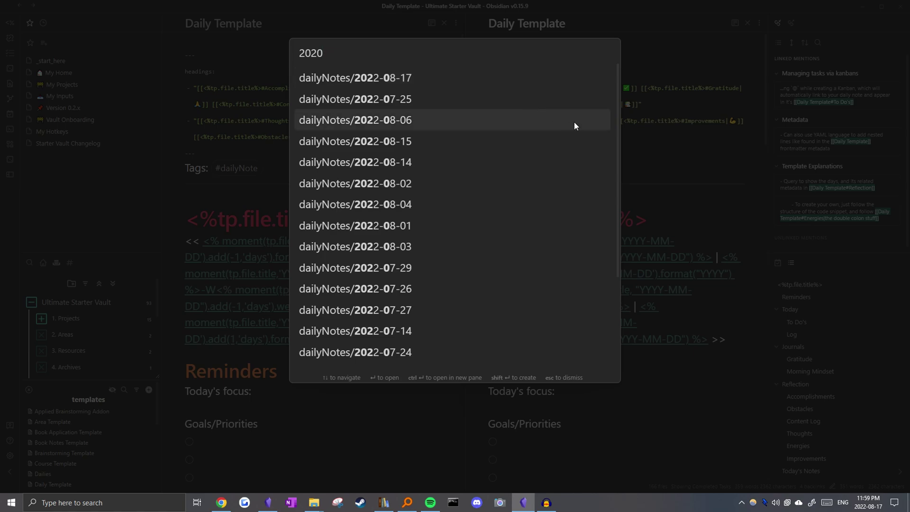
key("BackSpace")
left_click(356, 205)
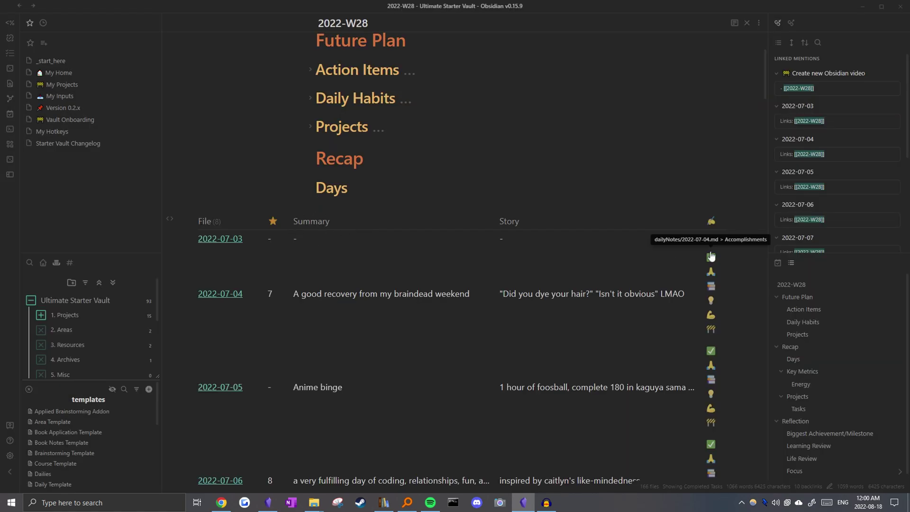
- Preview the Accomplishments and Gratitude header links for 2022-07-04 in the Days table of the 2022-W28 note
scroll(701, 257, "down", 1)
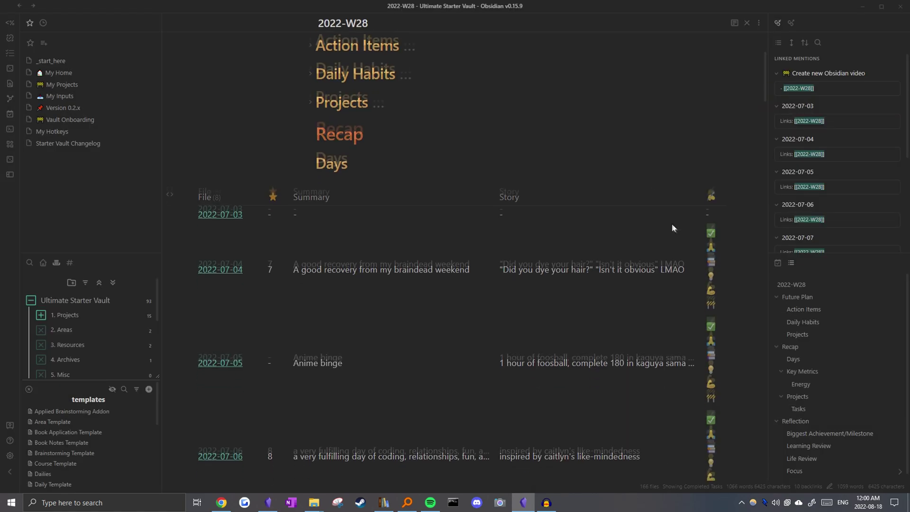
mouse_move(714, 212)
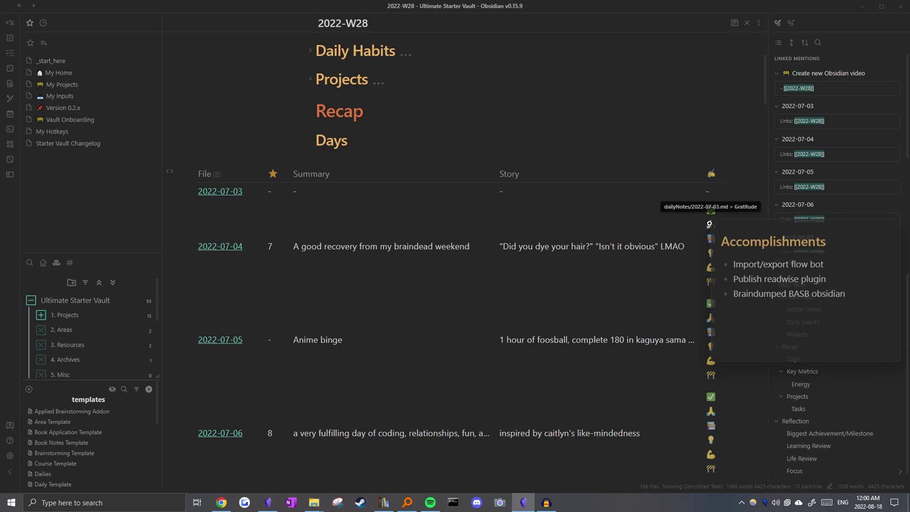
scroll(716, 237, "down", 2)
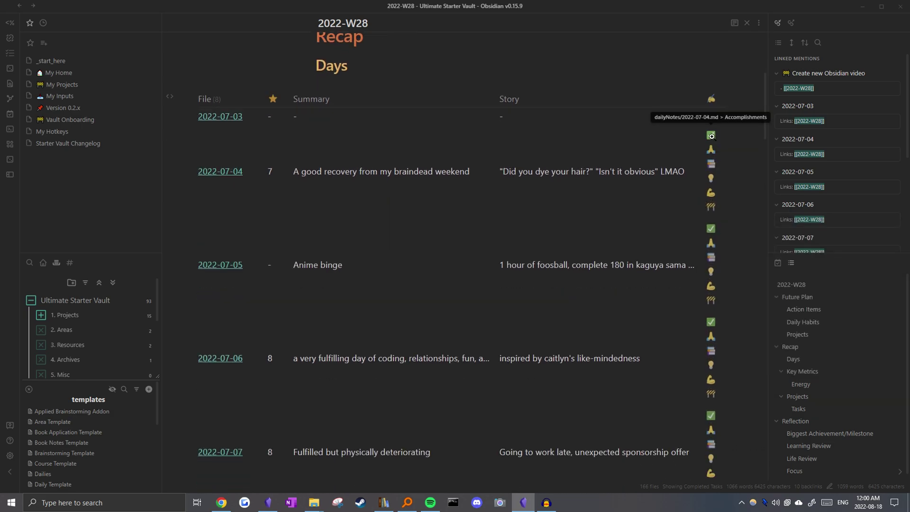
mouse_move(711, 152)
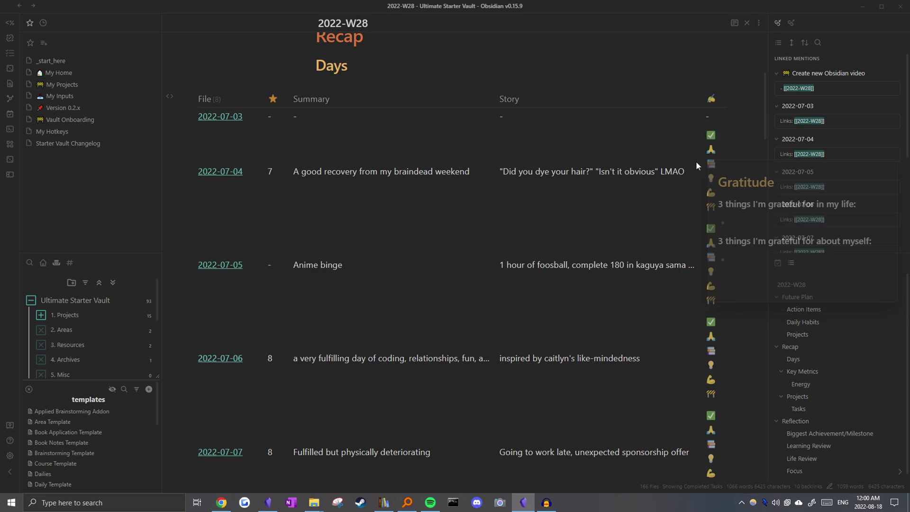
mouse_move(712, 177)
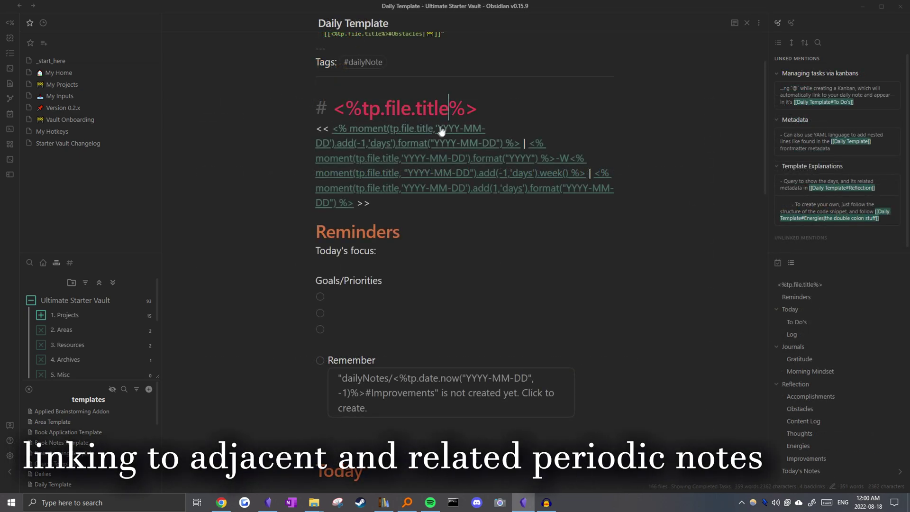
- Examine the file title expression and the adjacent daily and weekly note links in the Daily Template
scroll(413, 174, "down", 1)
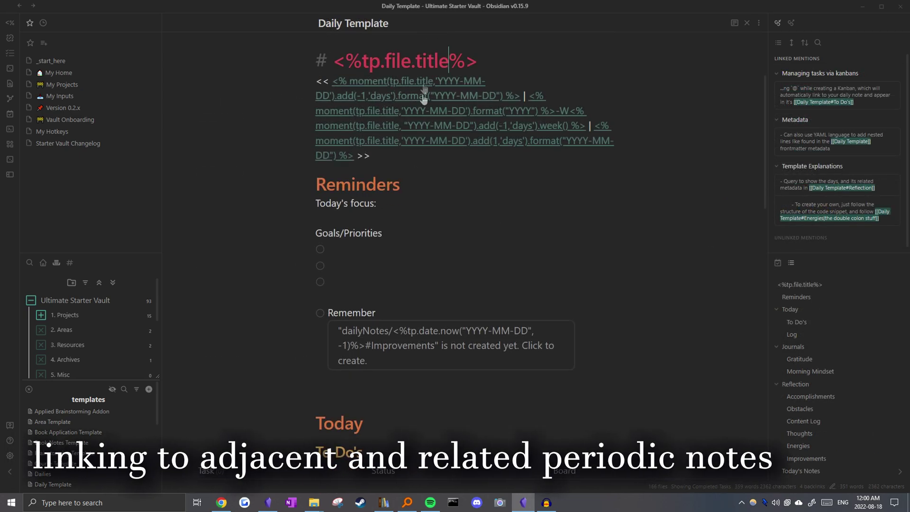
left_click_drag(334, 61, 484, 63)
left_click(485, 63)
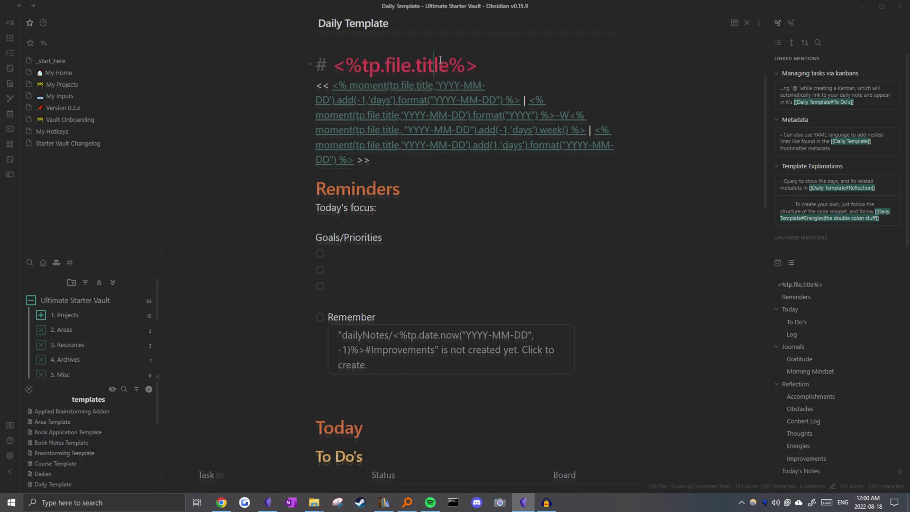
scroll(450, 119, "up", 2)
left_click_drag(478, 157, 342, 160)
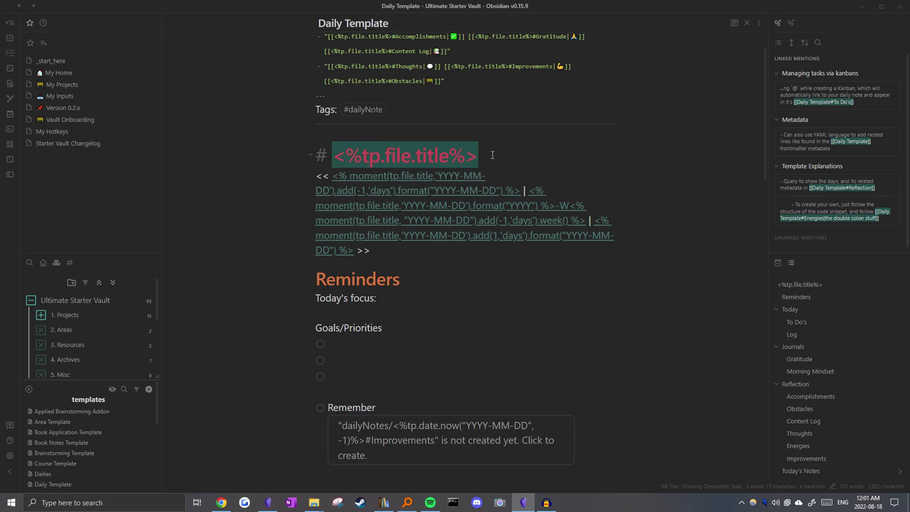
scroll(434, 236, "down", 1)
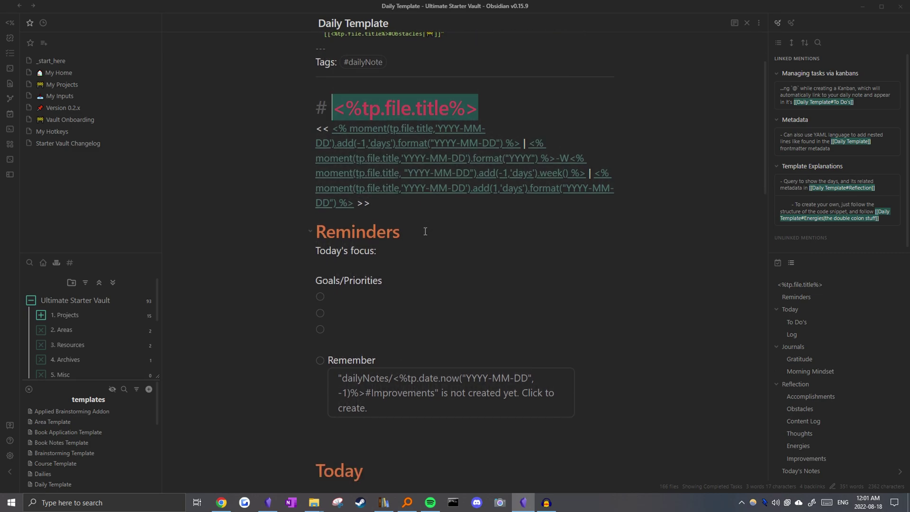
scroll(424, 221, "down", 1)
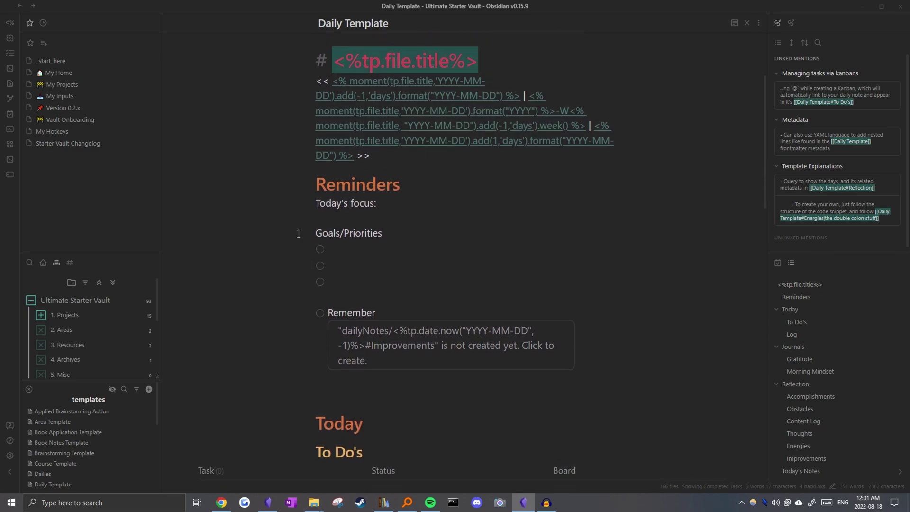
triple_click(292, 94)
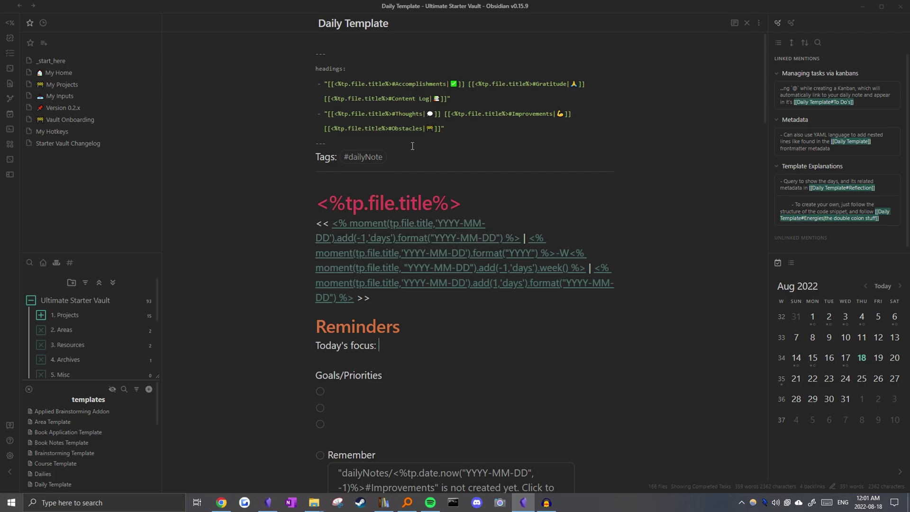
- Create the daily note for August 18, 2022 and place the cursor at its Reminders heading
left_click(862, 358)
left_click(404, 269)
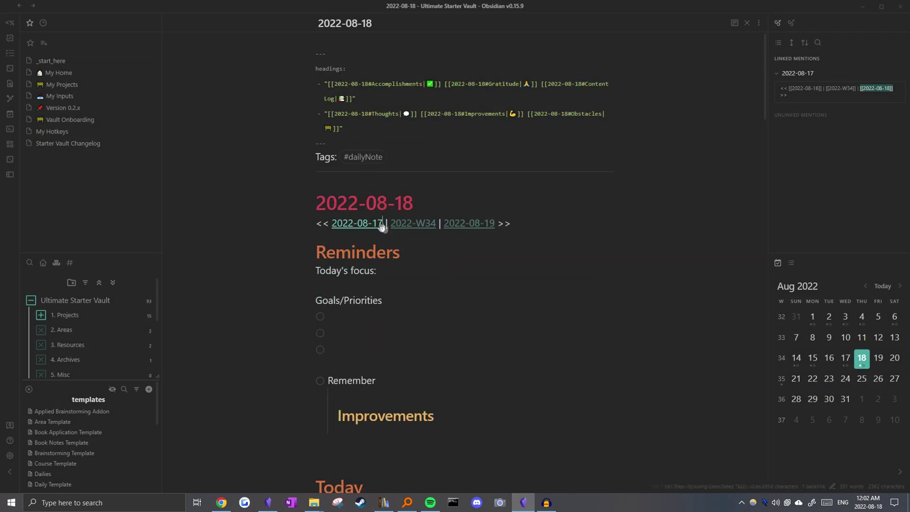
left_click(403, 238)
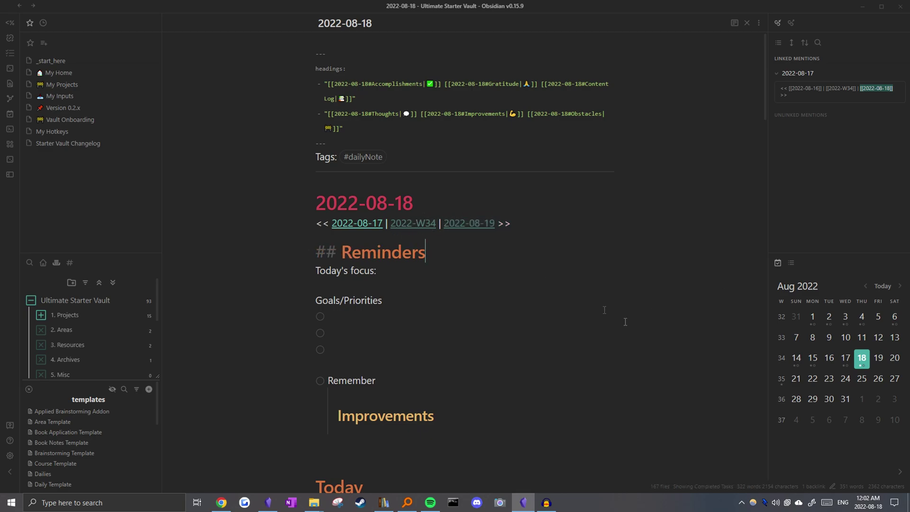
- Examine the Today's focus line and the Goals/Priorities checklist in the Reminders section of the 2022-08-18 note
scroll(422, 221, "down", 2)
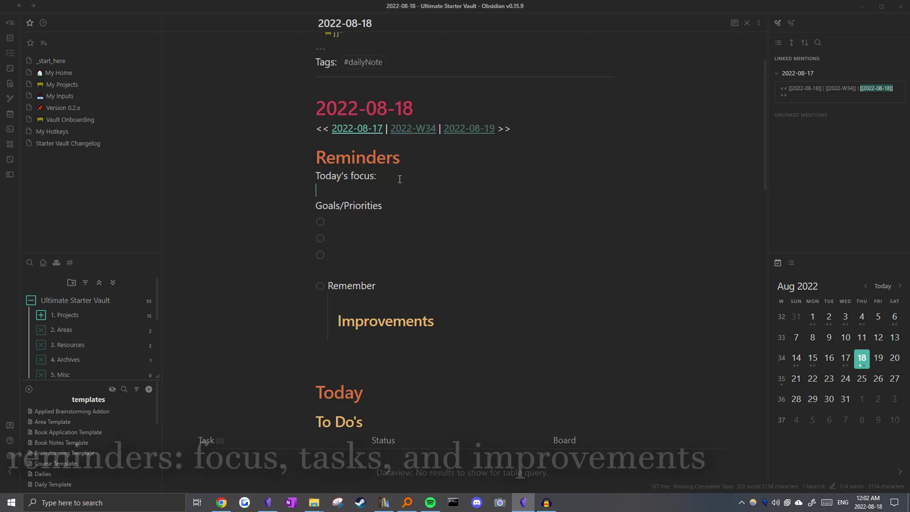
triple_click(400, 177)
left_click(431, 180)
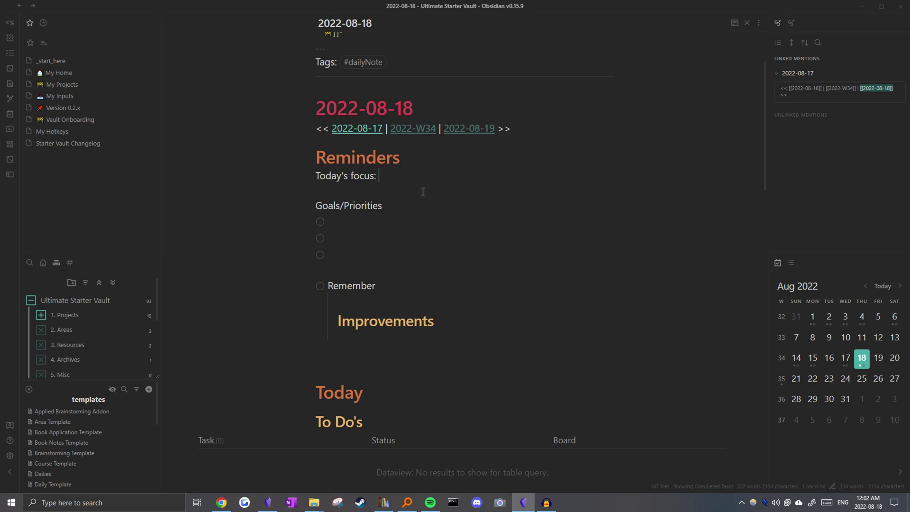
scroll(415, 186, "down", 2)
left_click_drag(284, 109, 360, 147)
left_click(382, 166)
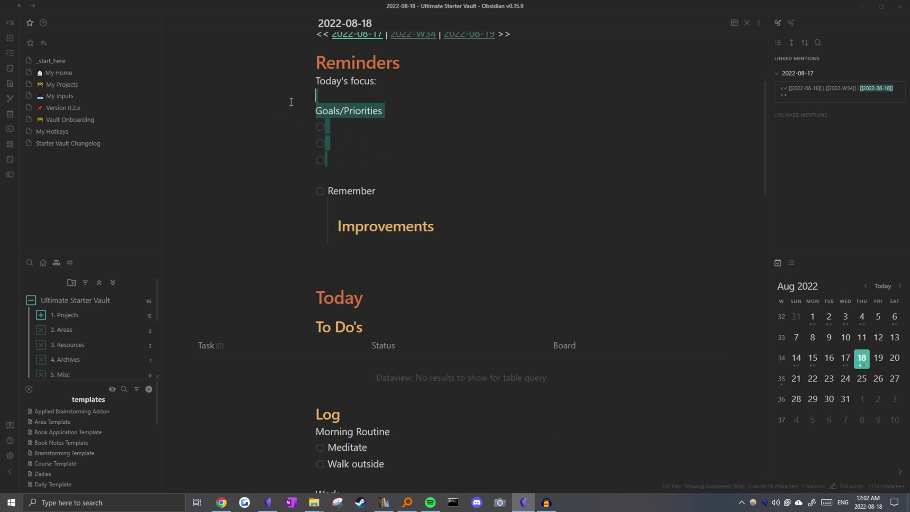
scroll(382, 156, "down", 1)
left_click(346, 112)
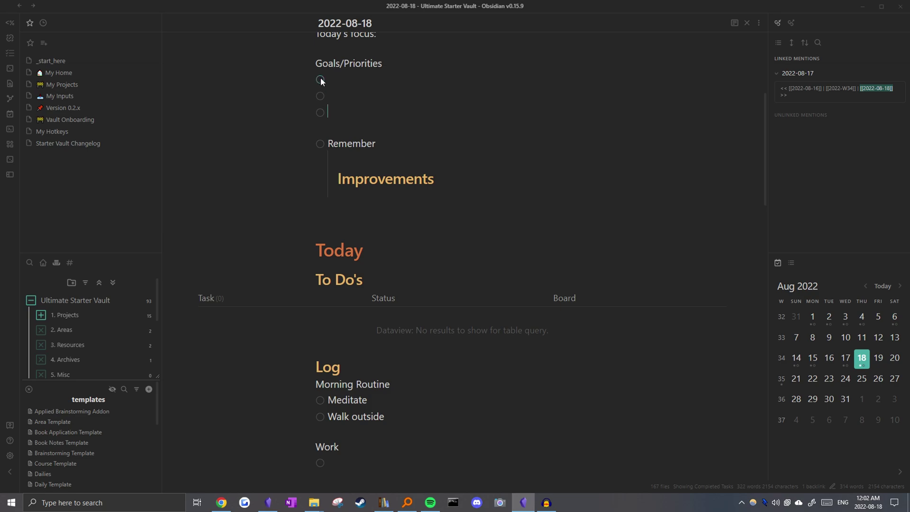
- Open the Improvements section linked from the Remember item in a split pane and look above it
left_click_drag(329, 143, 378, 151)
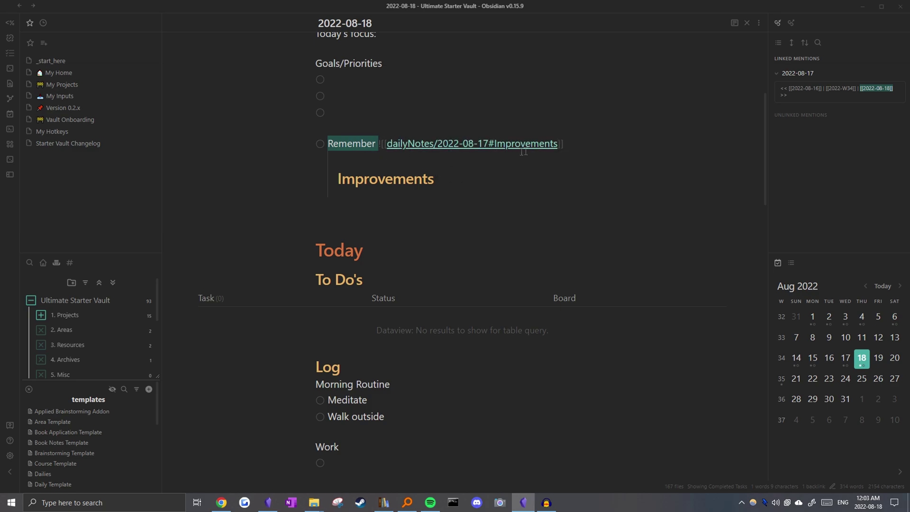
left_click(504, 144, "ctrl")
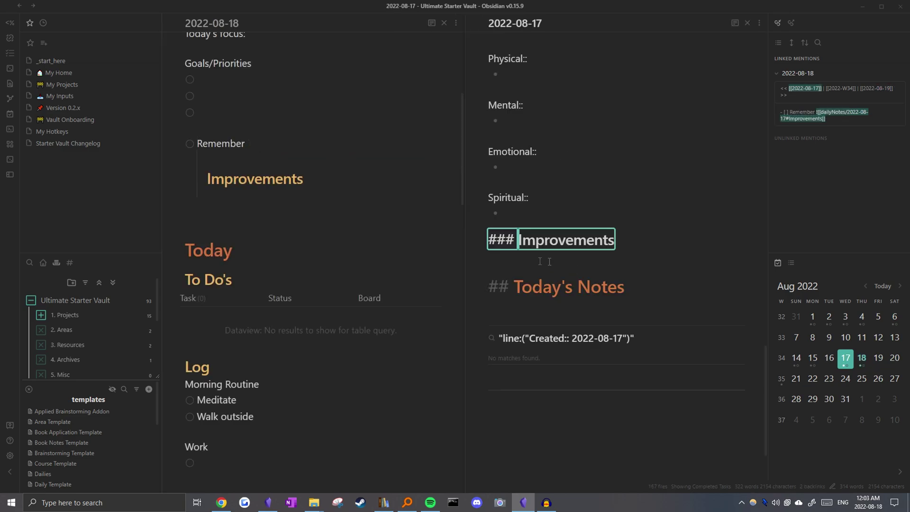
scroll(542, 255, "up", 2)
left_click(507, 210)
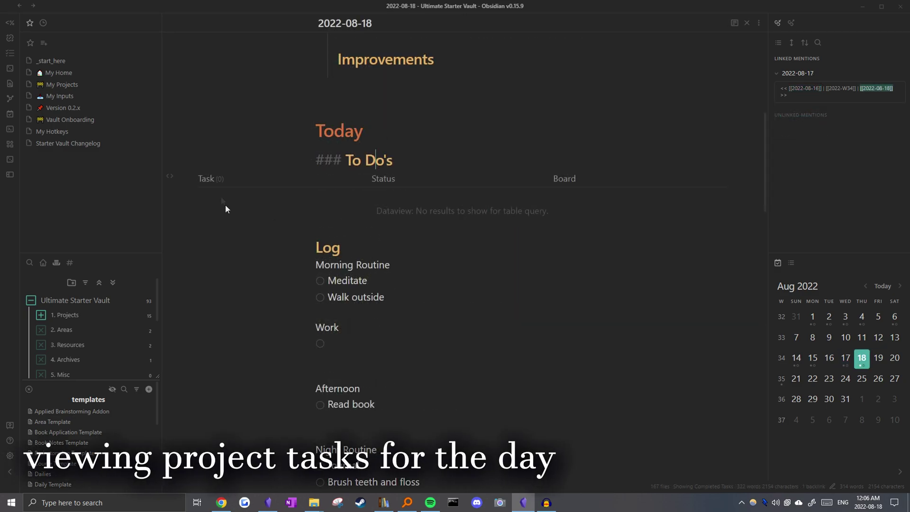
- Reveal and examine the Dataview query behind the To Do's table in the 2022-08-18 note
left_click_drag(345, 160, 431, 167)
left_click(170, 176)
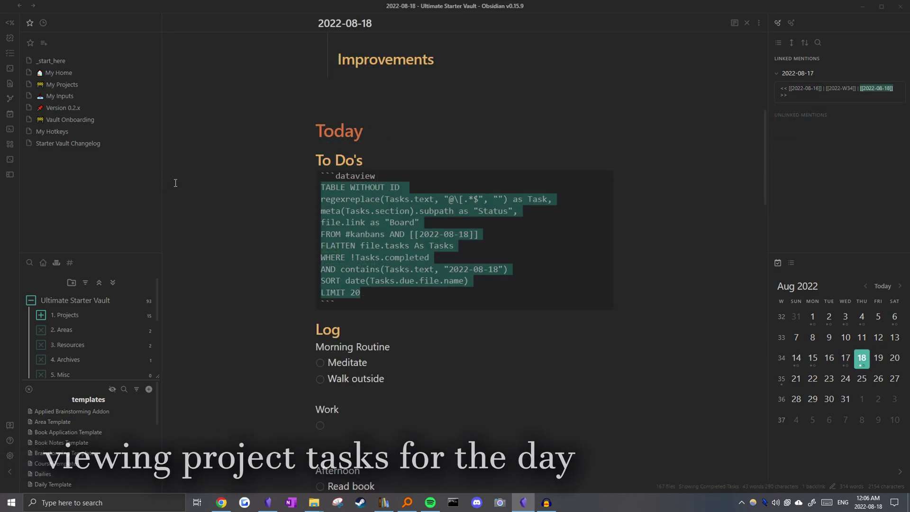
left_click(362, 199)
left_click_drag(366, 303, 377, 188)
left_click(377, 188)
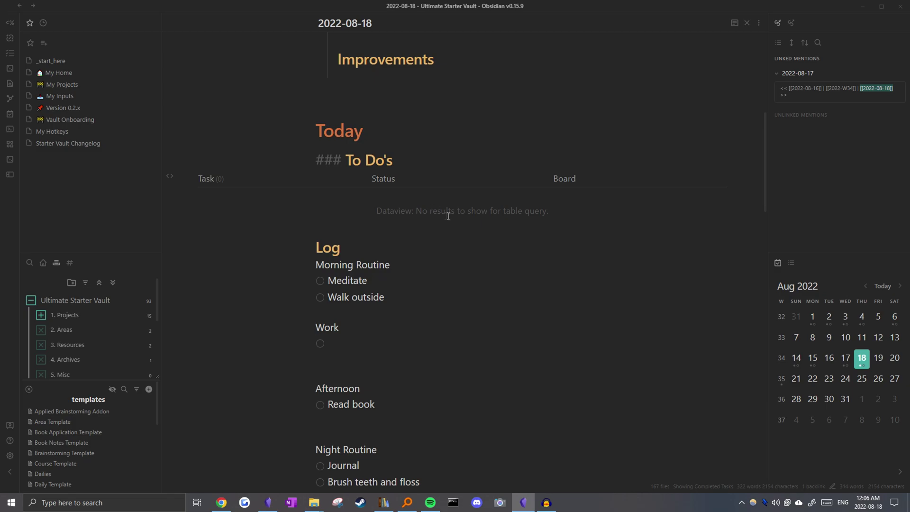
- Open the recently used Vault Onboarding project note in a pane beside the 2022-08-18 note
left_click(43, 23)
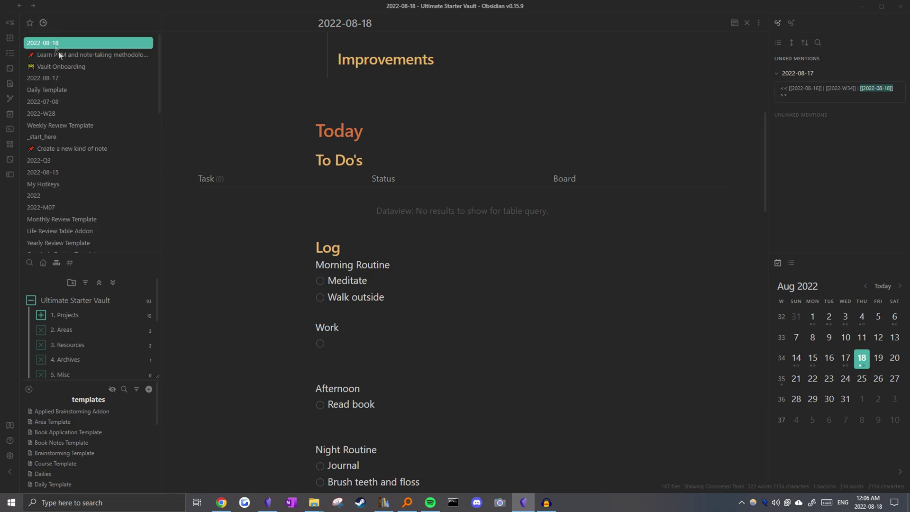
left_click(68, 66, "ctrl")
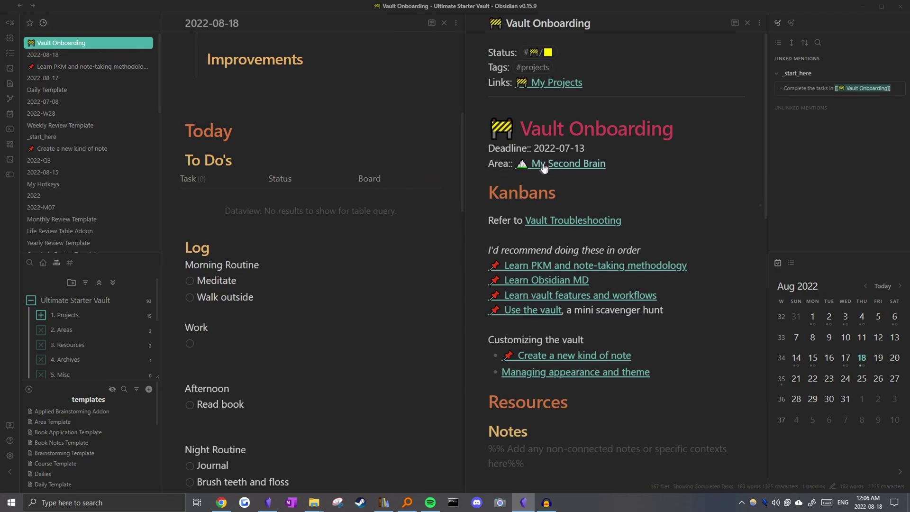
- Open the Learn PKM and note-taking methodology board and assign the date 2022-08-18 to its Evergreen Notes card
left_click(565, 266)
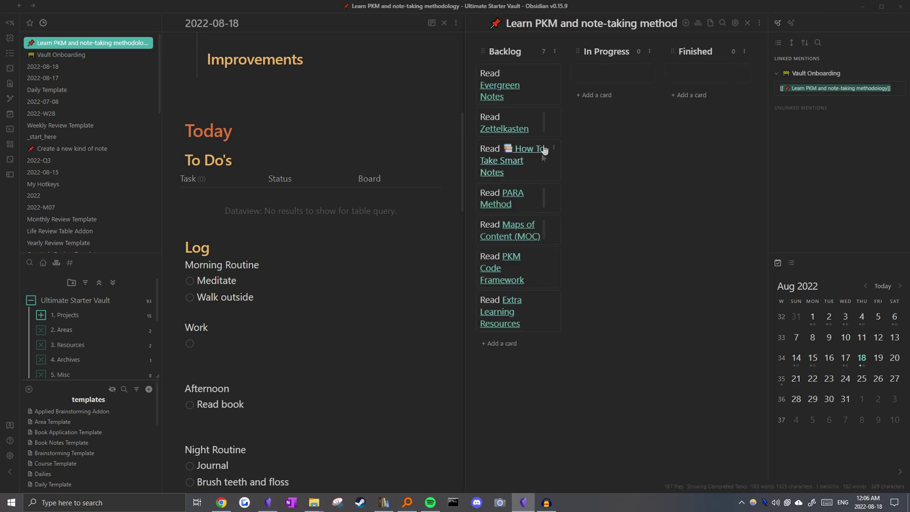
left_click(553, 72)
left_click(584, 83)
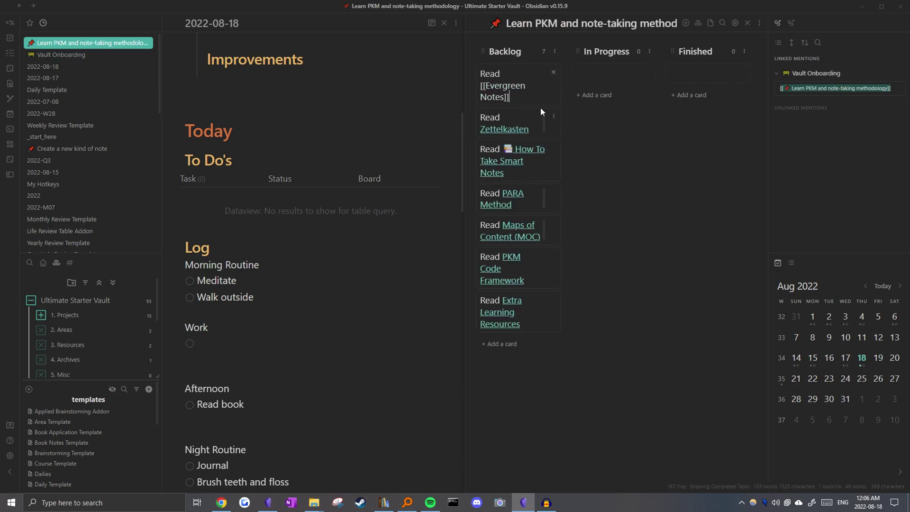
type("@")
left_click(587, 180)
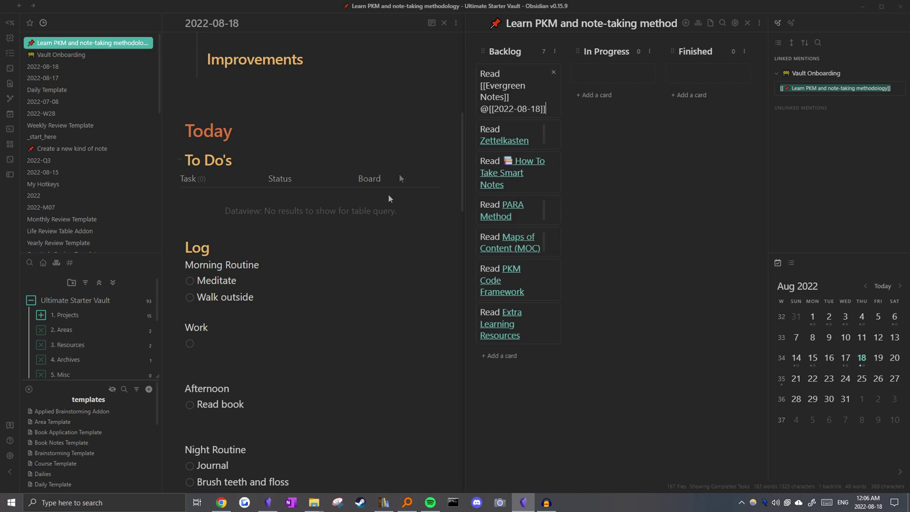
key("Return")
- Hide the sidebars and examine the Task and Status columns of the To Do's table in the 2022-08-18 note
left_click(274, 250)
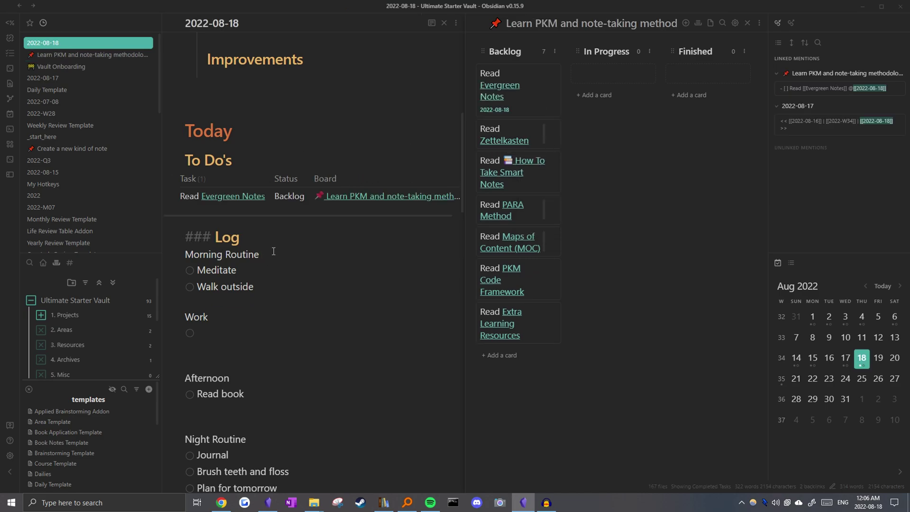
key("ctrl+backslash")
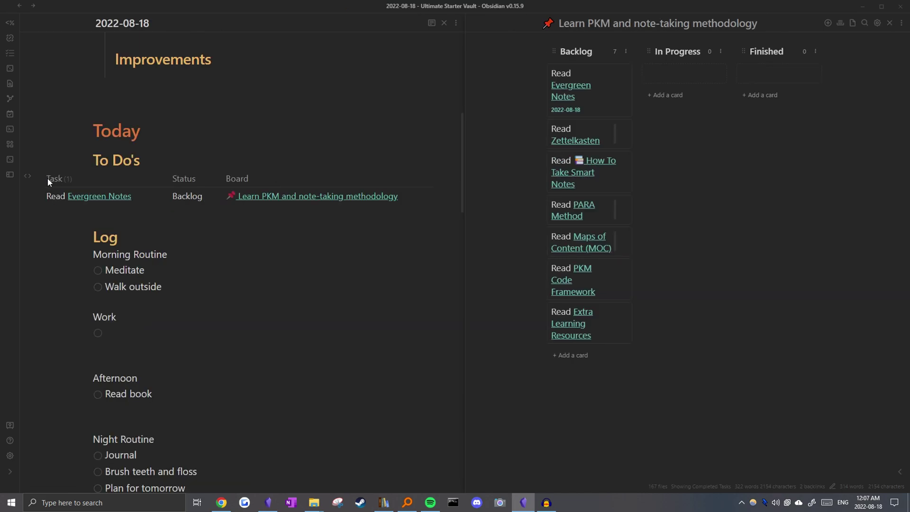
left_click(70, 179)
left_click_drag(171, 180, 203, 200)
left_click(195, 182)
- Move the Evergreen Notes card to the In Progress list and follow the board link in the To Do's table
left_click_drag(603, 100, 678, 90)
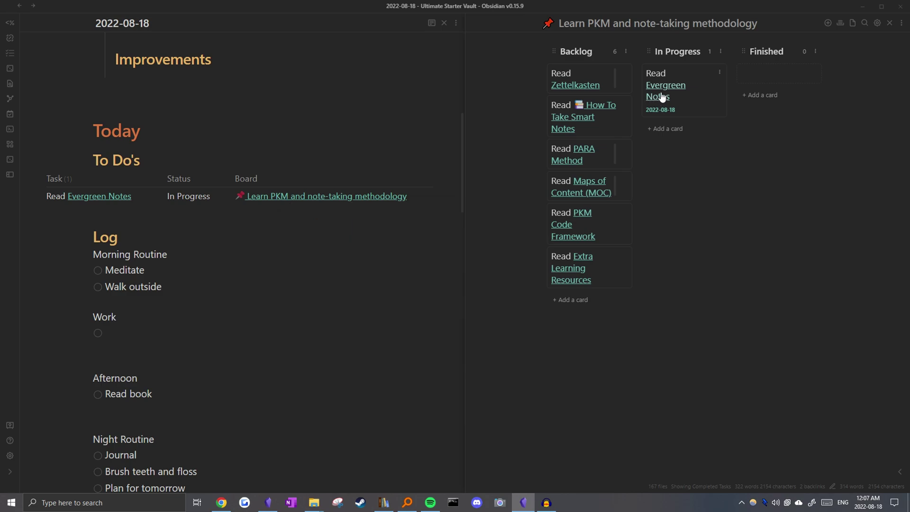
left_click(317, 197)
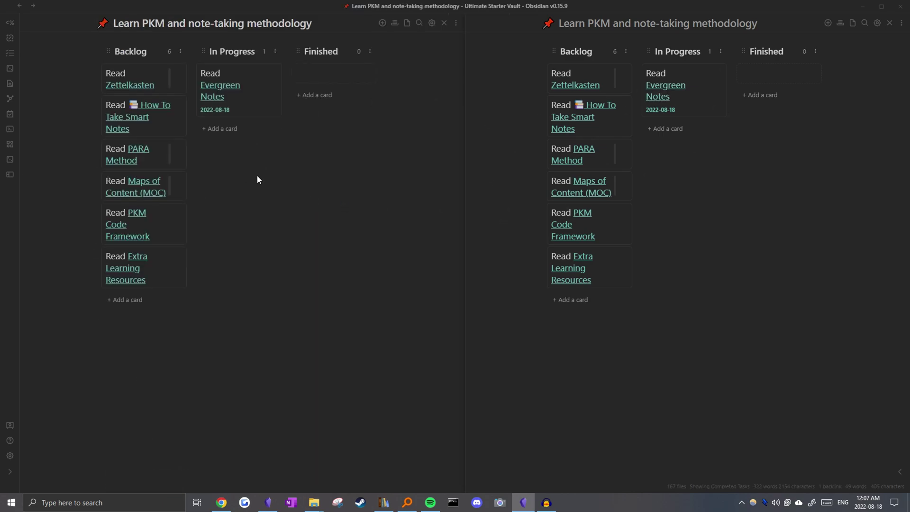
- Remove the date from the Evergreen Notes card and close the board's pane
double_click(725, 88)
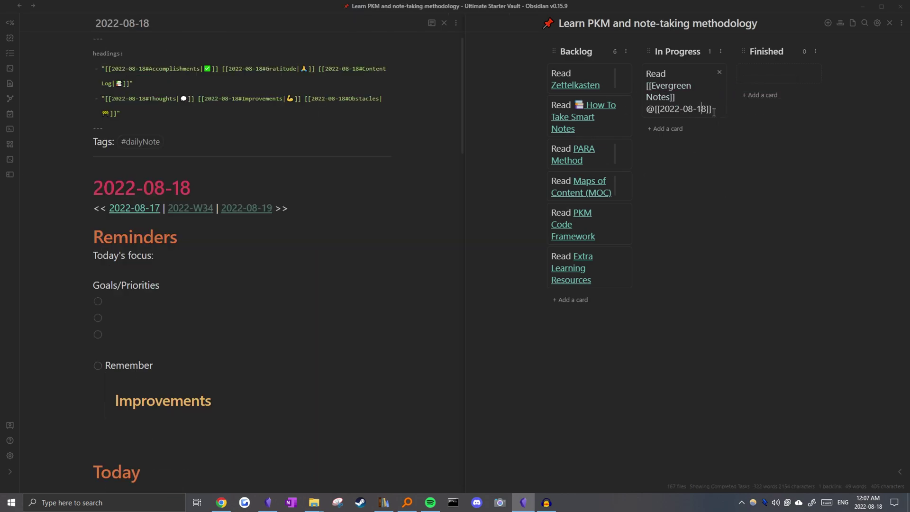
key("ctrl+w")
- Examine the To Do's Dataview query in the 2022-08-18 note, focusing on its FROM and FLATTEN lines
scroll(373, 282, "down", 5)
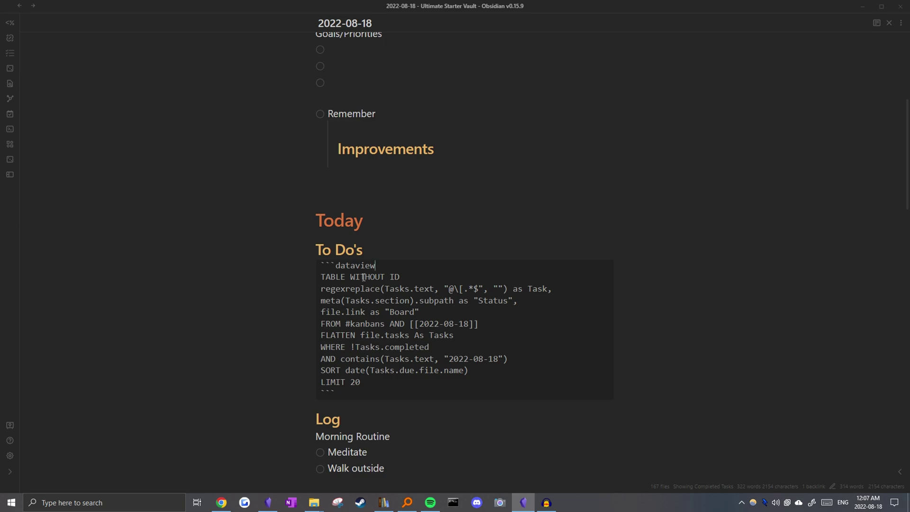
left_click_drag(323, 280, 541, 385)
left_click(459, 353)
left_click_drag(489, 327, 319, 325)
left_click_drag(487, 327, 355, 326)
left_click_drag(387, 328, 348, 329)
left_click(443, 326)
left_click_drag(497, 328, 322, 339)
left_click_drag(468, 337, 435, 339)
- Examine the WHERE and contains conditions plus the SORT and LIMIT lines of the To Do's Dataview query
left_click(436, 348)
key("shift+Home")
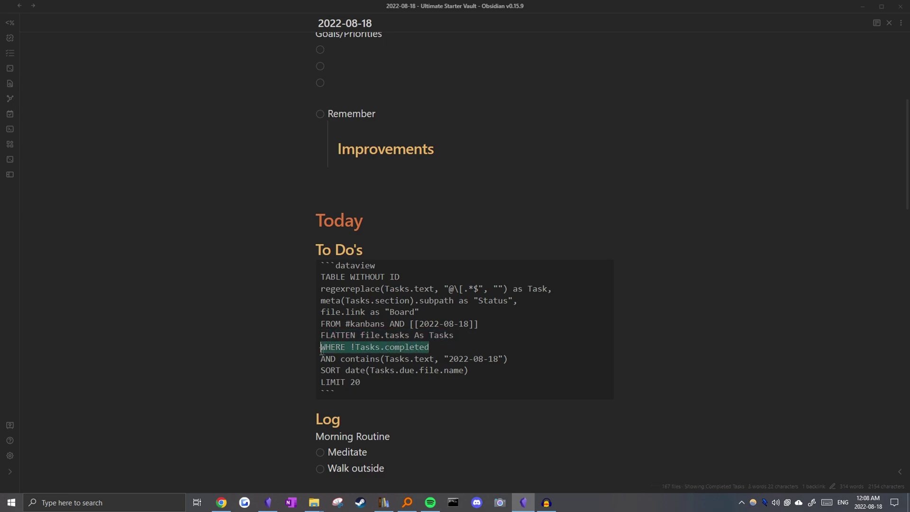
left_click_drag(430, 348, 340, 359)
left_click(516, 361)
left_click(457, 346)
left_click_drag(504, 361, 387, 363)
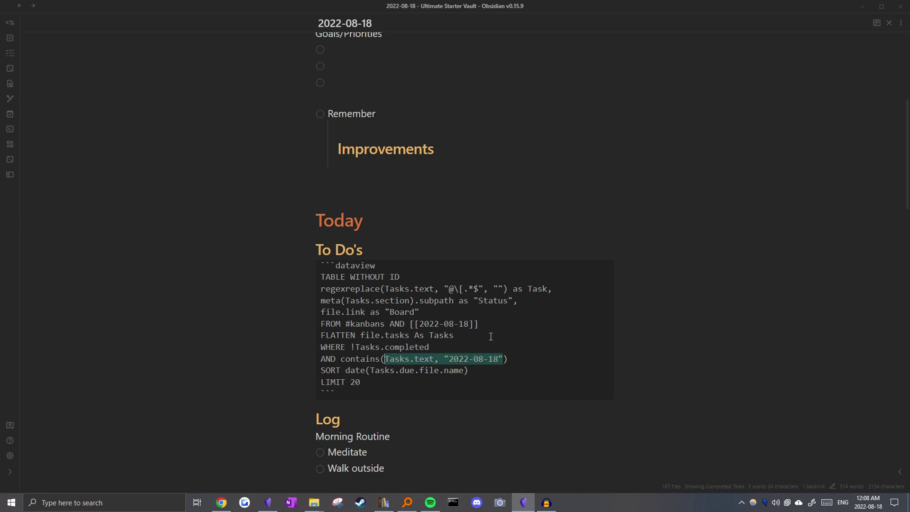
left_click_drag(469, 370, 321, 372)
left_click(395, 378)
left_click_drag(423, 386, 311, 386)
left_click(381, 386)
left_click_drag(382, 386, 318, 382)
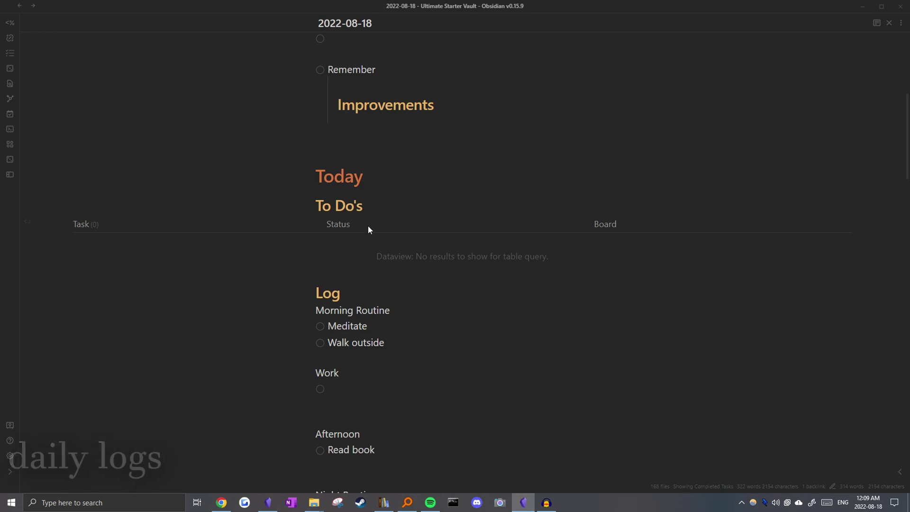
- Open the Daily Template beside the 2022-08-18 note, and open the Dailies template included in its Log section in another pane
key("ctrl+o")
type("DE")
key("BackSpace")
type("AIL")
type("Y")
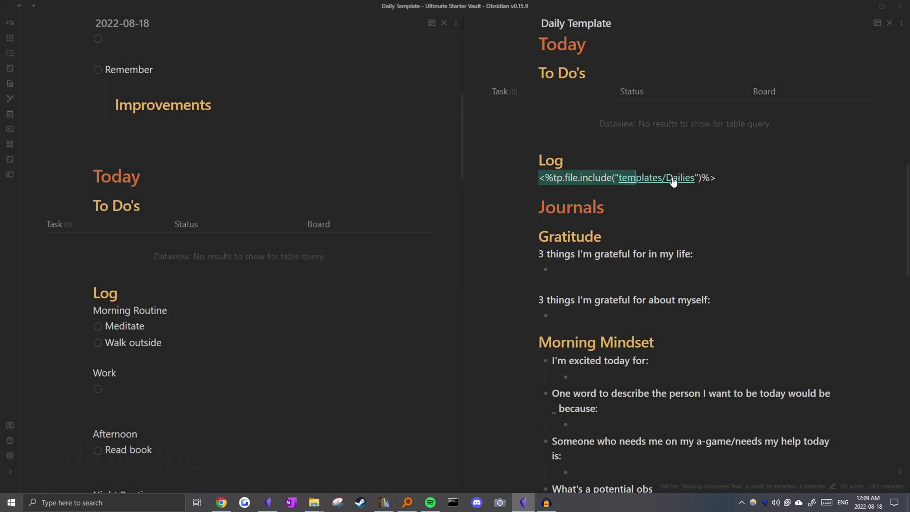
left_click(693, 200)
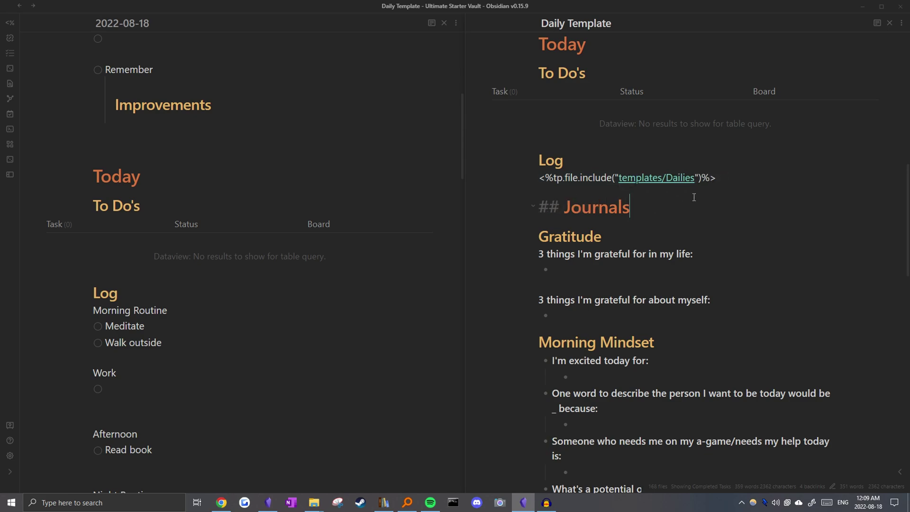
left_click(685, 178, "ctrl")
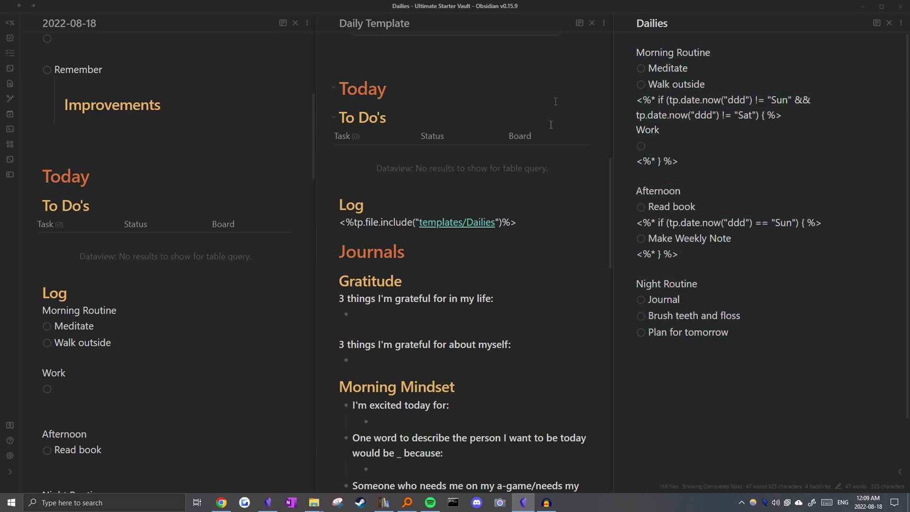
- Examine the weekday condition around Work and the Sunday condition around Make Weekly Note in Dailies, and close its pane
left_click_drag(637, 48, 662, 131)
left_click(704, 134)
left_click_drag(679, 161, 631, 108)
left_click_drag(679, 162, 620, 107)
left_click(696, 145)
left_click_drag(637, 100, 612, 132)
left_click(715, 116)
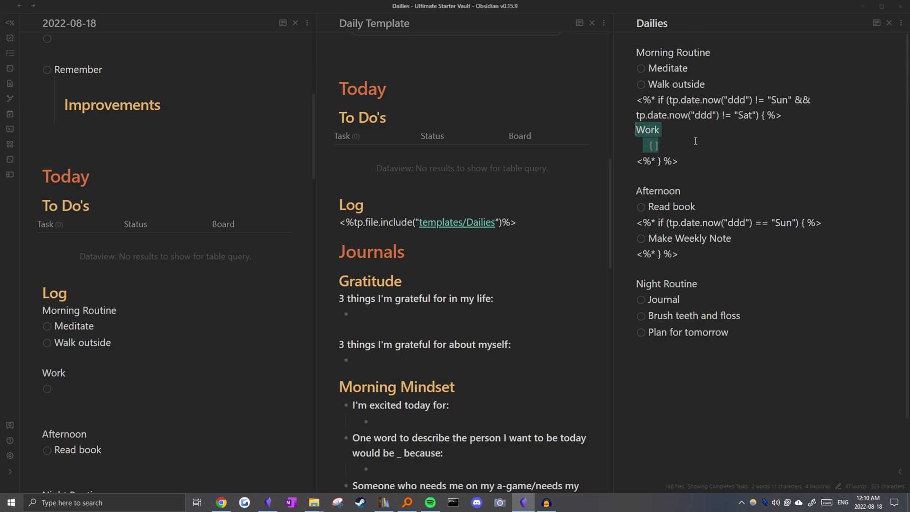
left_click_drag(658, 100, 765, 118)
left_click_drag(679, 254, 618, 229)
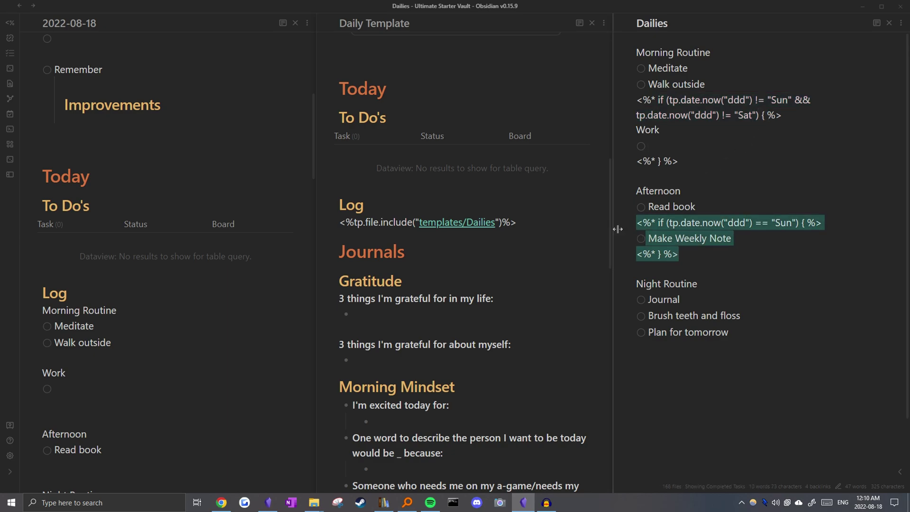
key("ctrl+w")
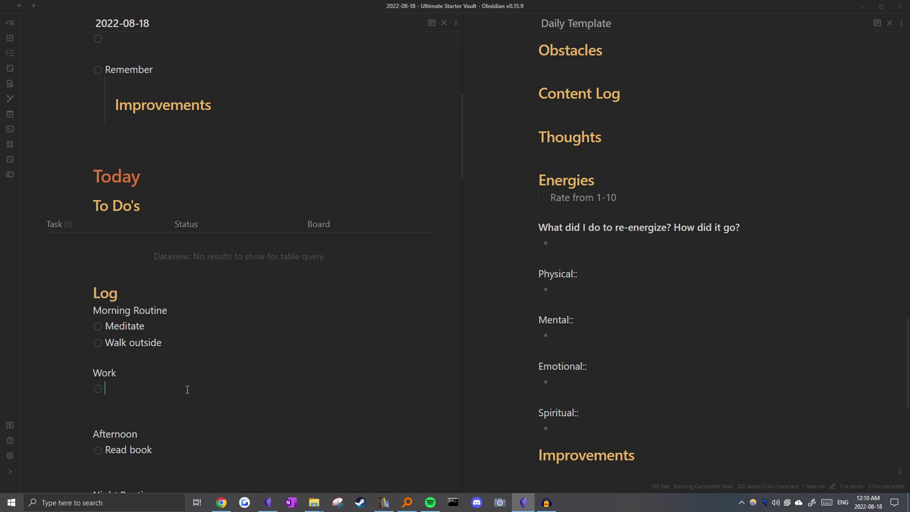
- Log "Fixed a ticket" as a completed Work task in the 2022-08-18 note, with the nested bullet "It was very easy lol"
type("Fixed a ticket")
left_click(98, 389)
key("Return")
key("Tab")
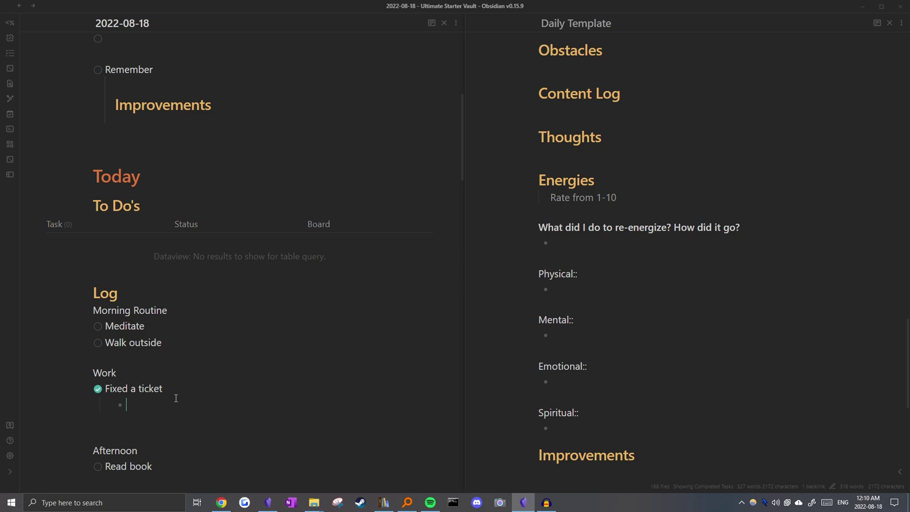
type("It was very easy lol")
scroll(200, 337, "down", 2)
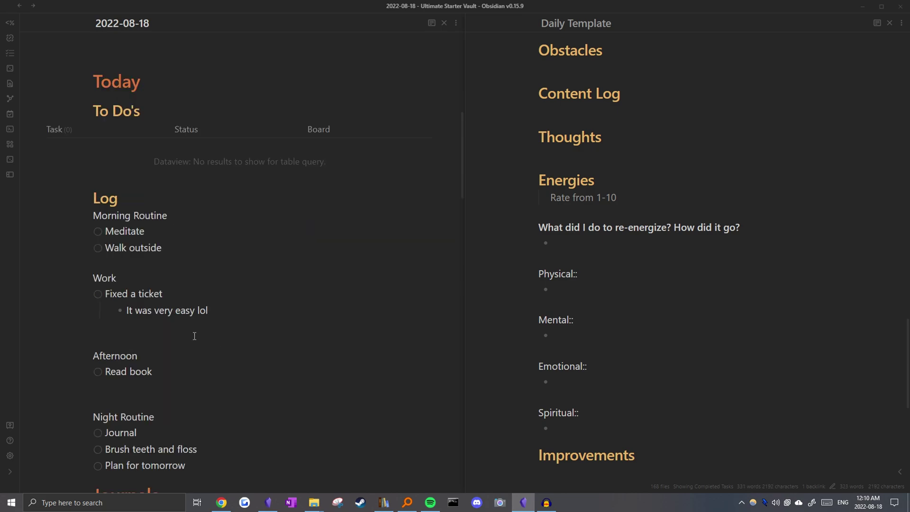
double_click(142, 373)
key("BackSpace")
- Examine the Gratitude and Morning Mindset prompts in the Journals section of the 2022-08-18 note
scroll(361, 162, "down", 1)
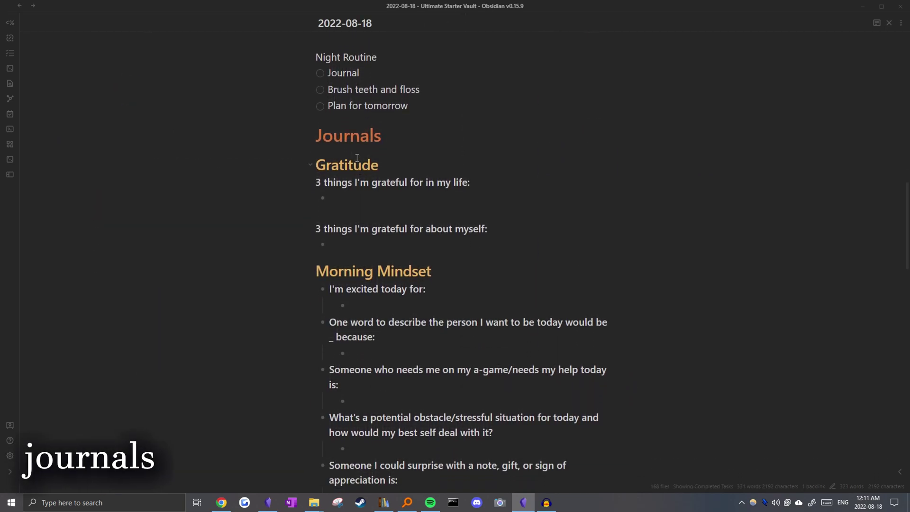
scroll(361, 161, "down", 1)
left_click_drag(316, 117, 419, 119)
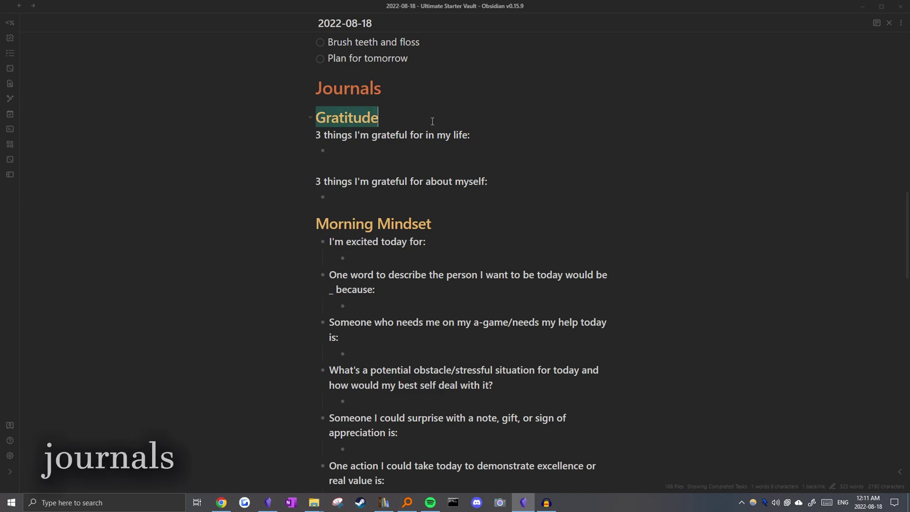
left_click(352, 242)
left_click(403, 143)
left_click(377, 154)
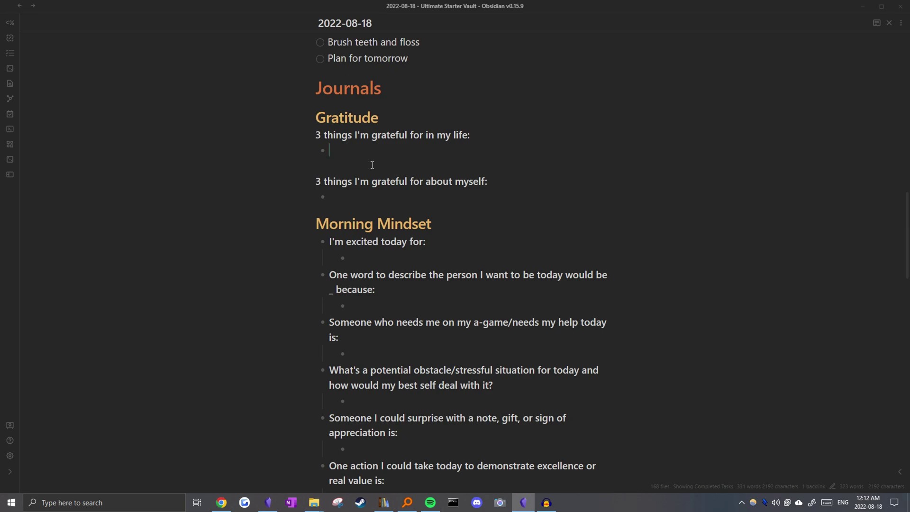
left_click_drag(363, 155, 427, 374)
left_click(429, 374)
scroll(438, 355, "up", 3)
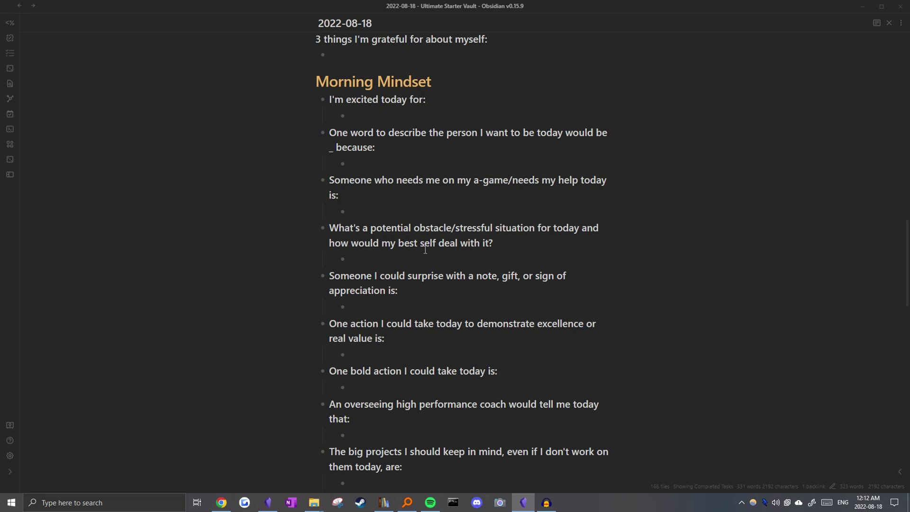
scroll(423, 249, "down", 8)
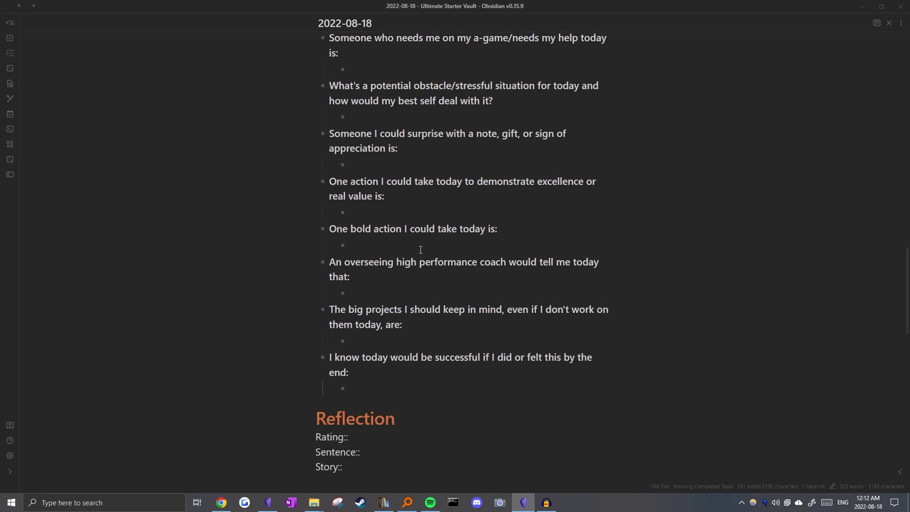
- Fill in the Reflection section with Rating 8 and the Sentence "A very good day with ltos of work"
left_click(486, 189)
left_click_drag(486, 189, 289, 183)
left_click(417, 199)
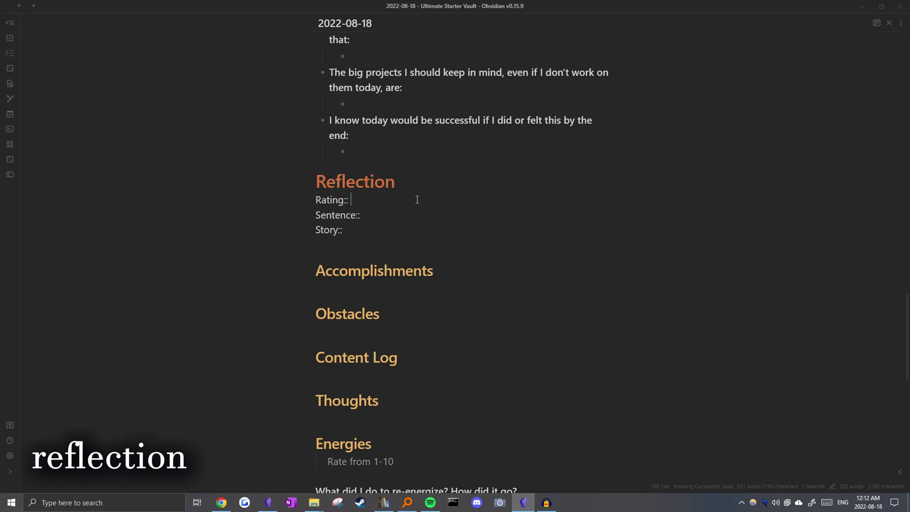
left_click_drag(351, 230, 312, 207)
left_click(378, 199)
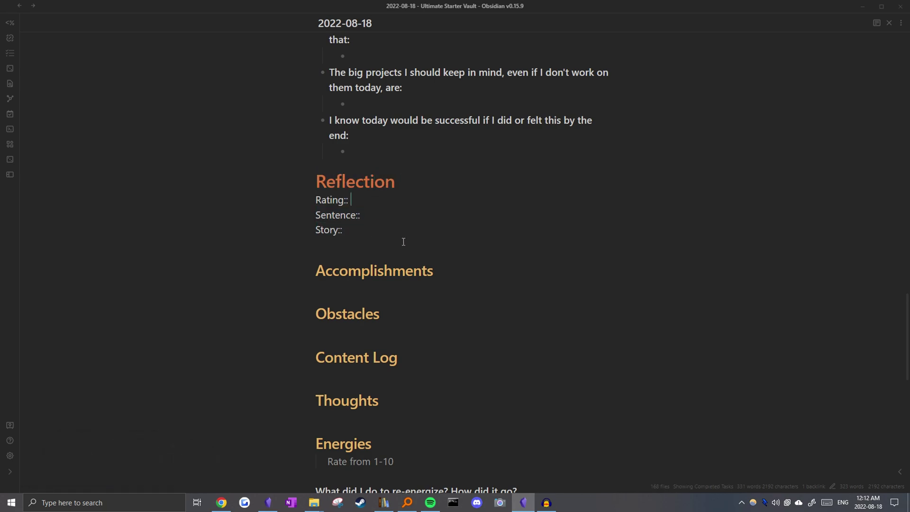
type("8")
key("End")
type("A very good day with ltos of work")
left_click_drag(535, 223, 363, 215)
left_click(412, 234)
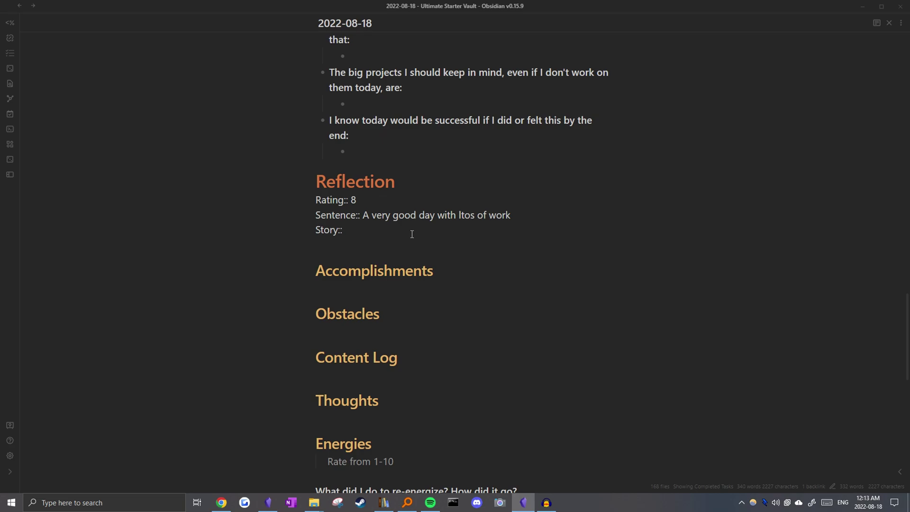
- Create a thought note titled "some story" with the QuickAdd Create Thought command
key("ctrl+p")
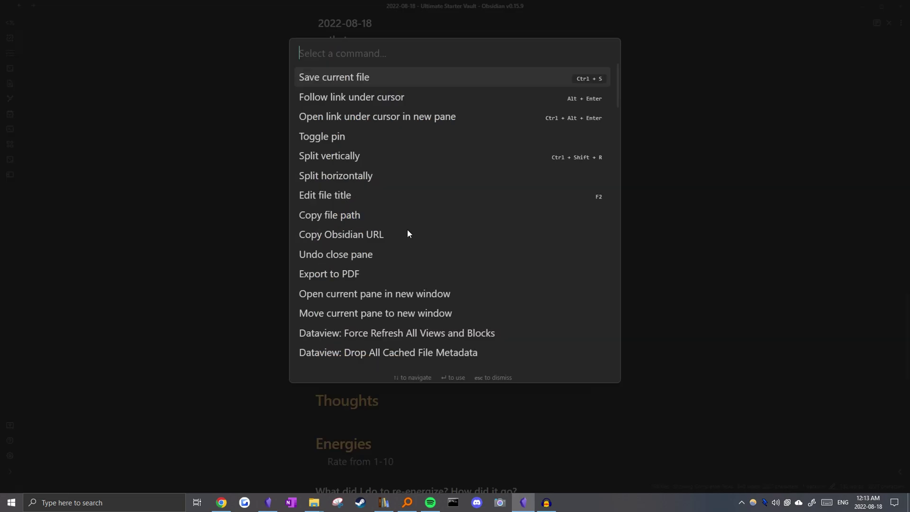
type("thought")
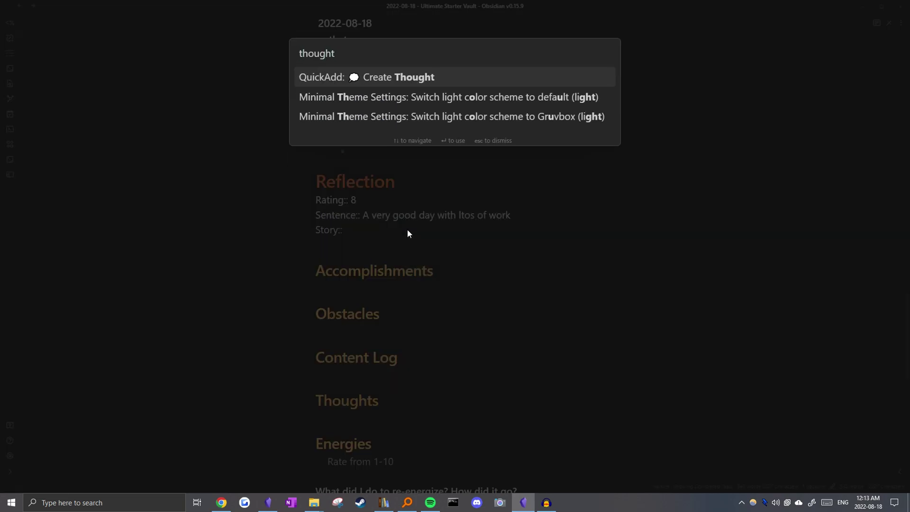
key("Return")
type("some story")
key("Return")
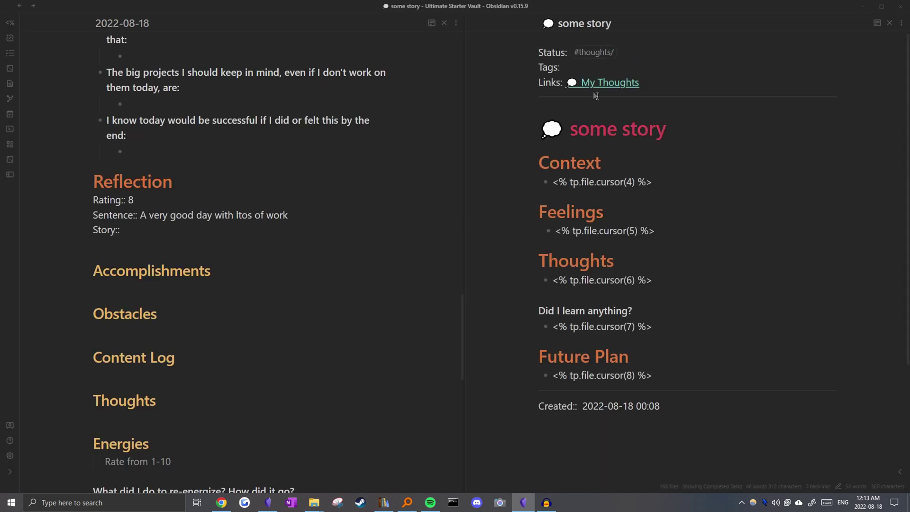
left_click(659, 179)
- Link the "some story" note in the Story field of the 2022-08-18 note's Reflection section
left_click(171, 231)
type("[[")
key("Return")
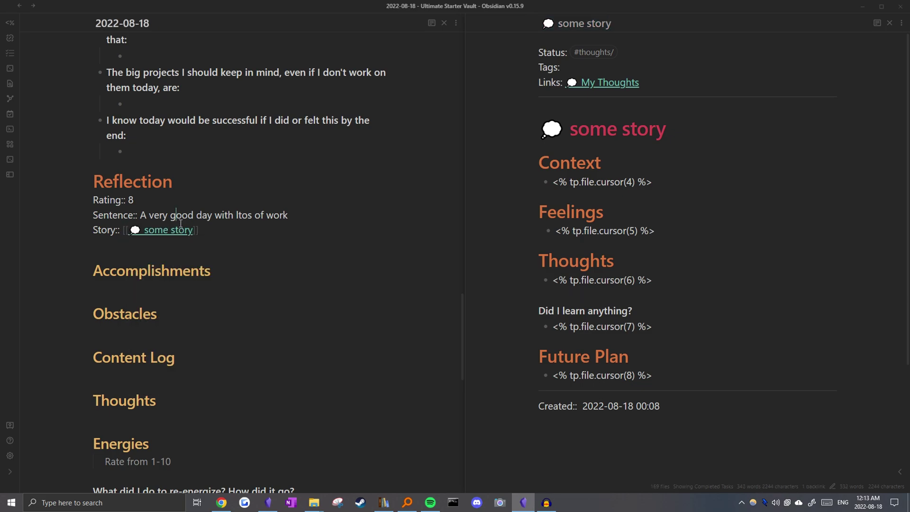
left_click(594, 295)
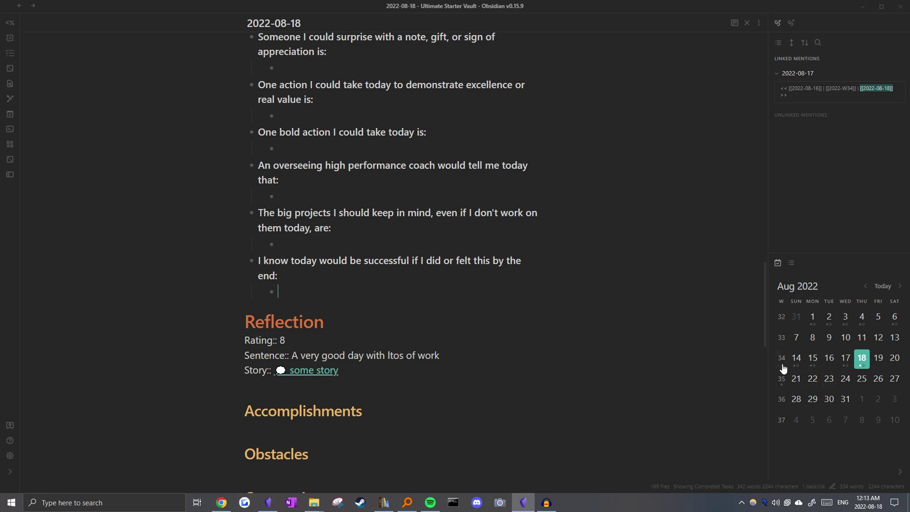
- Create the weekly note 2022-W34 from the calendar and view the Days table in its Recap section
left_click(782, 358)
left_click(417, 270)
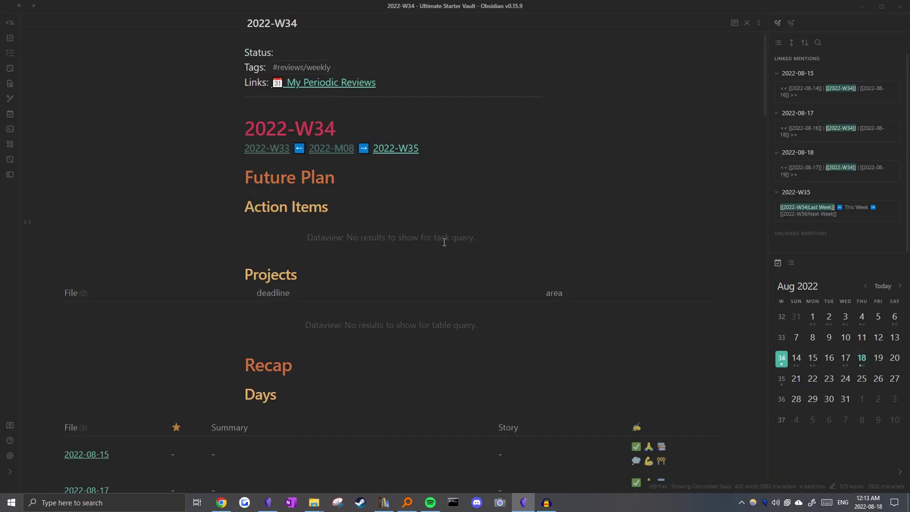
scroll(386, 222, "down", 4)
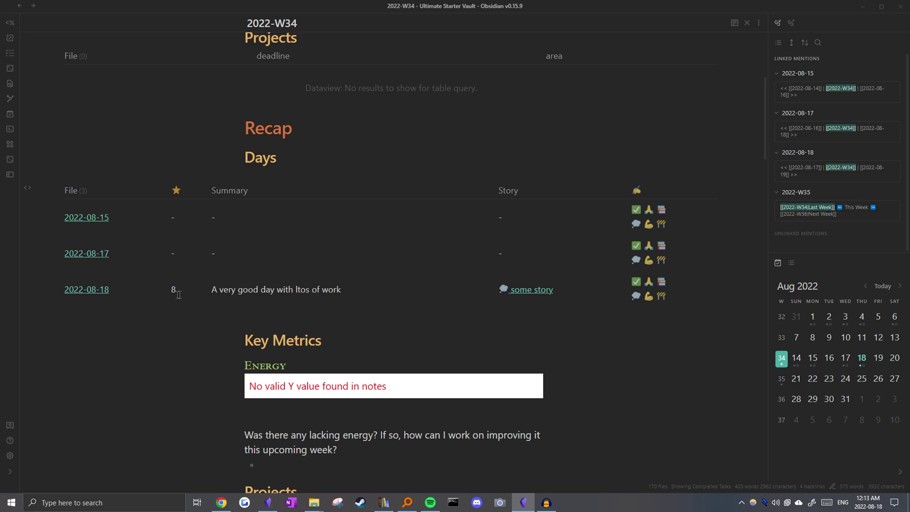
- Check the 2022-08-18 summary in the Days table and return to that daily note's Accomplishments and Obstacles sections
left_click_drag(257, 295, 380, 292)
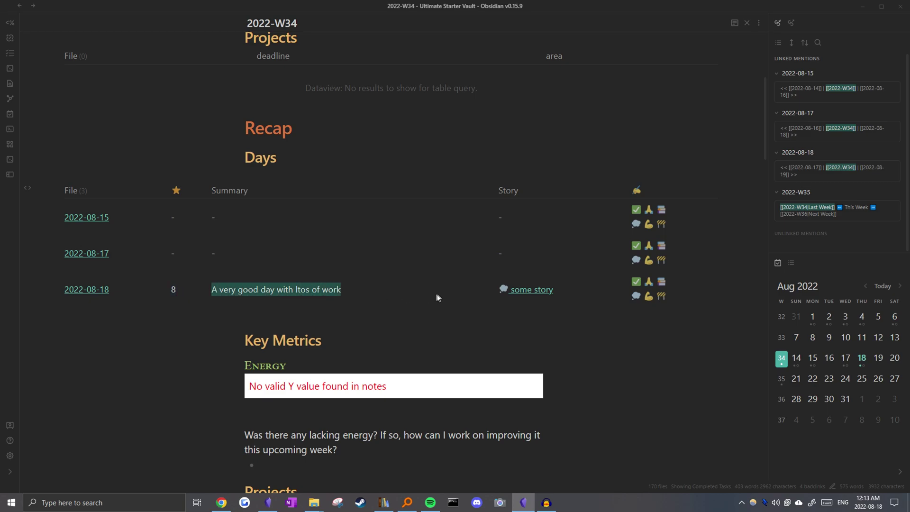
key("ctrl+alt+Left")
left_click_drag(253, 133, 404, 313)
left_click(288, 150)
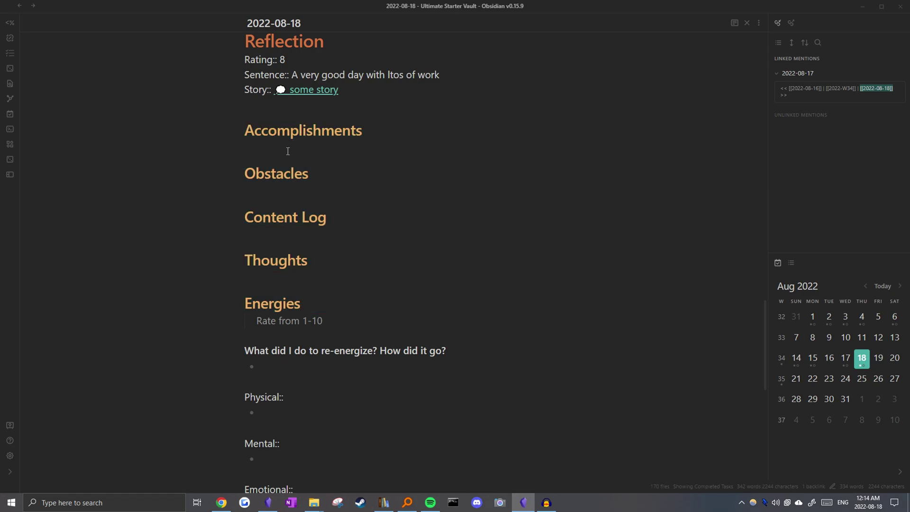
left_click_drag(765, 328, 735, 337)
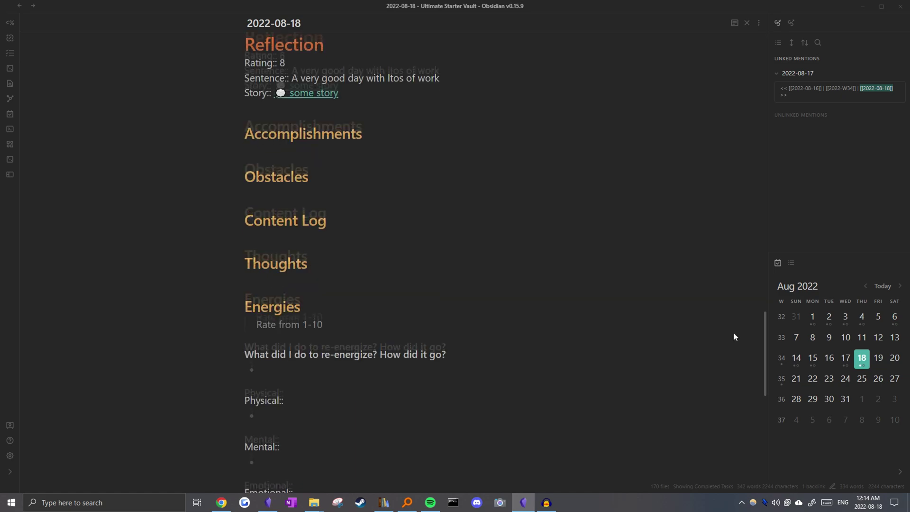
left_click(270, 145)
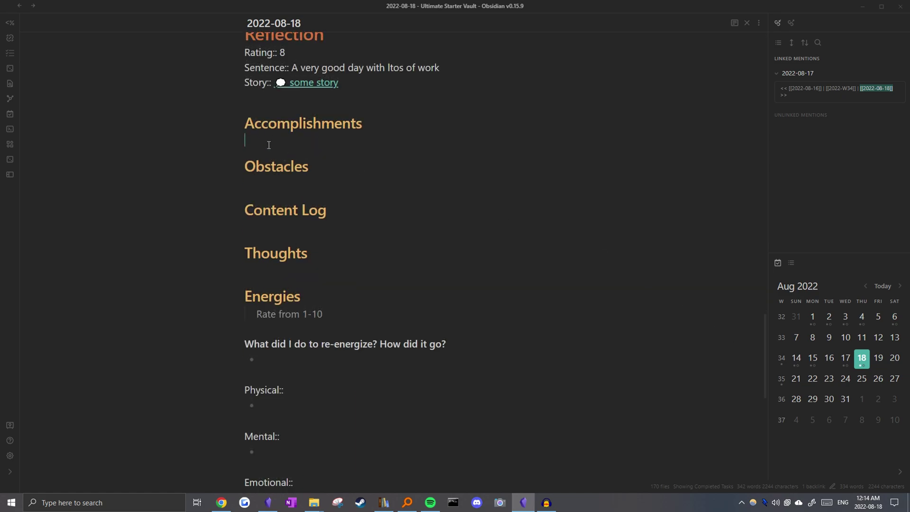
- Insert a link to the "Building a Second Brain Application" note under Content Log in the 2022-08-18 note
left_click(281, 230)
scroll(289, 327, "up", 1)
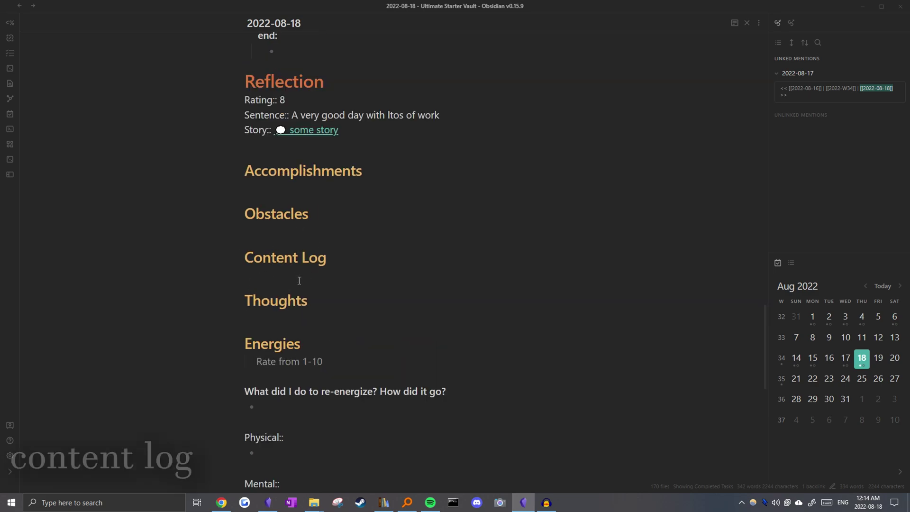
type("[[")
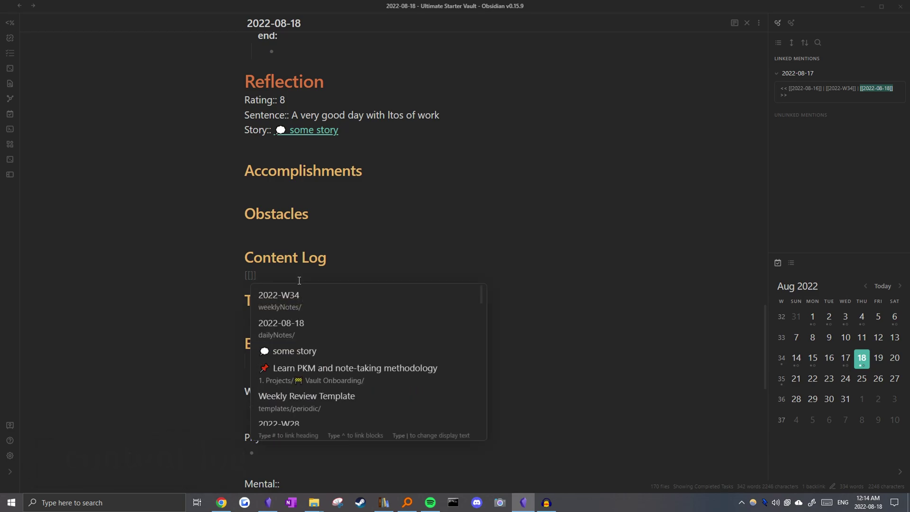
type("build")
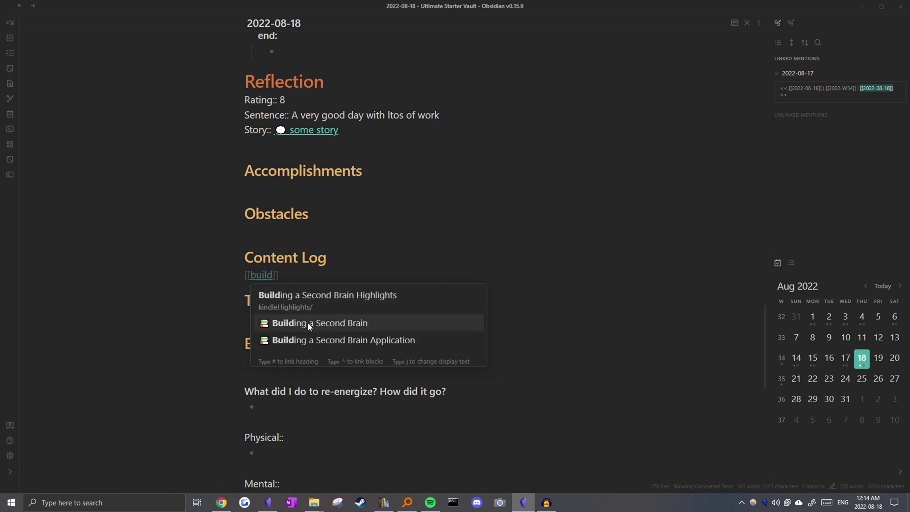
left_click(332, 340)
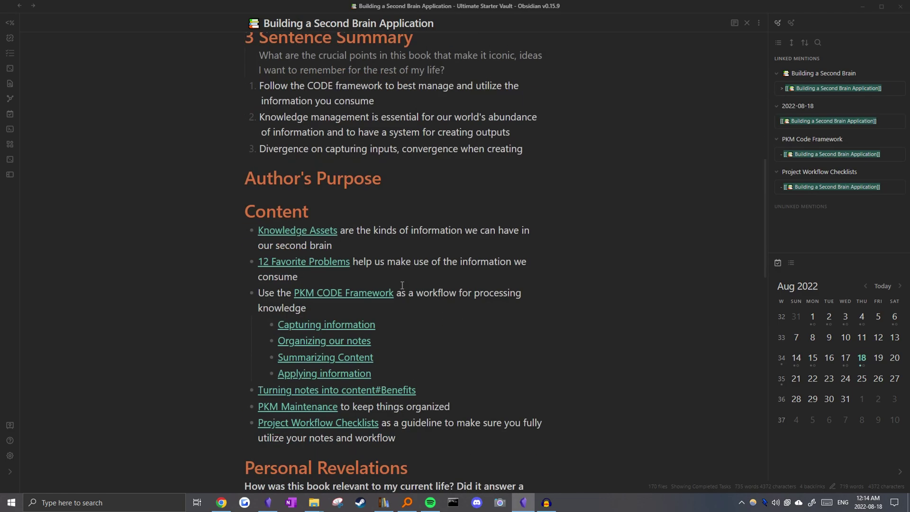
- In the Building a Second Brain Application note, make the 2022-06-27 reading log date a level-four heading and return to the daily note
left_click(315, 138)
key("Home")
type("####")
left_click_drag(274, 142, 335, 142)
left_click(379, 140)
key("ctrl+alt+Left")
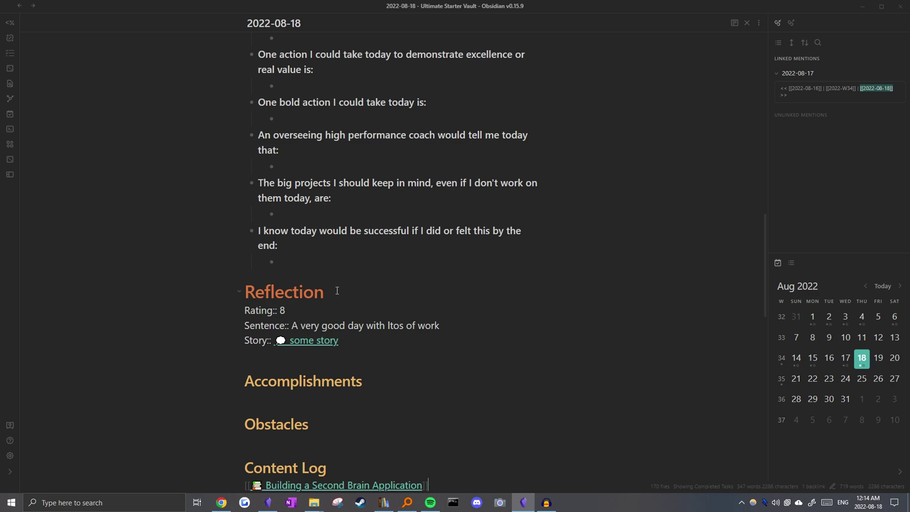
- Point the Content Log link to the book note's 2022-06-25 heading and turn it into an embed
scroll(367, 355, "down", 5)
type("#2022-")
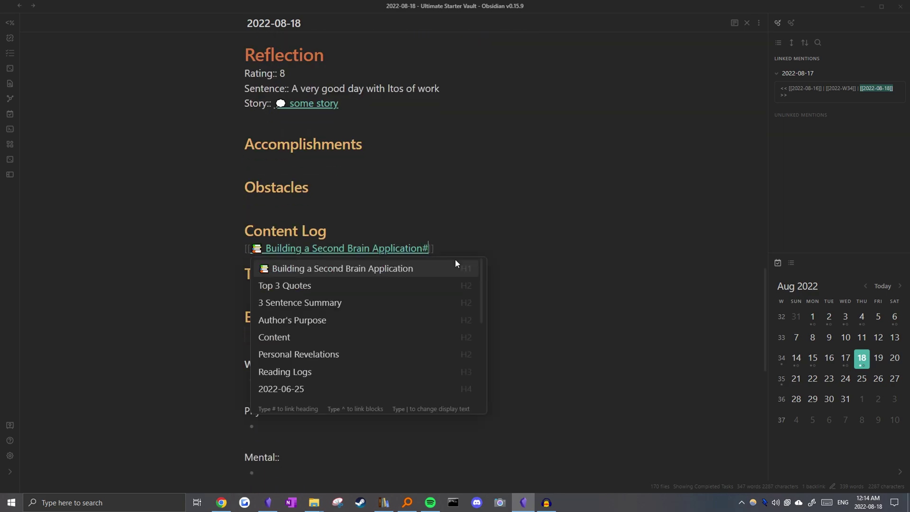
left_click(438, 269)
left_click(399, 226)
left_click(433, 256)
left_click(250, 252)
type("!")
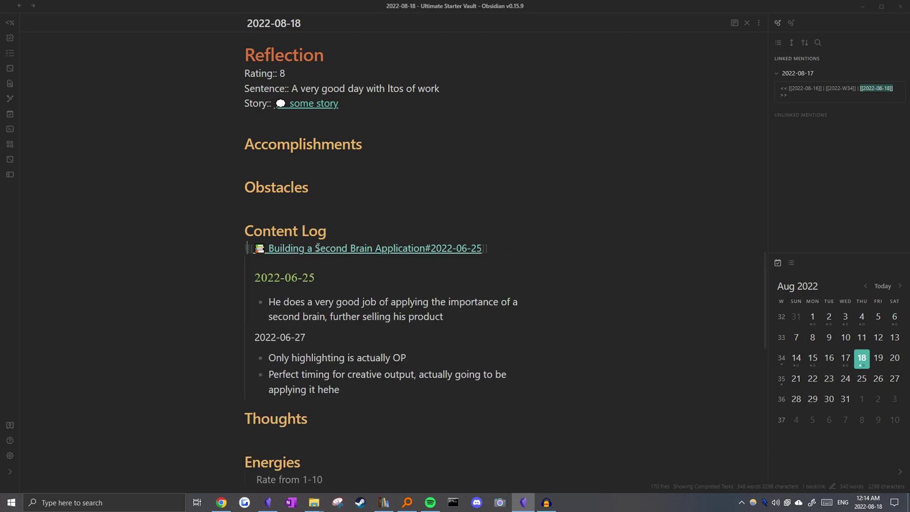
- Add the bullet "Read basb" above the embedded reading log in the Content Log section
scroll(347, 217, "down", 1)
left_click(346, 216)
key("Return")
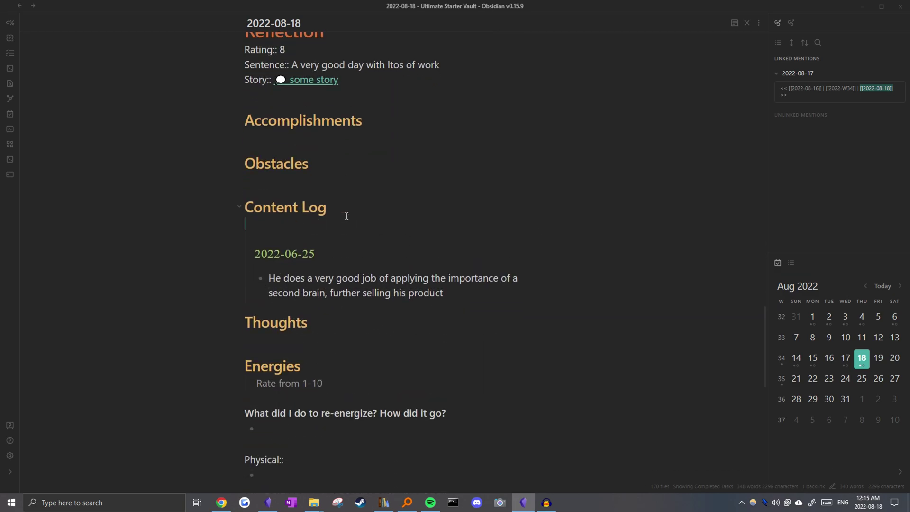
type("- Read basb")
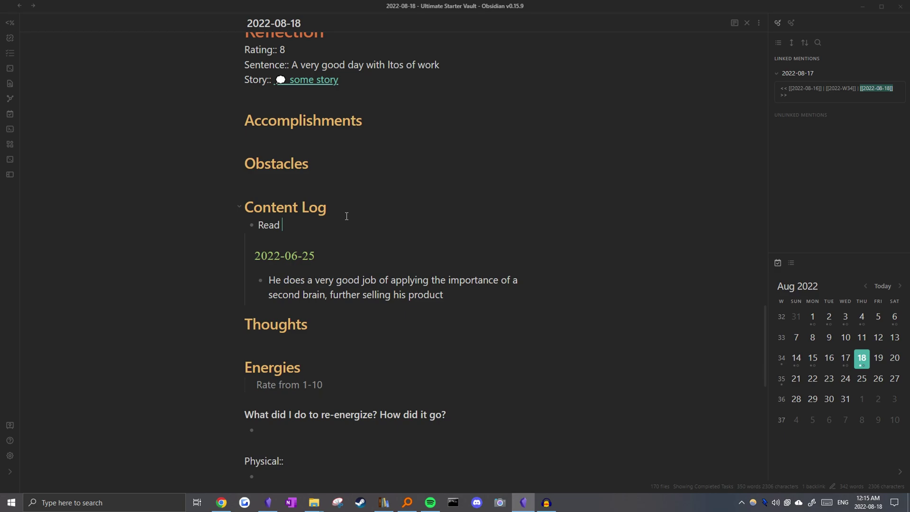
- Examine the daily note's Thoughts section and its Energies section with the Physical, Mental, Emotional and Spiritual fields
scroll(293, 246, "down", 2)
scroll(298, 245, "up", 7)
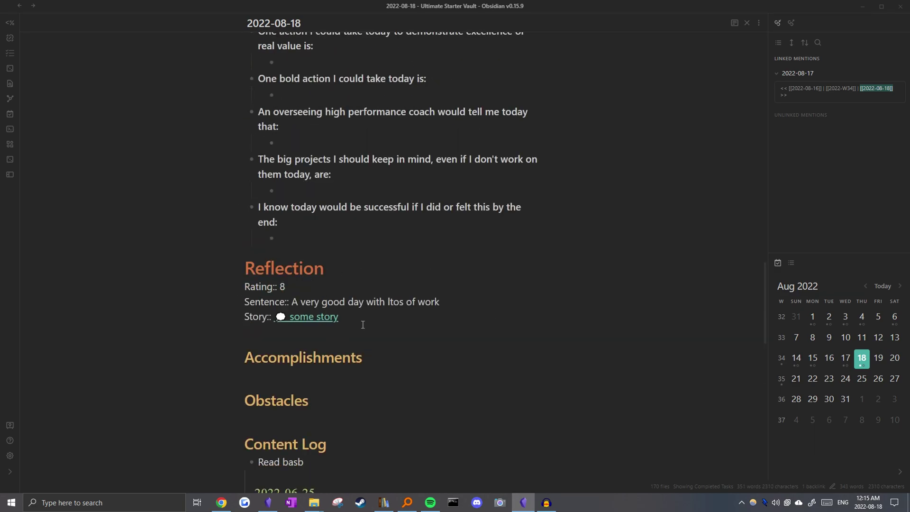
scroll(304, 323, "down", 5)
left_click(285, 341)
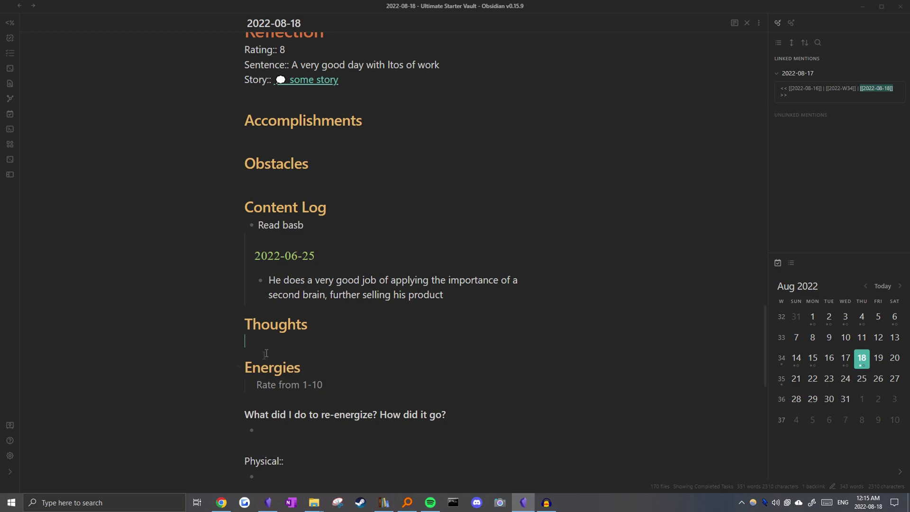
scroll(332, 337, "down", 1)
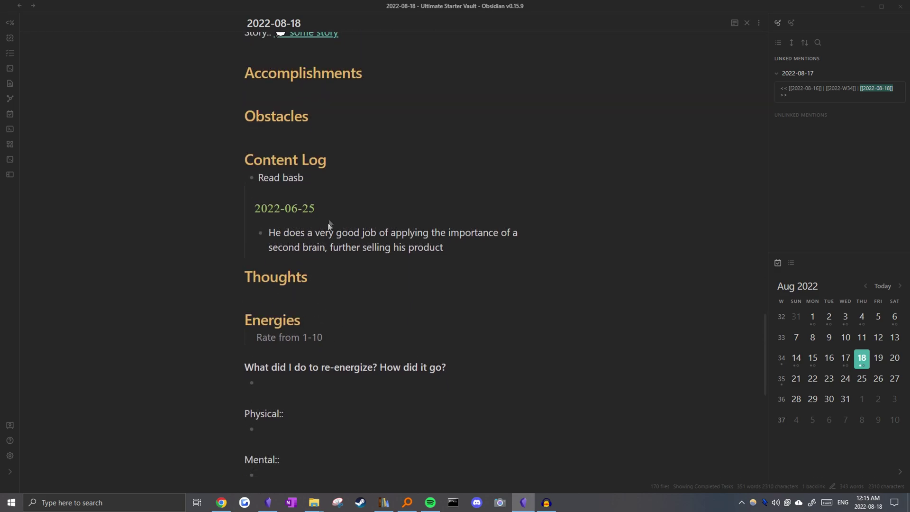
scroll(399, 138, "down", 1)
scroll(240, 229, "down", 4)
left_click_drag(246, 96, 417, 396)
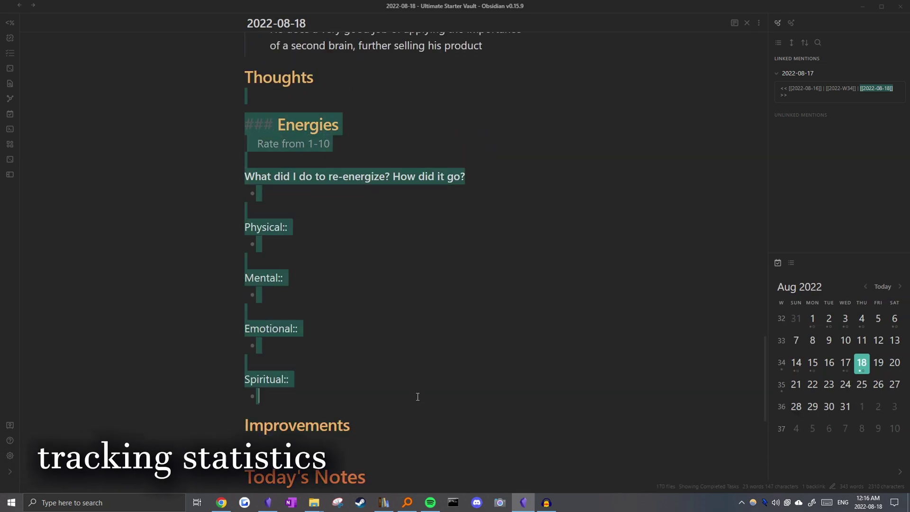
left_click(417, 397)
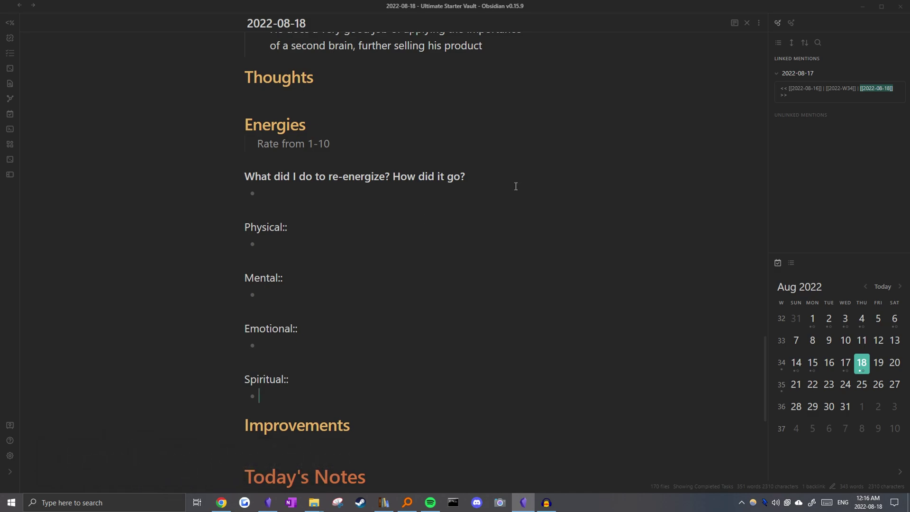
left_click(274, 131)
left_click_drag(340, 125, 244, 125)
left_click(349, 125)
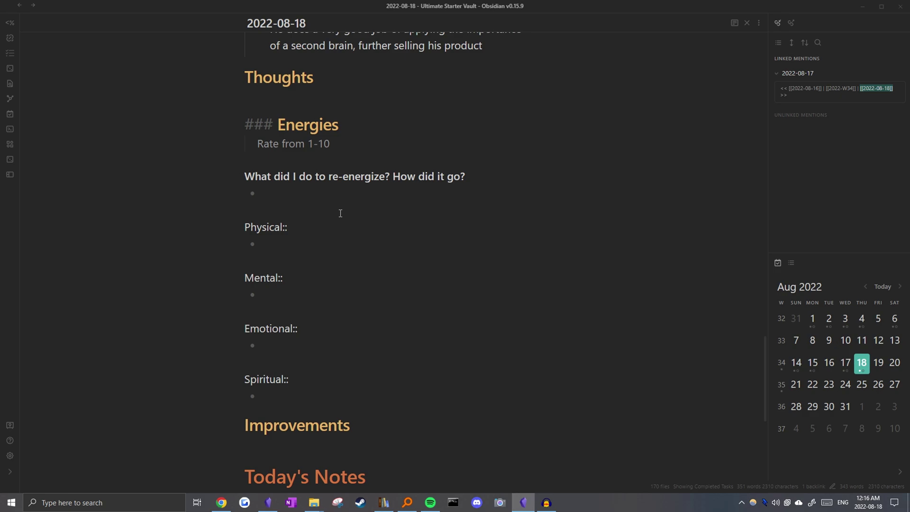
- Rate the Energies fields: Physical 8, Mental 9, Emotional 8 and Spiritual 7
left_click(340, 163)
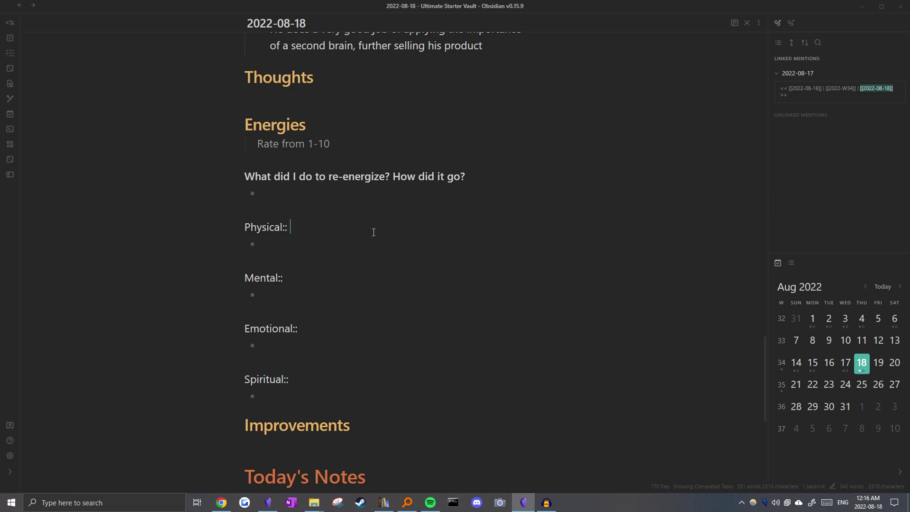
type("8")
left_click(324, 273)
type("9")
left_click(359, 329)
type("8")
type("7")
- Fill the bullets with placeholder text: "qweqeqweq" under Physical, "asdasdas" under Mental and "zczxczczczxc" under Emotional
type("qweqeqweq")
left_click(295, 305)
type("asdasdas")
left_click(296, 361)
type("z")
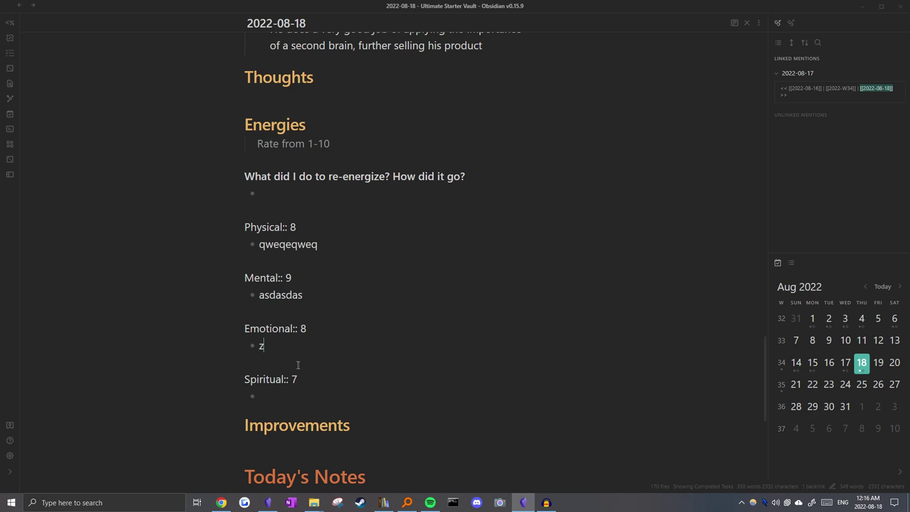
type("czxczczczxc")
- Examine the Improvements and Today's Notes sections at the end of the daily note, and look back over its earlier sections
scroll(305, 359, "down", 3)
left_click_drag(351, 332, 183, 327)
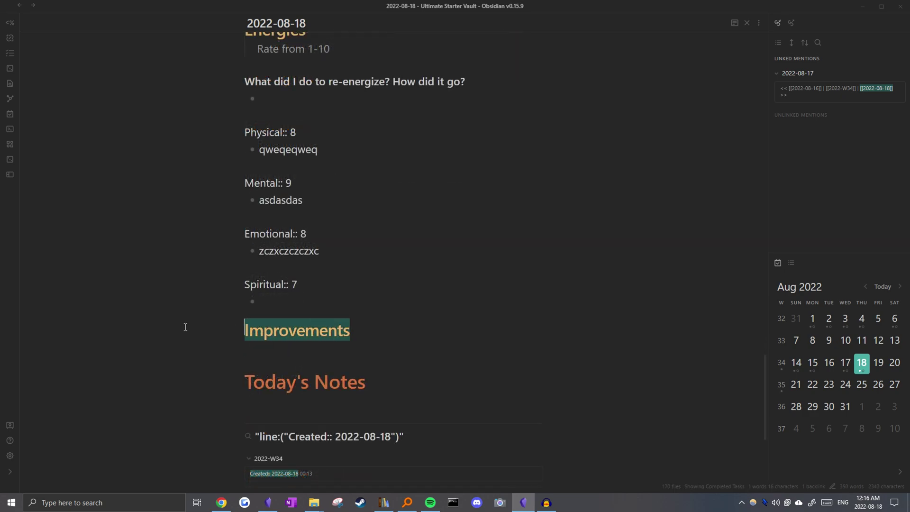
left_click(362, 352)
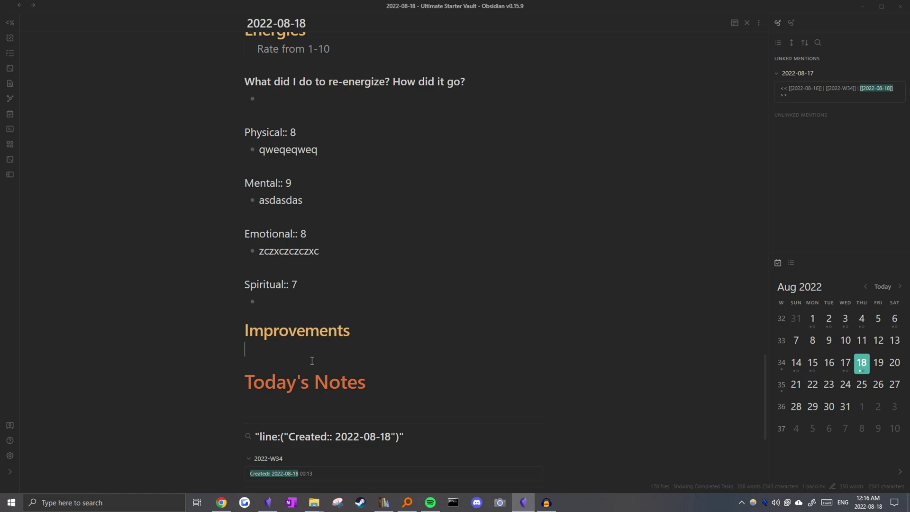
scroll(333, 359, "down", 3)
left_click_drag(246, 239, 457, 327)
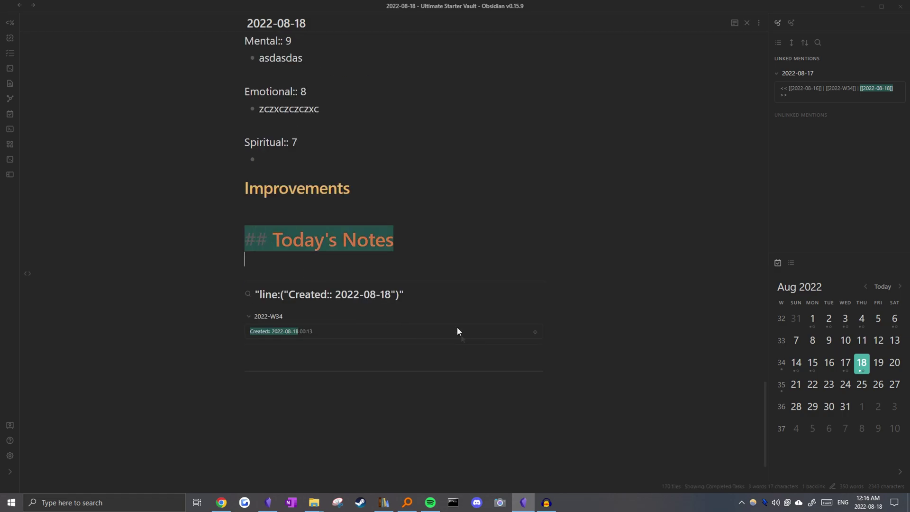
left_click(386, 251)
scroll(378, 252, "up", 20)
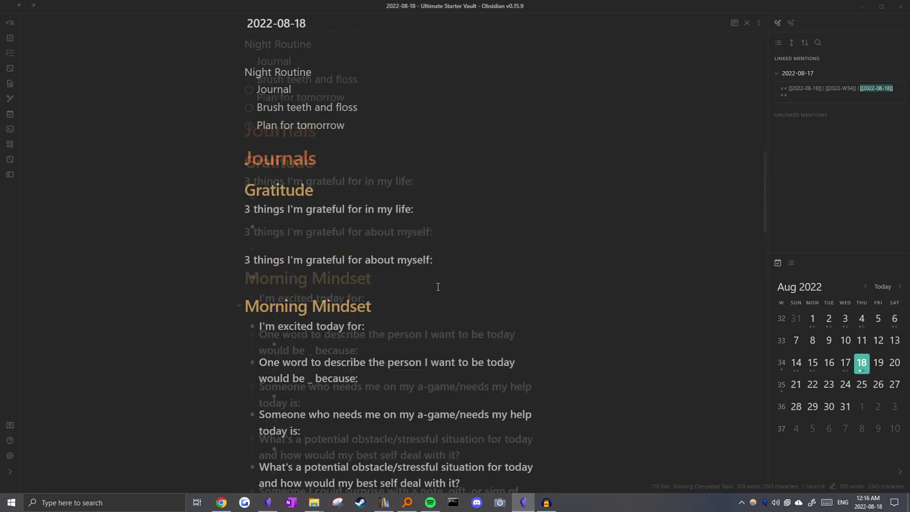
double_click(409, 186)
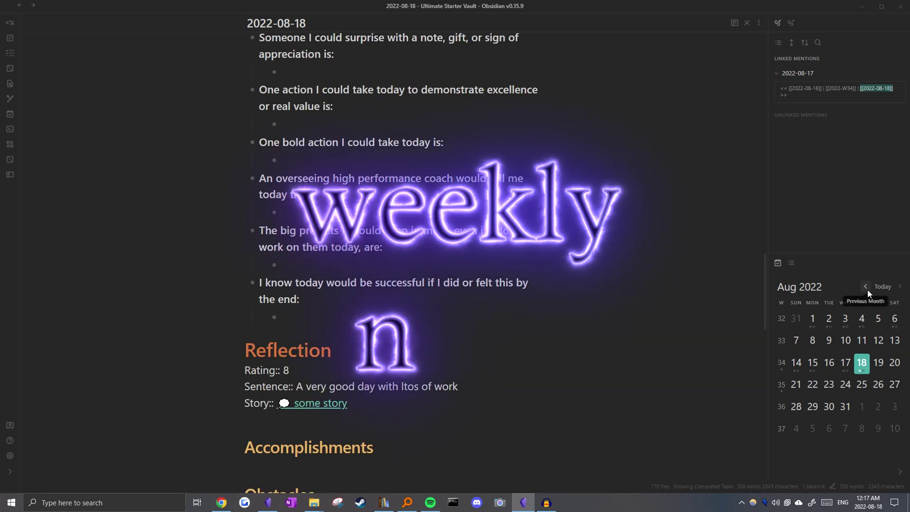
- Open the 2022-W28 weekly note from the July 2022 calendar and look over its layout
left_click(866, 287)
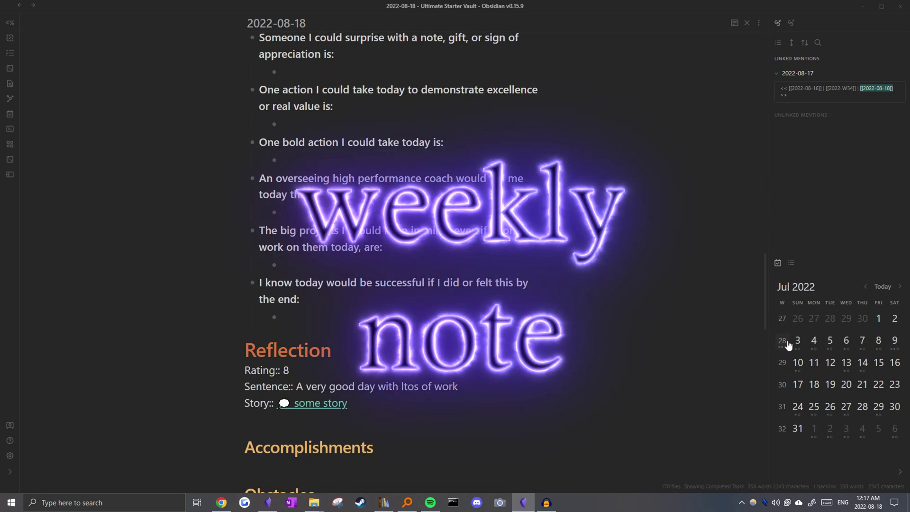
left_click(782, 341)
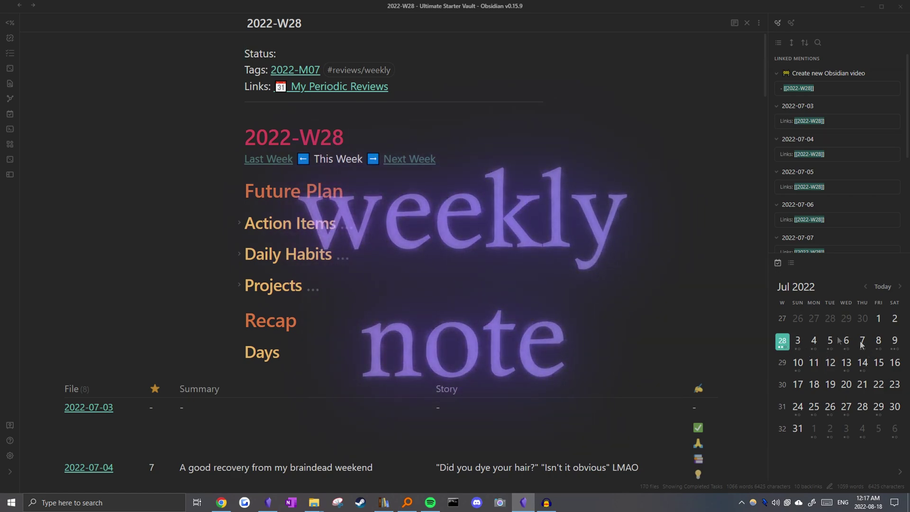
left_click_drag(765, 69, 766, 72)
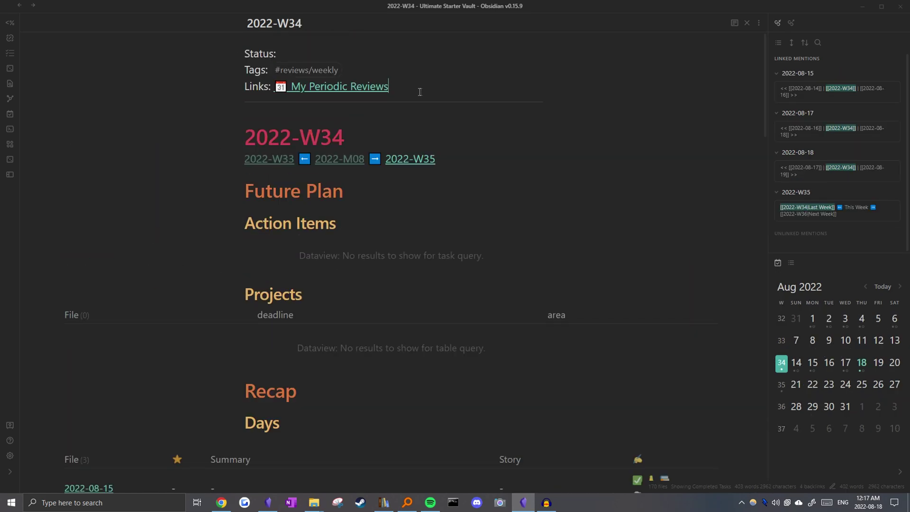
- Check the metadata of the 2022-W34 note, view its linked My Periodic Reviews note and return to the weekly note
left_click_drag(421, 92, 212, 60)
left_click(454, 88)
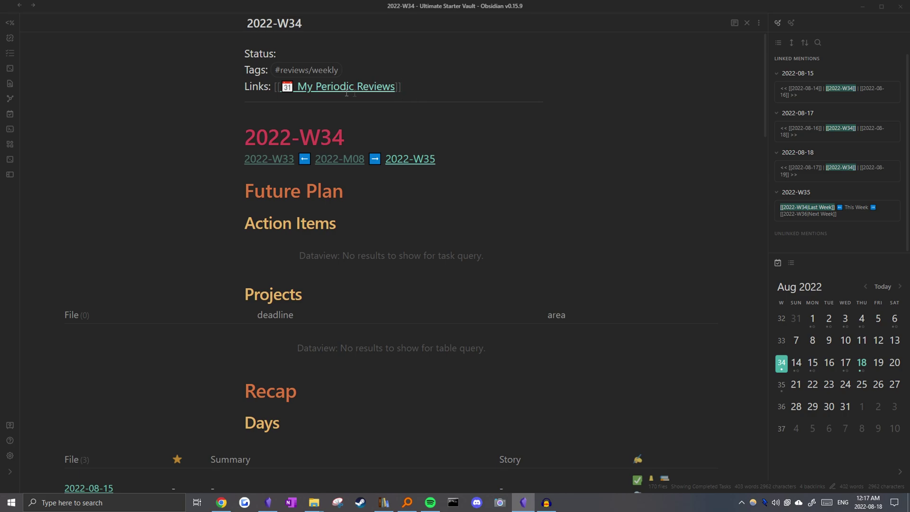
left_click(326, 89)
scroll(332, 227, "down", 3)
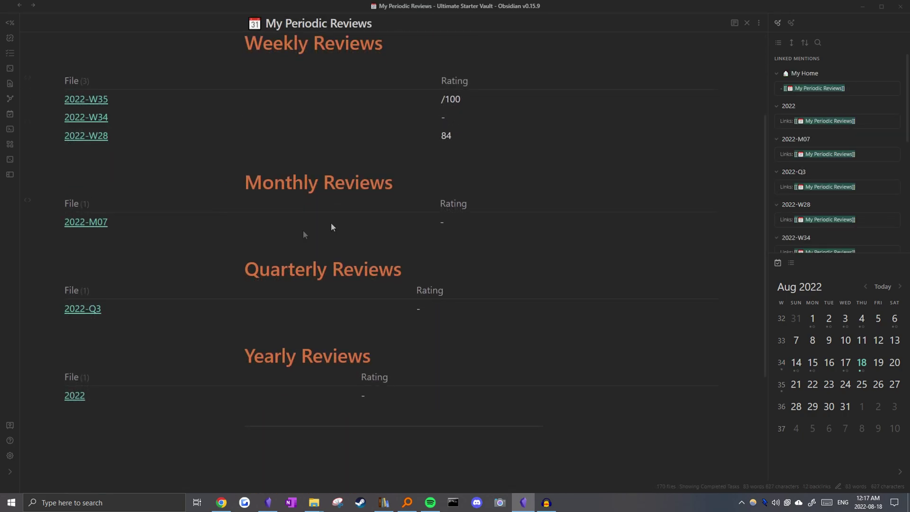
key("ctrl+alt+Left")
- Highlight the previous week, month and next week links in 2022-W34 and collapse its Future Plan section
left_click_drag(504, 163, 244, 161)
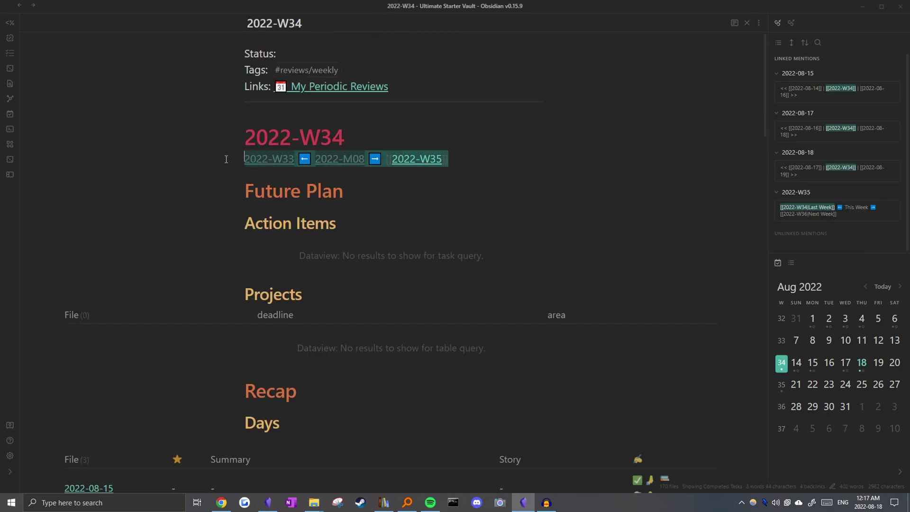
key("Up")
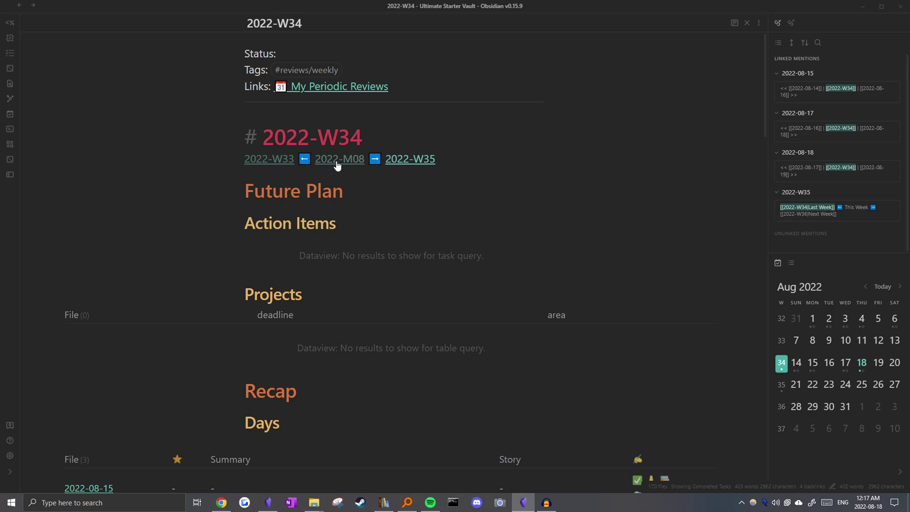
scroll(237, 148, "down", 1)
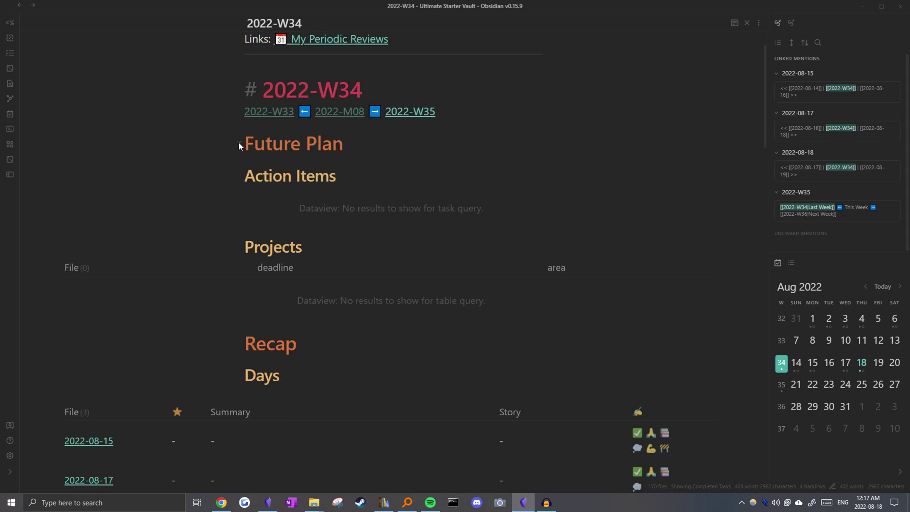
left_click(239, 144)
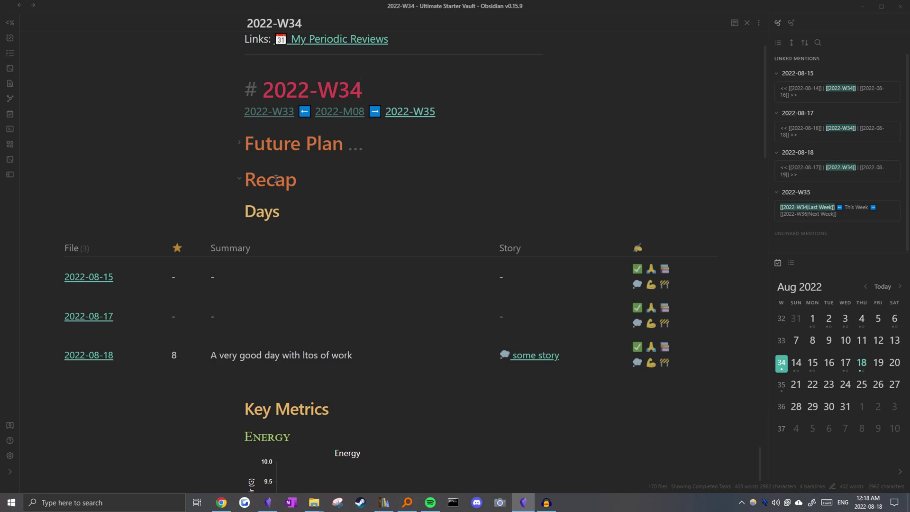
- Look over the Days table in the Recap section and preview the linked Thoughts section of the 2022-08-15 note
scroll(271, 178, "down", 2)
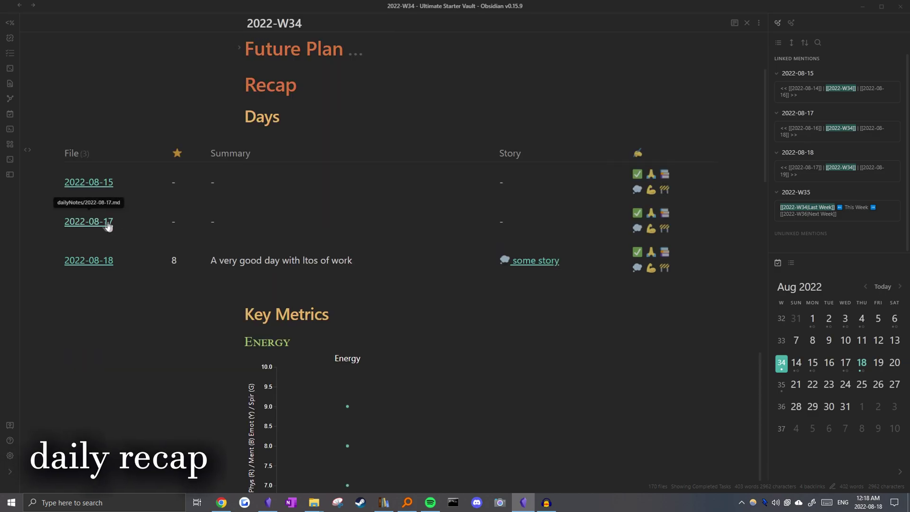
mouse_move(644, 178)
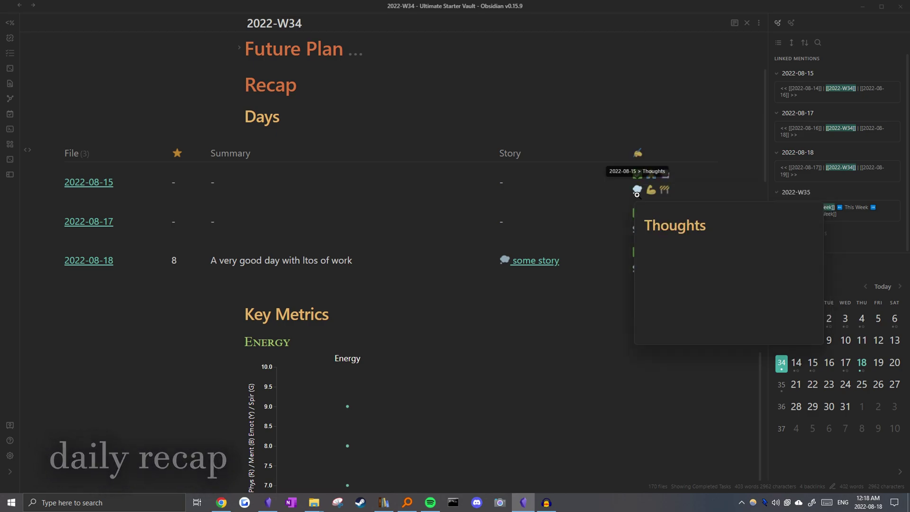
mouse_move(637, 213)
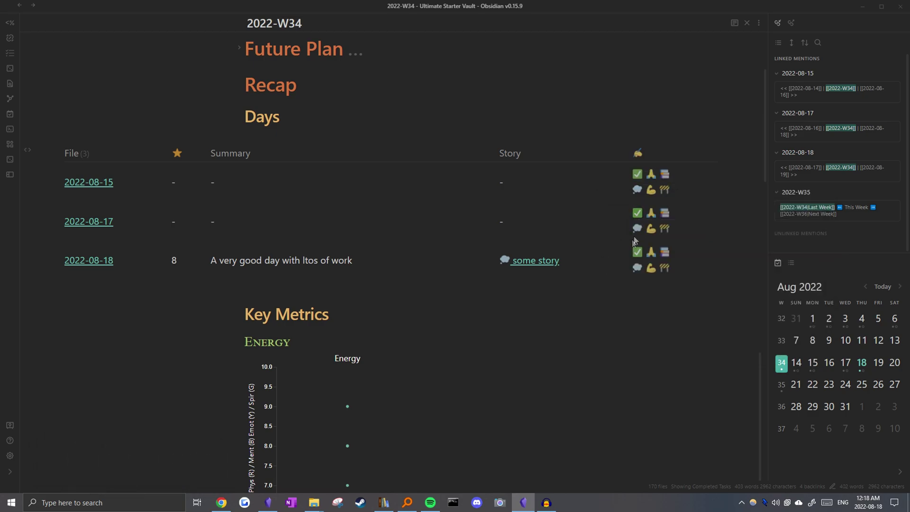
mouse_move(670, 190)
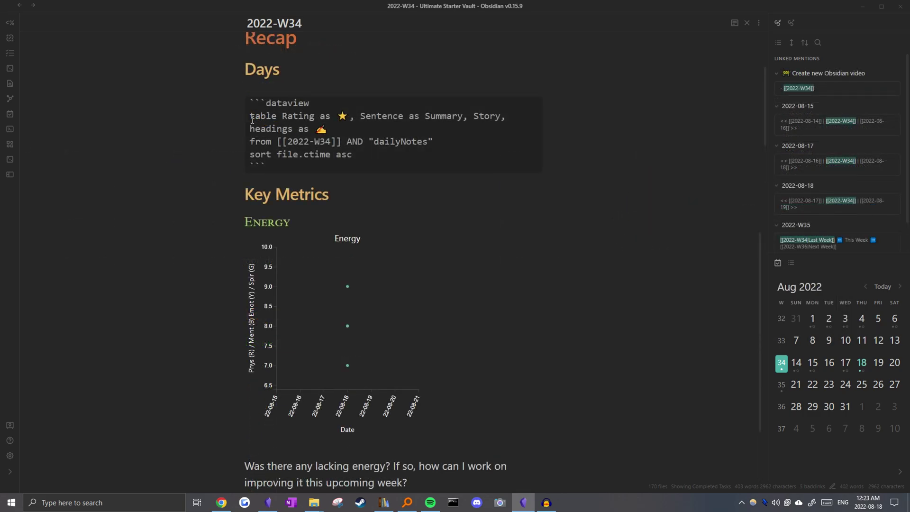
- Highlight the table columns, the 2022-W34 and dailyNotes sources, and the sort clause in the Days dataview query
left_click_drag(252, 120, 416, 118)
left_click(297, 118)
left_click_drag(298, 119, 465, 118)
left_click(476, 119)
left_click_drag(252, 143, 434, 144)
left_click(278, 142)
left_click(389, 153)
left_click_drag(277, 155, 357, 158)
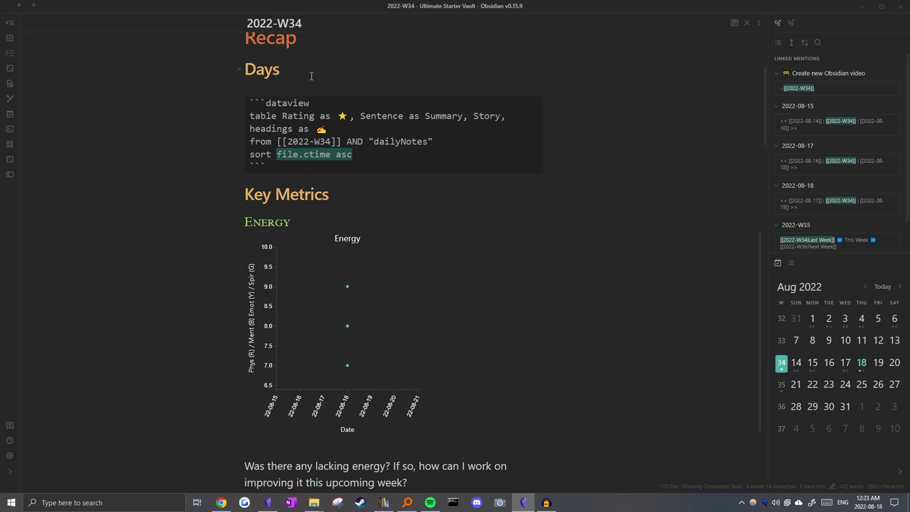
- Change the sort field of the Days dataview query to file.name
left_click(316, 155)
key("BackSpace")
key("BackSpace")
key("BackSpace")
key("BackSpace")
key("BackSpace")
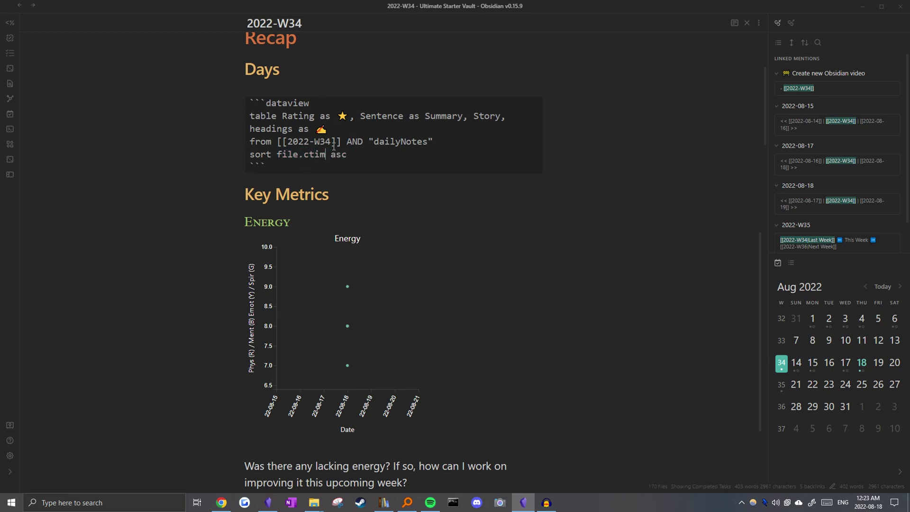
type("name")
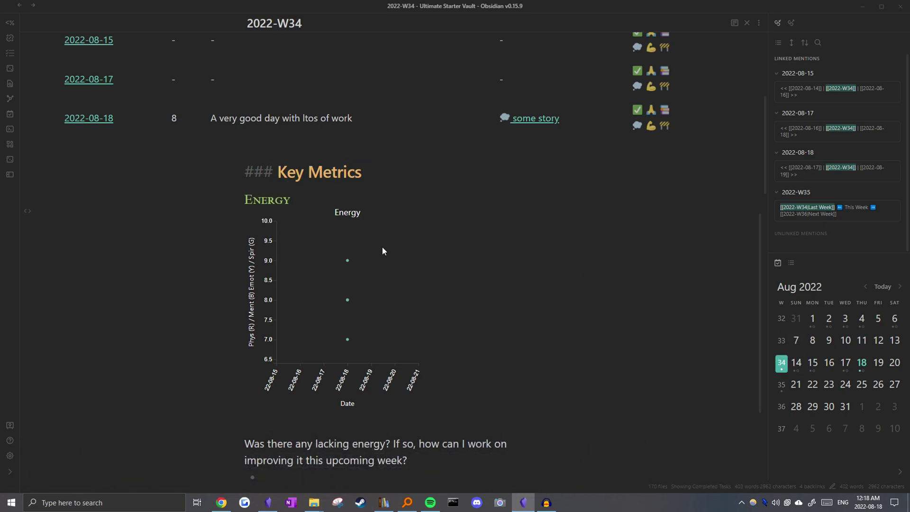
- Return to the 2022-W28 weekly note through the July calendar and look through its recap and key metrics
left_click(866, 286)
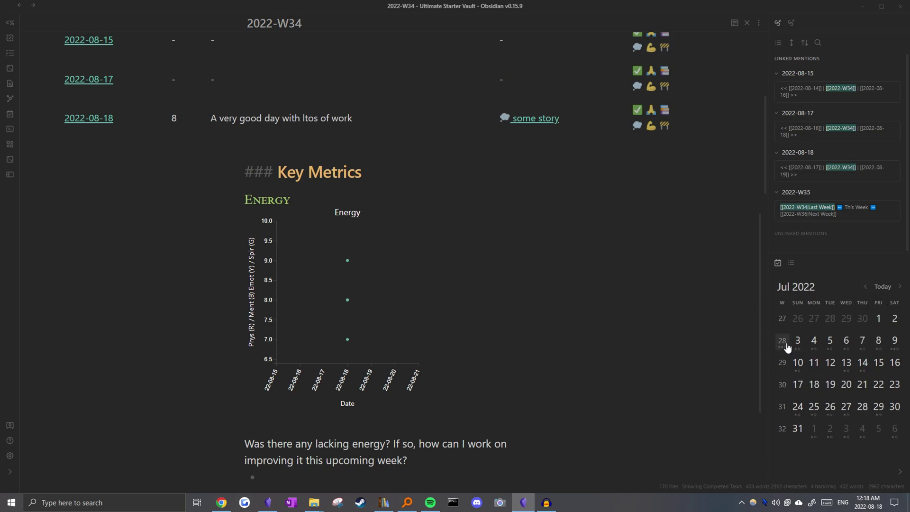
left_click(782, 340)
scroll(447, 274, "down", 10)
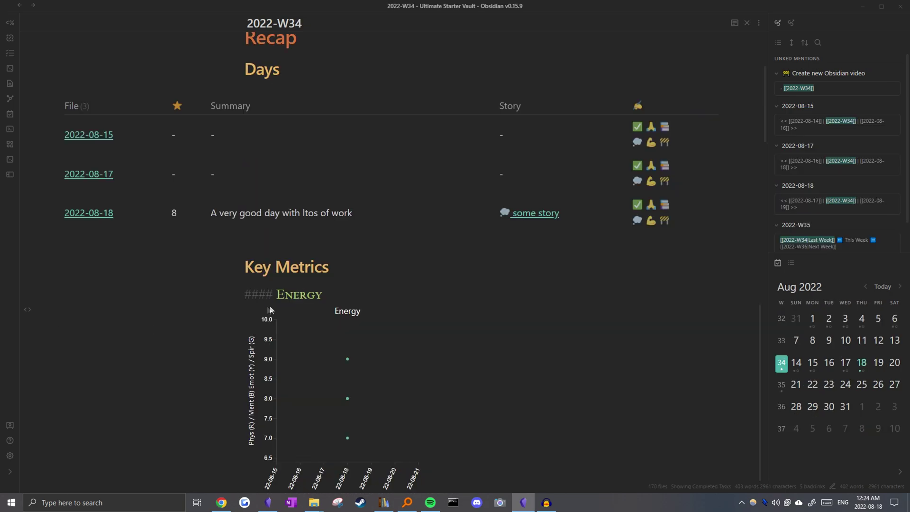
- Show the Energy tracker code in 2022-W34 and highlight its dvField search type
key("Down")
scroll(329, 222, "down", 2)
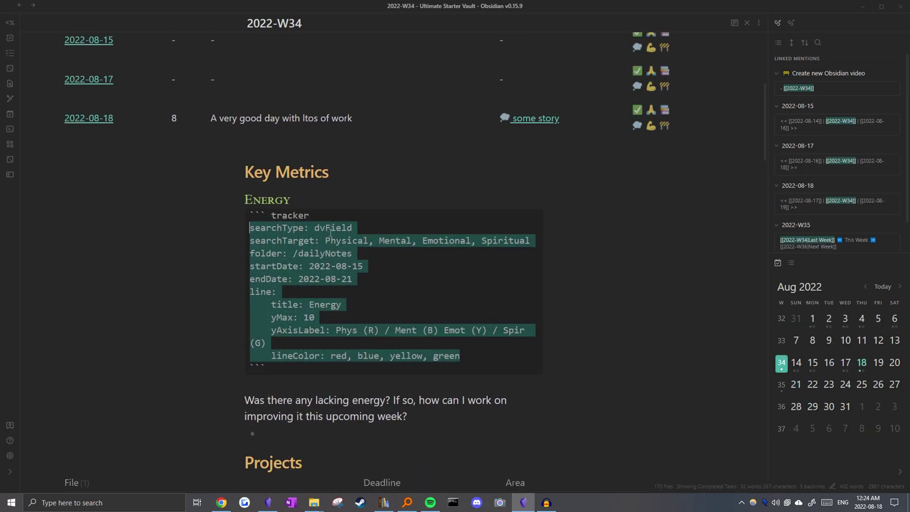
left_click_drag(315, 228, 366, 233)
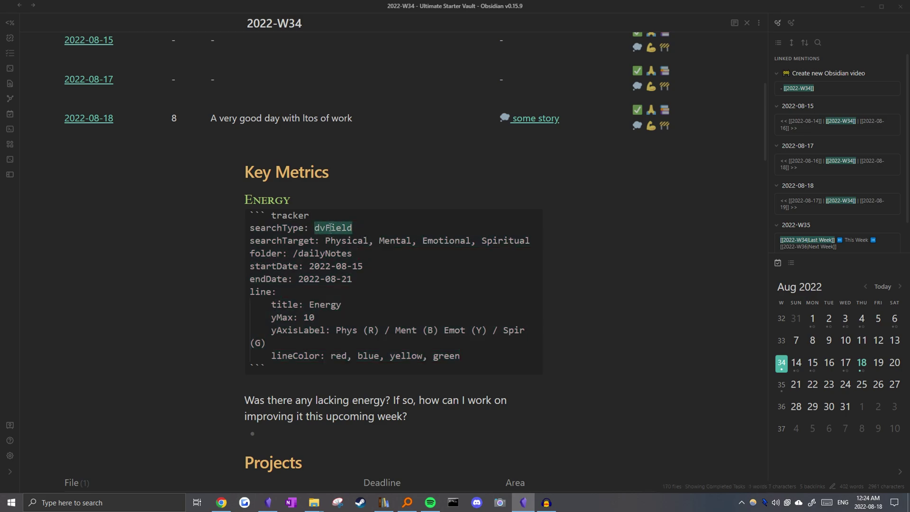
scroll(326, 362, "down", 2)
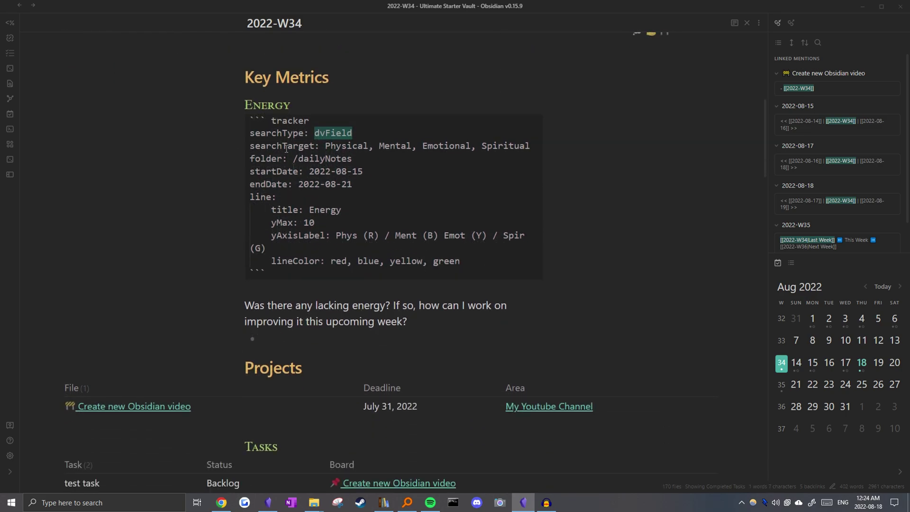
scroll(332, 161, "up", 1)
left_click(395, 172)
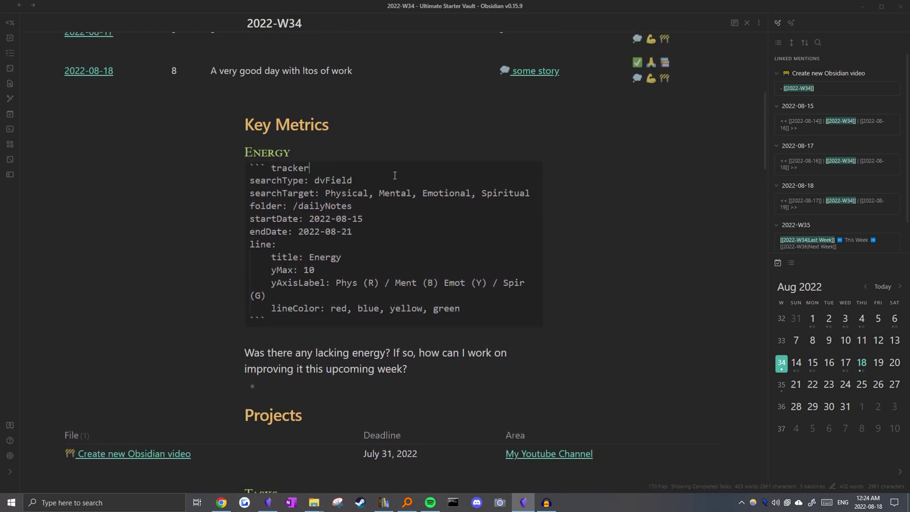
- Highlight the search settings and the /dailyNotes folder line in the Energy tracker code
key("ctrl+shift+Right")
key("ctrl+shift+Right")
key("ctrl+shift+Right")
key("ctrl+shift+Right")
key("ctrl+shift+Right")
key("ctrl+shift+Left")
key("Right")
triple_click(355, 213)
left_click(365, 216)
- Highlight the Energy tracker's start and end dates, 2022-08-15 and 2022-08-21
left_click_drag(390, 231, 219, 216)
left_click(385, 231)
left_click_drag(352, 231, 310, 219)
left_click(310, 218)
left_click_drag(370, 236, 311, 224)
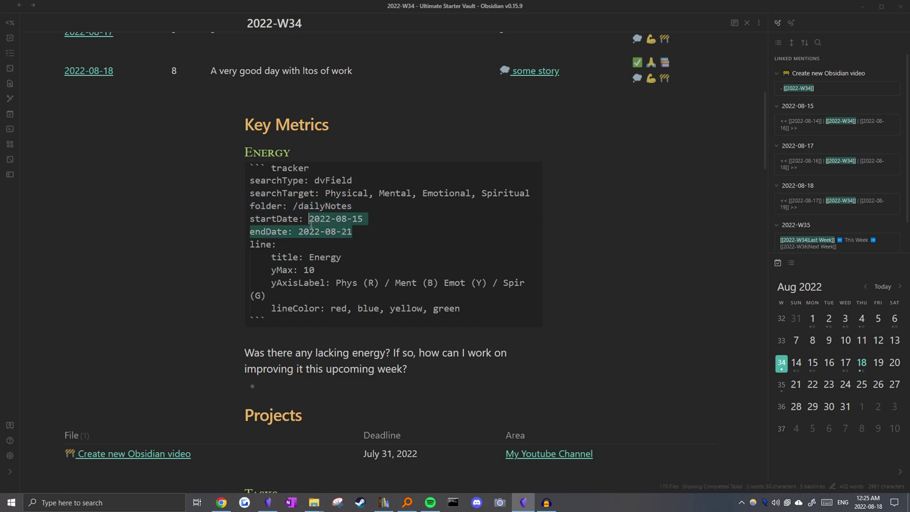
- Highlight the Energy tracker's line settings, from the title to the line colors, and its yMax value
left_click(277, 245)
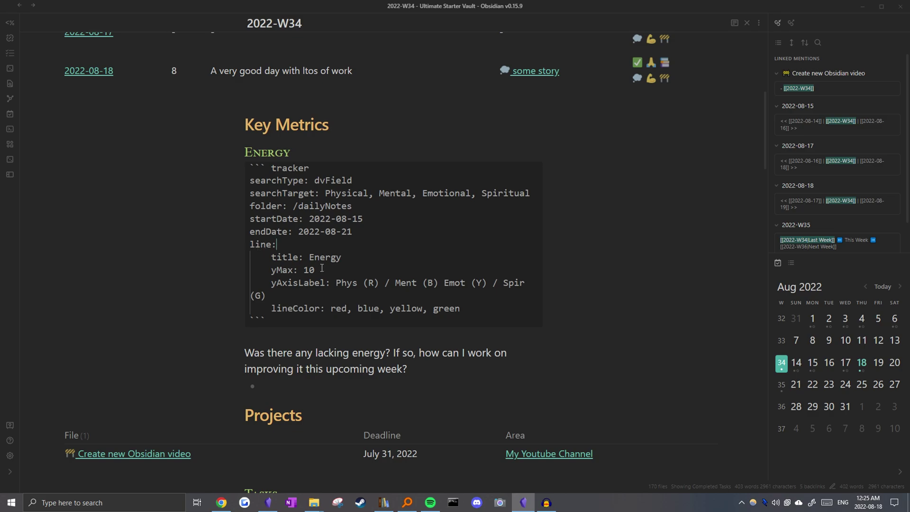
double_click(259, 245)
left_click_drag(281, 256, 463, 309)
left_click(349, 257)
left_click(330, 282)
left_click_drag(315, 270, 256, 270)
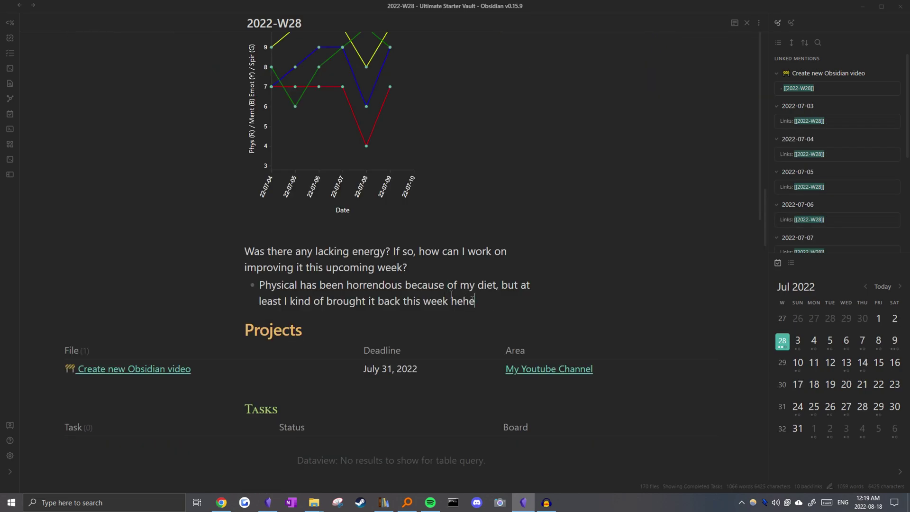
- Highlight the lacking-energy question and its answer in 2022-W28, comparing them with the Energy chart above
left_click_drag(482, 303, 218, 254)
left_click(371, 257)
scroll(372, 260, "up", 3)
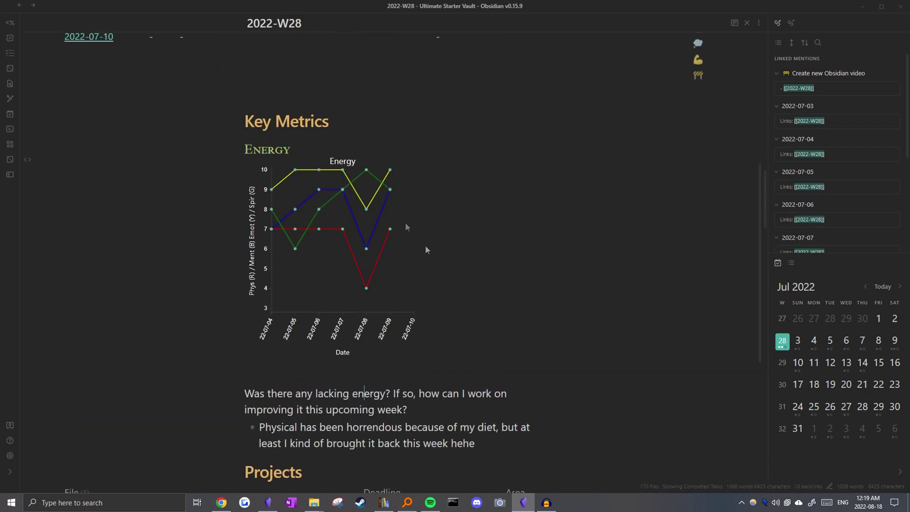
scroll(403, 244, "down", 4)
left_click_drag(475, 255, 260, 239)
left_click_drag(404, 238, 533, 239)
left_click(507, 237)
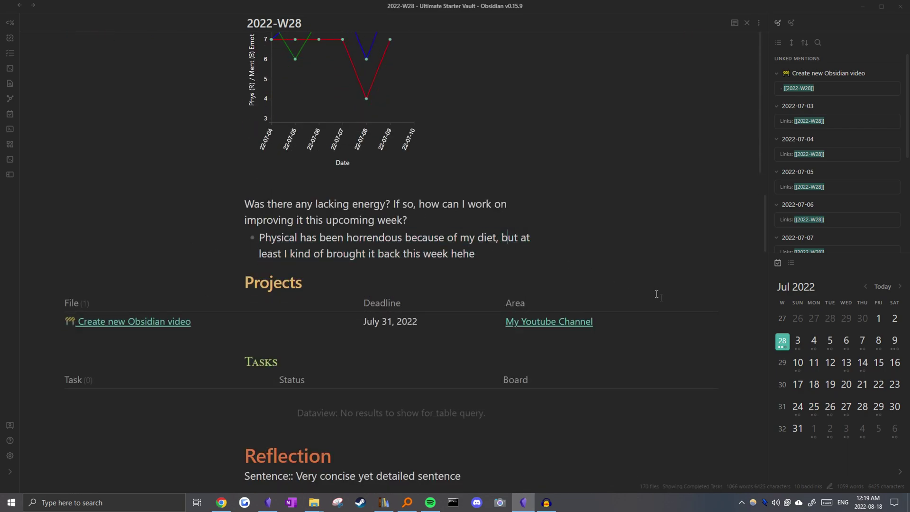
- Return to the 2022-W34 weekly note from the August 2022 calendar and highlight its Projects heading
left_click(900, 286)
left_click(783, 373)
scroll(315, 240, "down", 10)
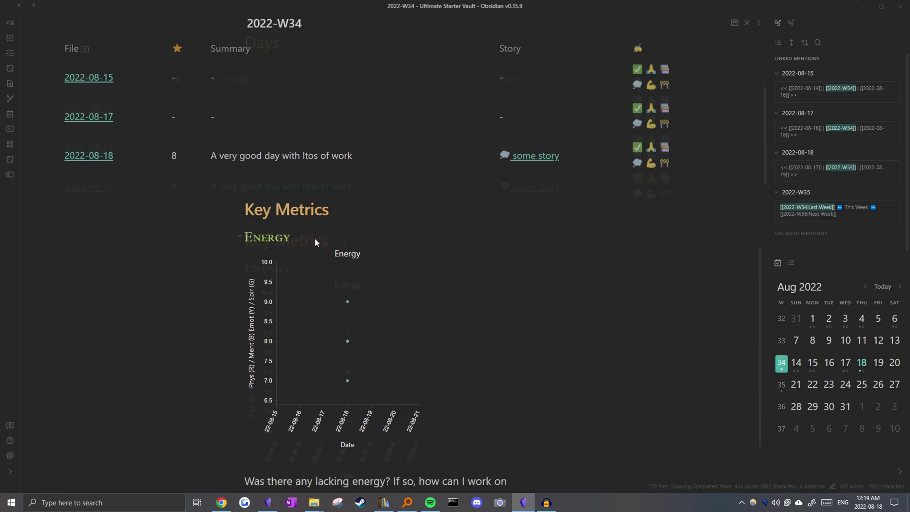
scroll(380, 236, "down", 3)
scroll(380, 235, "up", 1)
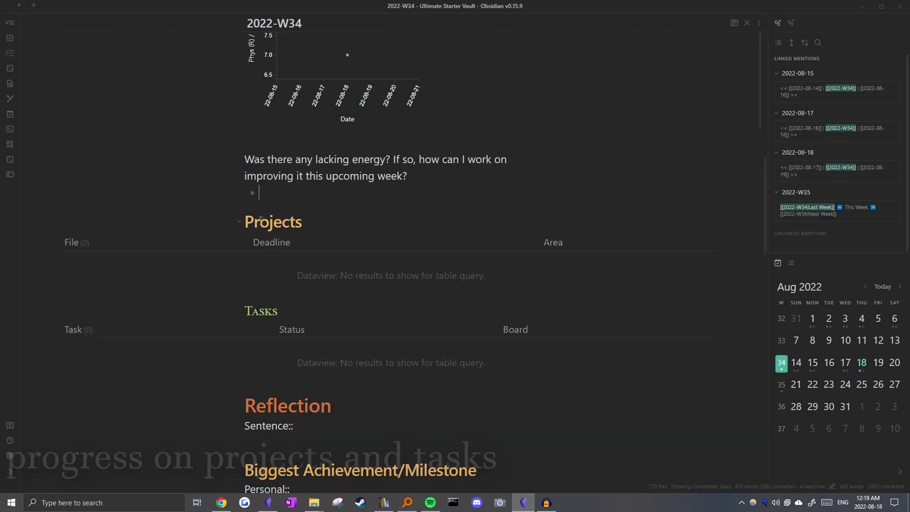
left_click_drag(245, 222, 331, 235)
left_click(294, 223)
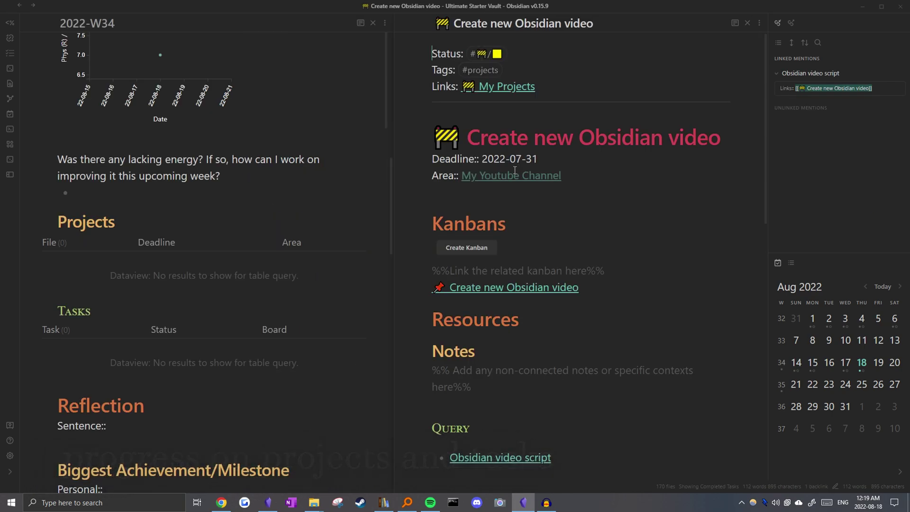
- Add a link to 2022-W34 under Timeframe in the Create new Obsidian video project note
scroll(516, 237, "down", 4)
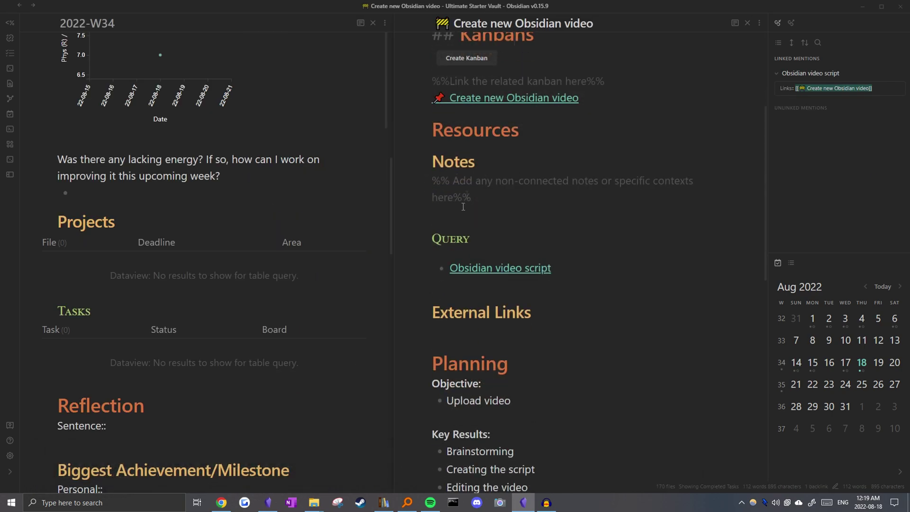
scroll(494, 302, "down", 7)
left_click(545, 263)
left_click(540, 296)
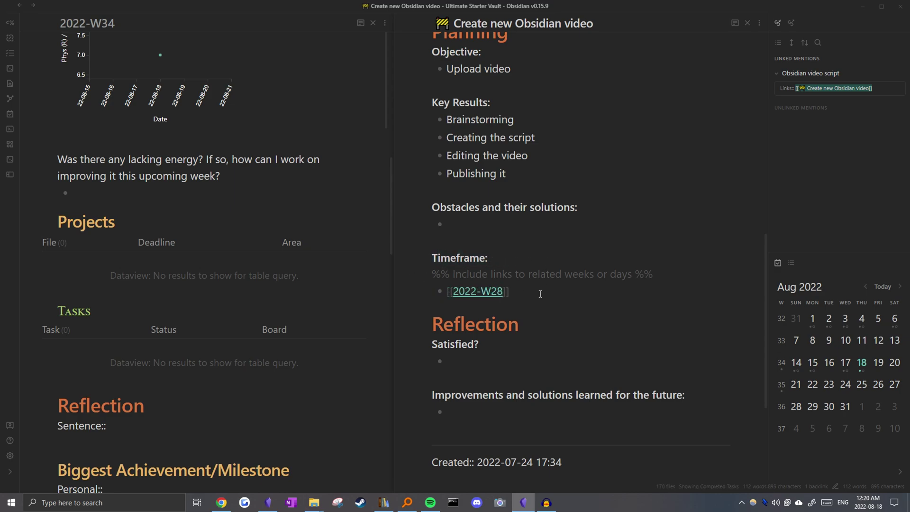
key("Return")
type("[[2")
key("Down")
key("Return")
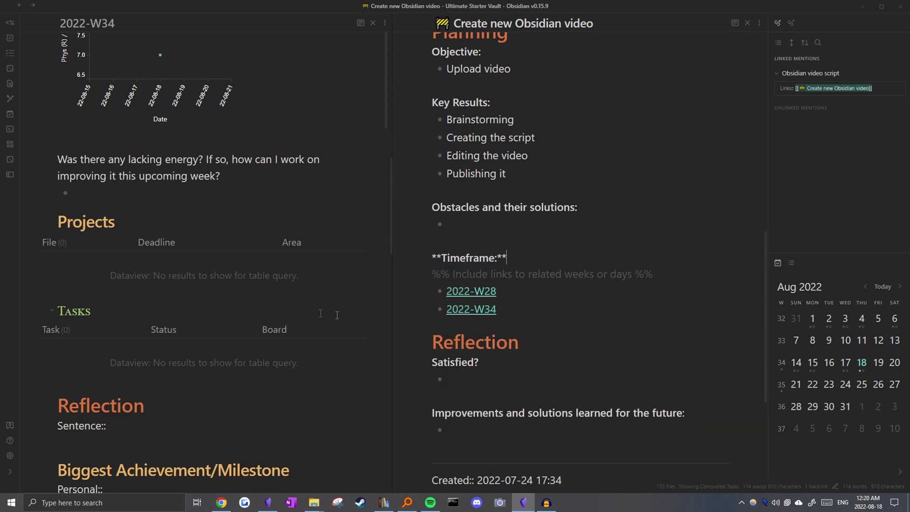
- Check the Projects table in 2022-W34, preview the listed project, and look over the project's Kanbans and the weekly Tasks section
left_click(282, 235)
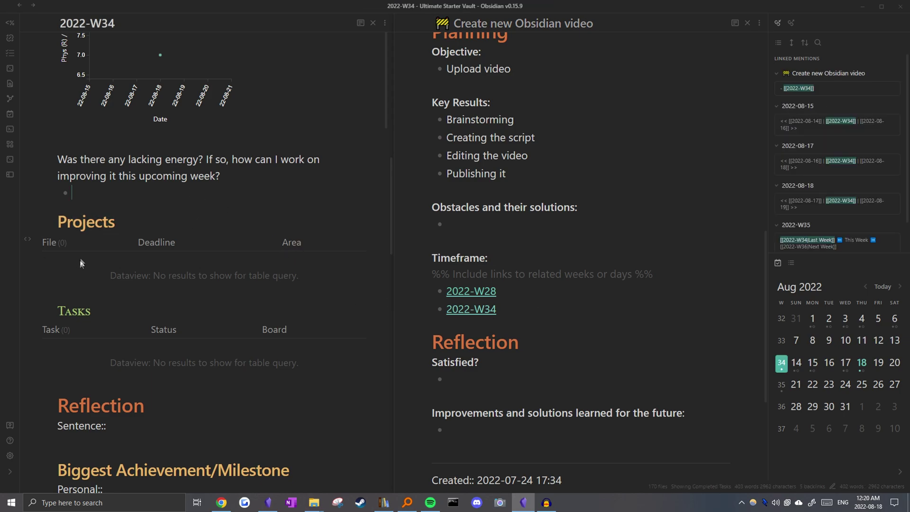
mouse_move(132, 269)
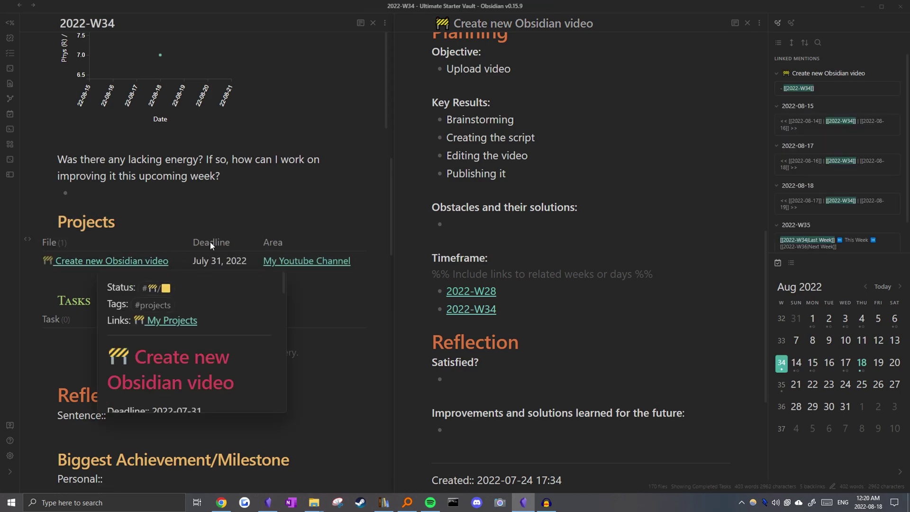
scroll(535, 206, "up", 5)
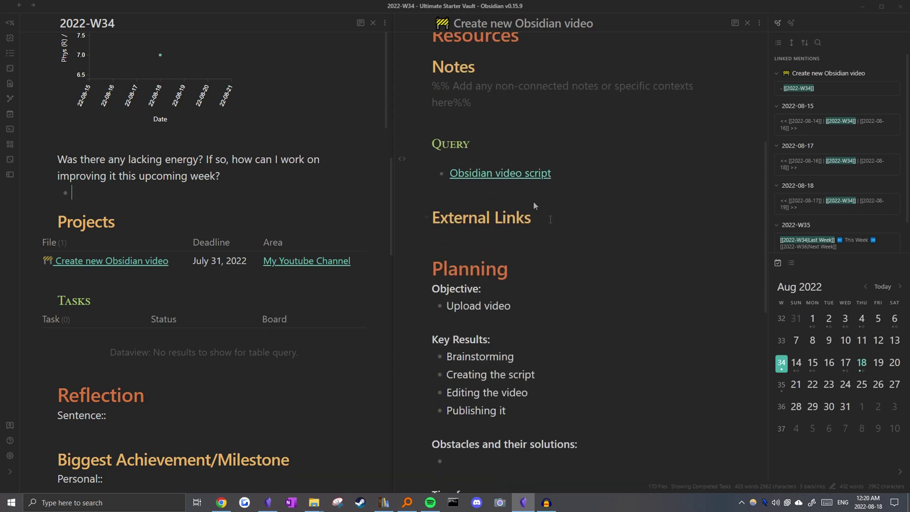
scroll(535, 206, "up", 4)
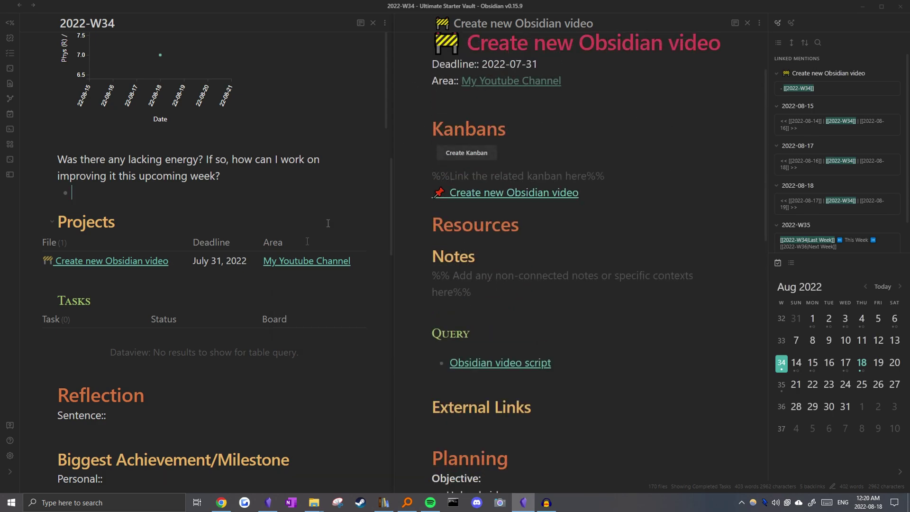
left_click(58, 431)
scroll(25, 170, "down", 3)
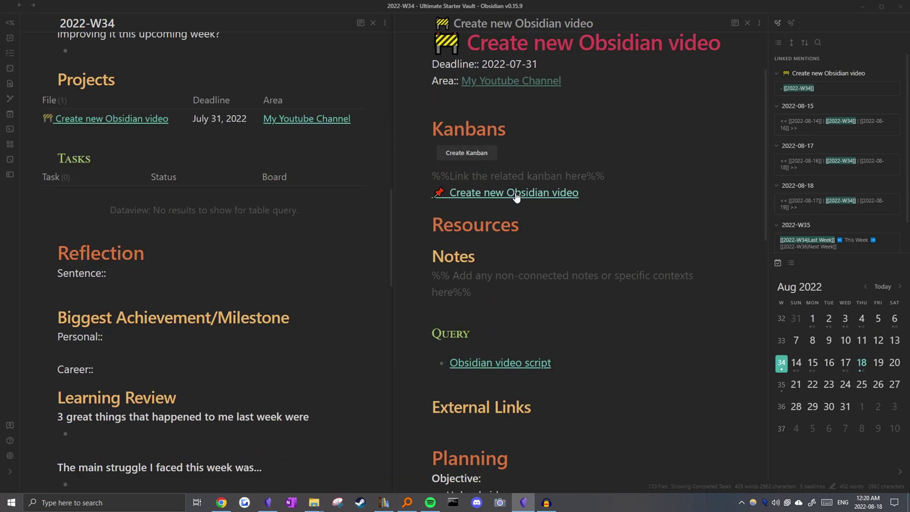
- Open the project's linked kanban board and add a Backlog card named test task with the date 2022-08-18
left_click(494, 193)
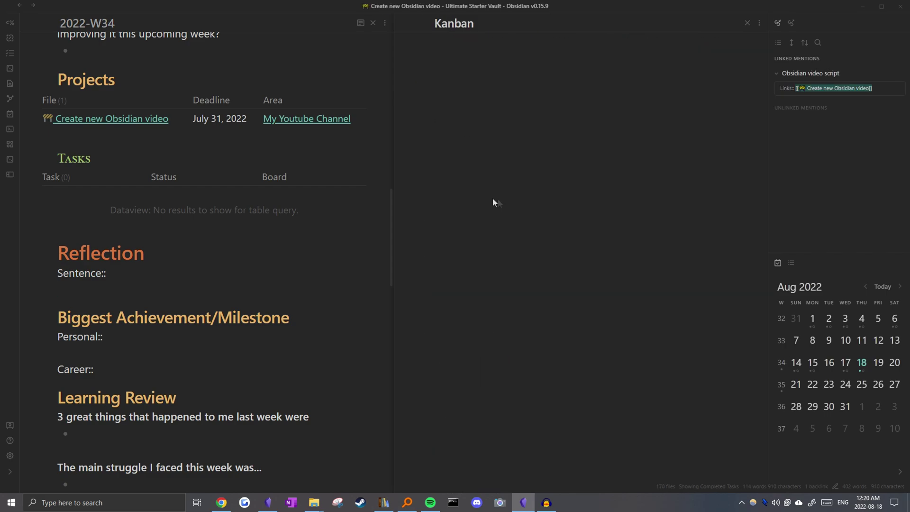
left_click(486, 124)
type("test task")
key("Return")
left_click(518, 121)
left_click(530, 126)
type("@")
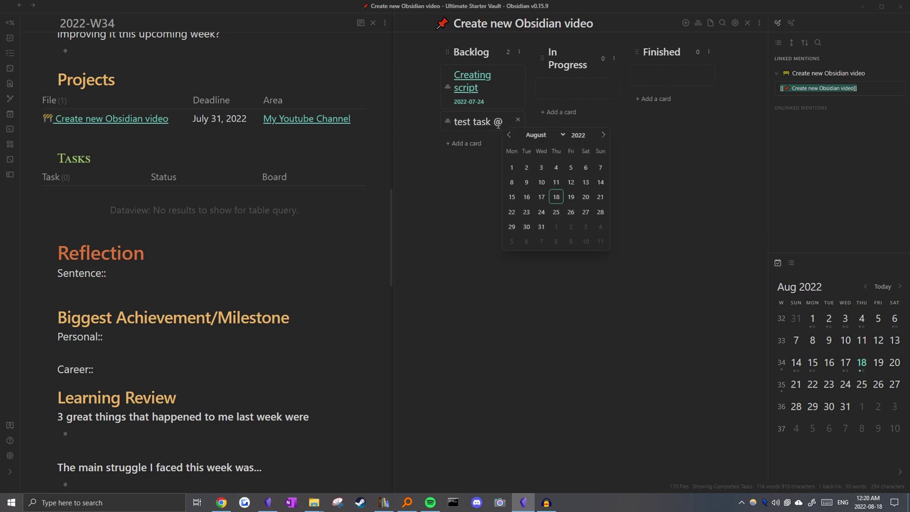
left_click(556, 197)
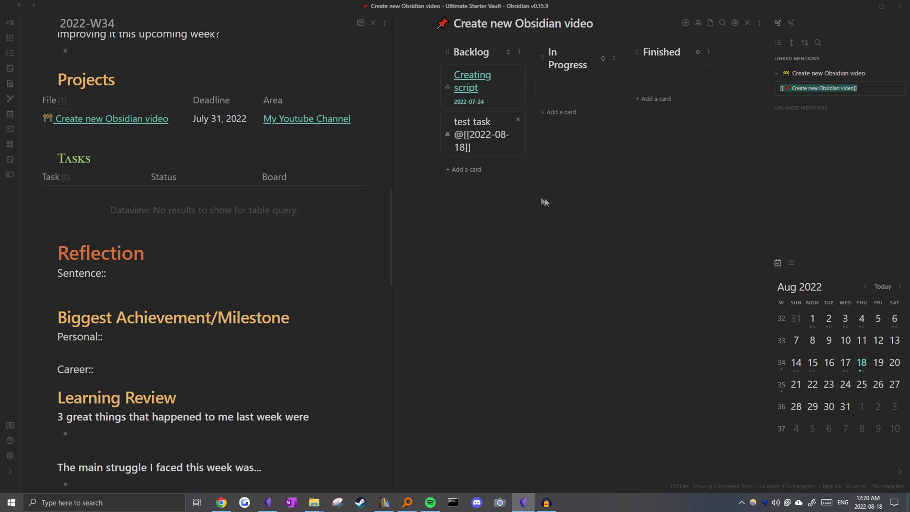
- Add a second Backlog card named test task 2 with the date 2022-08-19
left_click(474, 167)
left_click(480, 154)
type("test task 2")
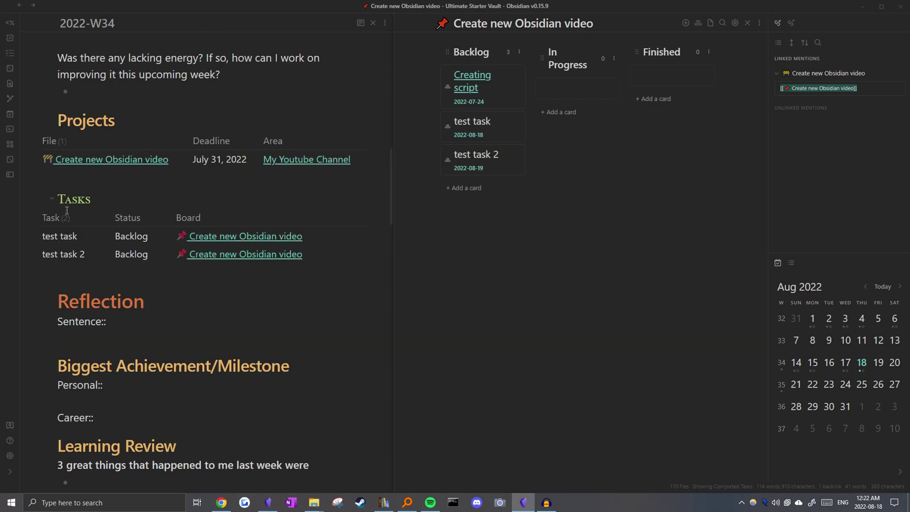
- Highlight the #projects tag in the Projects dataview query of 2022-W34
left_click(211, 211)
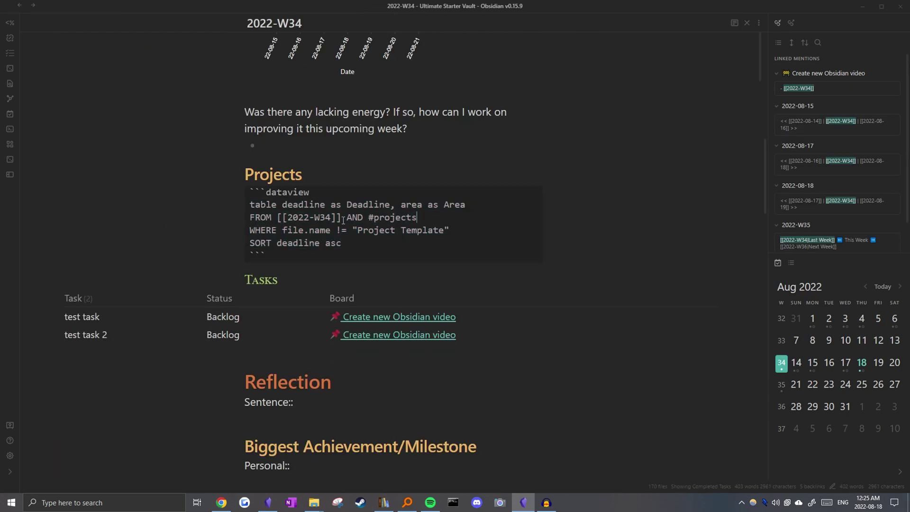
left_click_drag(432, 218, 374, 223)
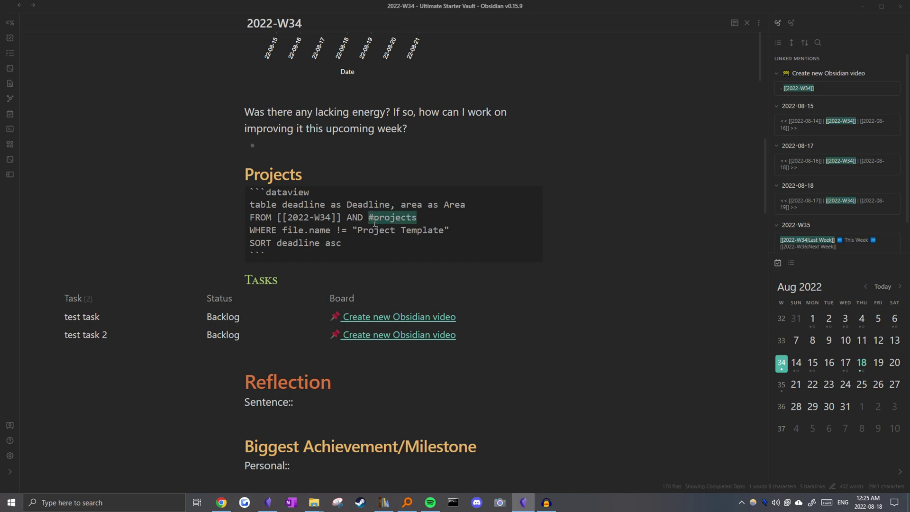
- Highlight the [[2022-W34]] link in the FROM line of the Projects dataview query
key("Left")
left_click_drag(342, 218, 277, 218)
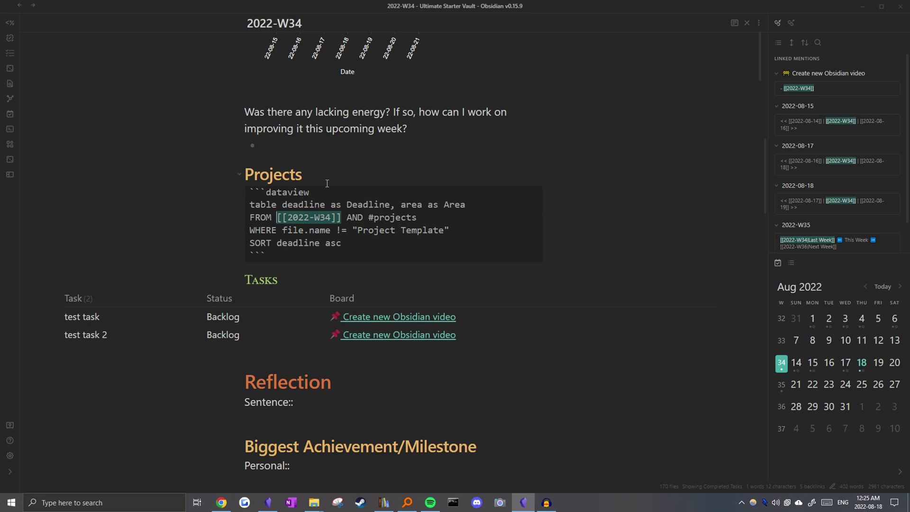
scroll(285, 247, "down", 1)
left_click(235, 260)
- Open the weekly Tasks dataview query and highlight its opening table lines and its WHERE date conditions
scroll(284, 253, "down", 2)
left_click(332, 243)
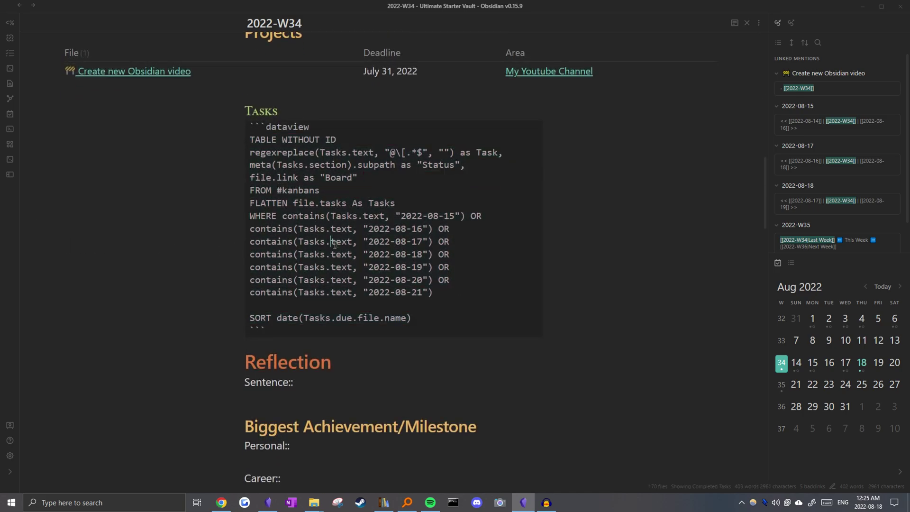
left_click_drag(244, 151, 243, 141)
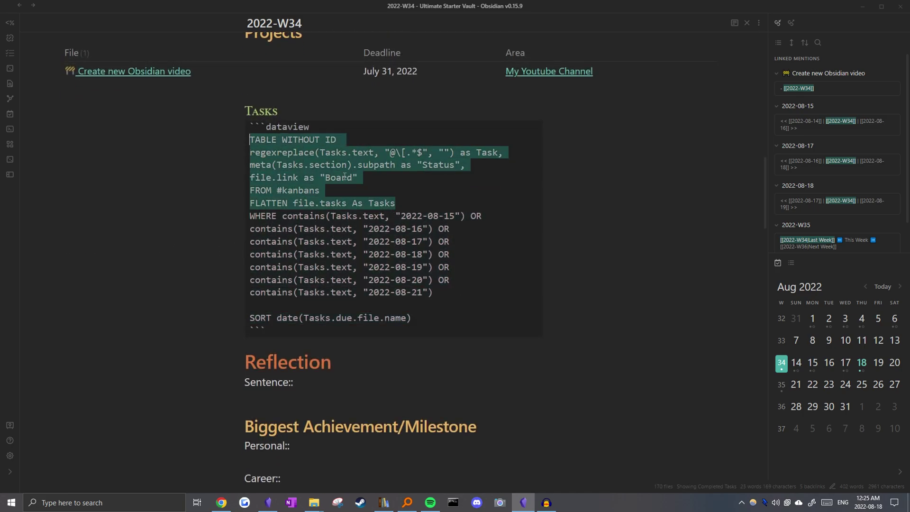
left_click(441, 177)
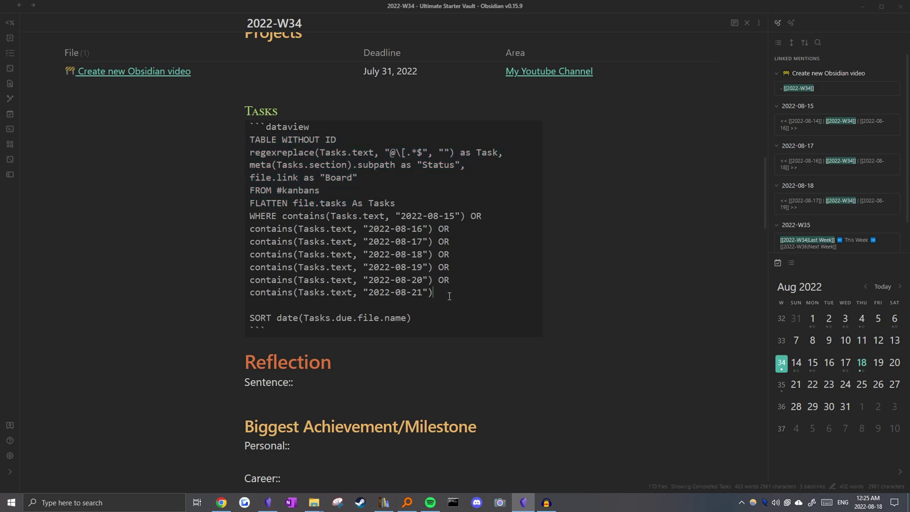
left_click_drag(449, 296, 299, 218)
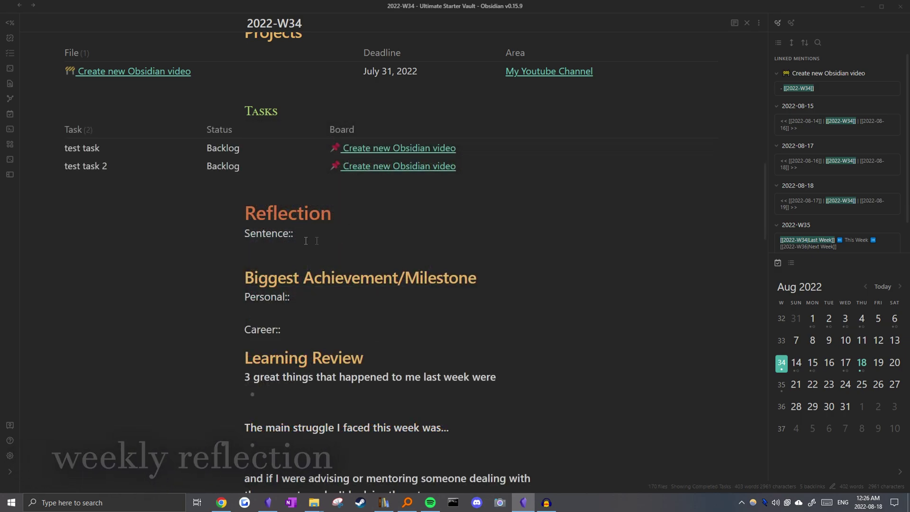
- Fill in the reflection fields with Sentence asdasdadasdasd, Personal qweqweqwe and Career qweqweqweqweq
type("asdasdadasdasd")
left_click(307, 307)
type("qweqweqwe")
left_click(313, 332)
type("qweqweqweqweq")
- Look over the Learning Review prompts of 2022-W34, from the great things to the decision question
scroll(364, 212, "down", 4)
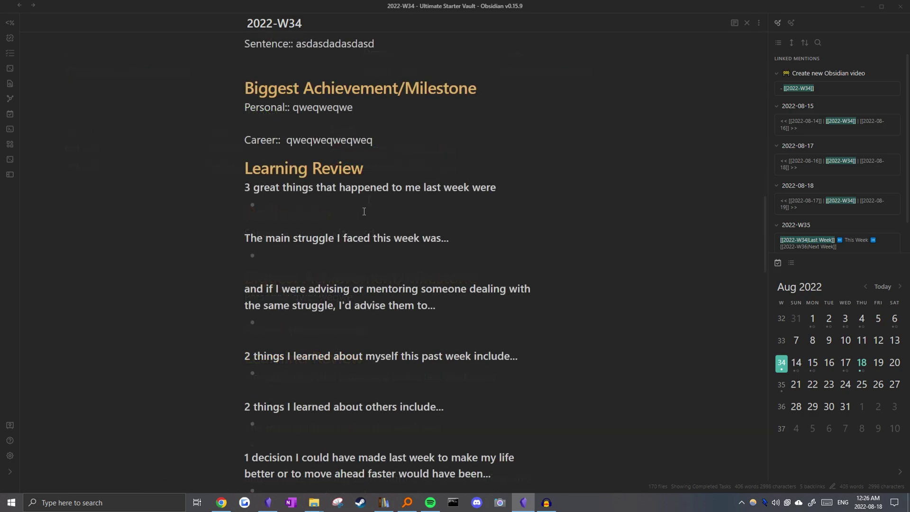
scroll(379, 175, "down", 1)
left_click(251, 137)
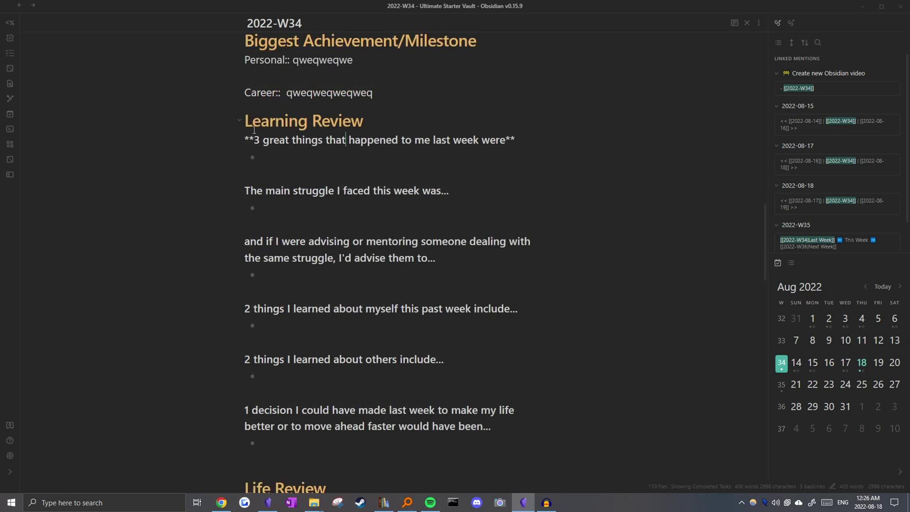
left_click_drag(251, 124, 451, 222)
left_click(451, 222)
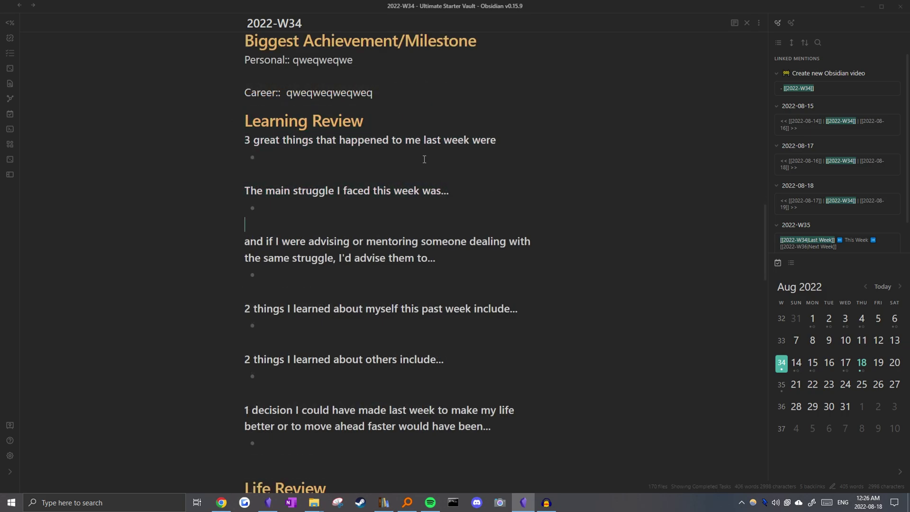
scroll(372, 157, "down", 9)
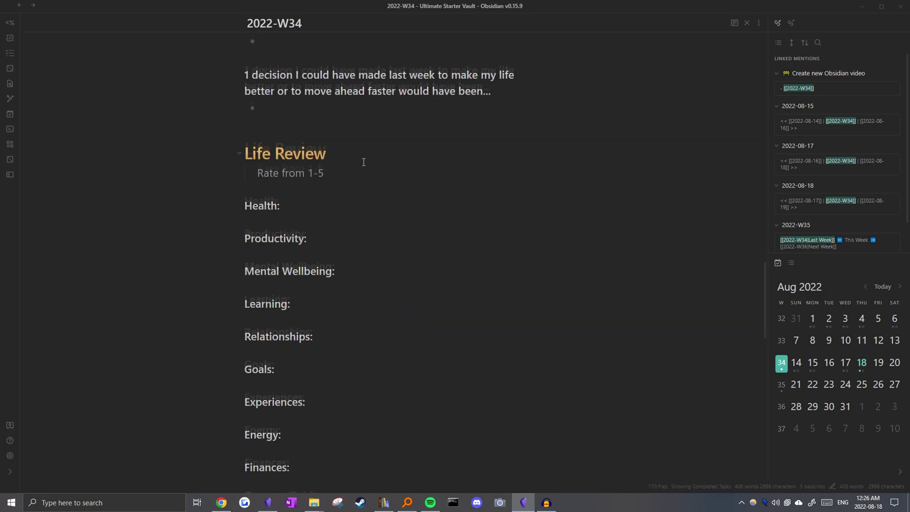
- Add a bullet reading asldkjalsdjka under Health in the Life Review
left_click(362, 165)
left_click(316, 117)
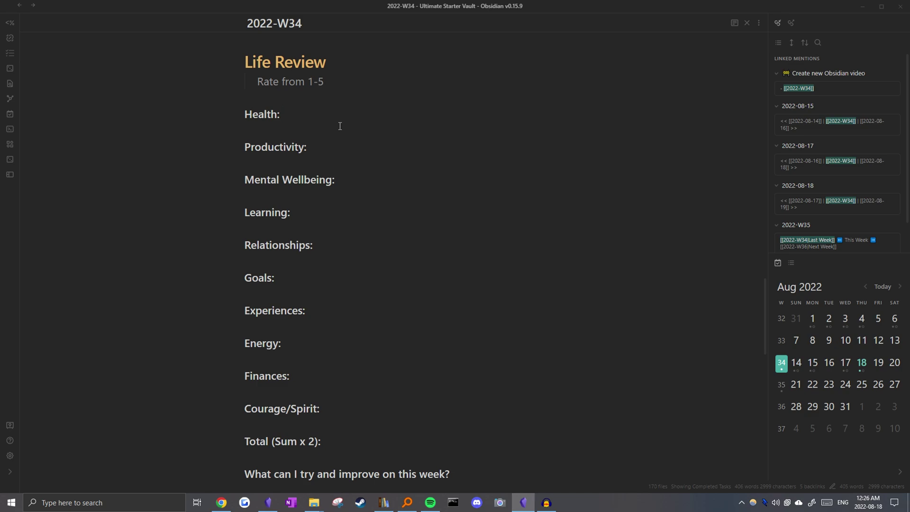
key("Return")
type("- asldkjalsdjka")
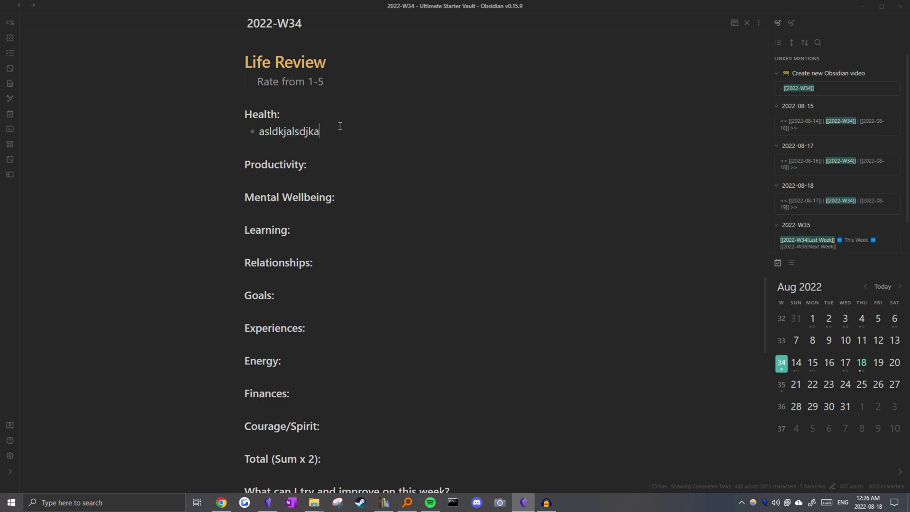
- Highlight the Life Review rating categories and start an empty bullet under "What can I try and improve on this week?"
scroll(351, 214, "down", 3)
left_click(348, 185)
left_click(369, 326)
scroll(413, 275, "down", 1)
left_click(407, 266)
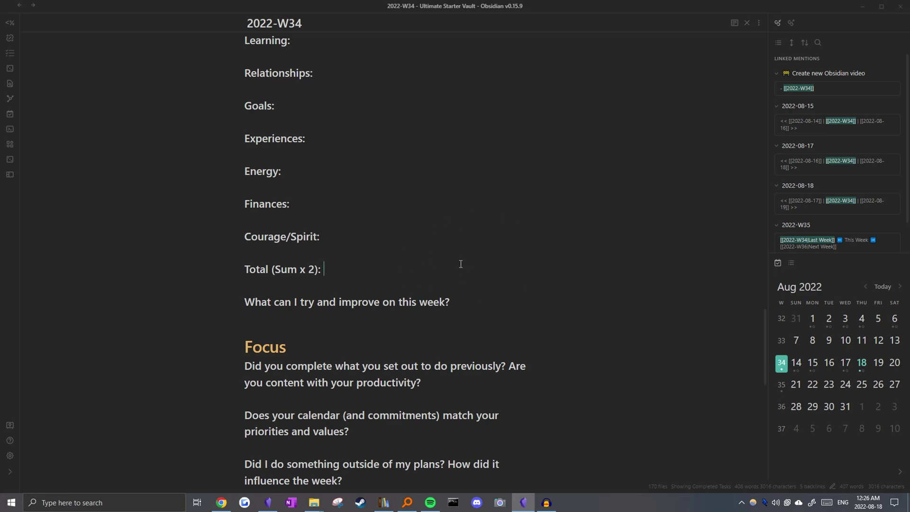
scroll(408, 304, "up", 2)
mouse_move(356, 348)
left_mouse_down()
mouse_move(316, 265)
mouse_move(246, 209)
left_mouse_up()
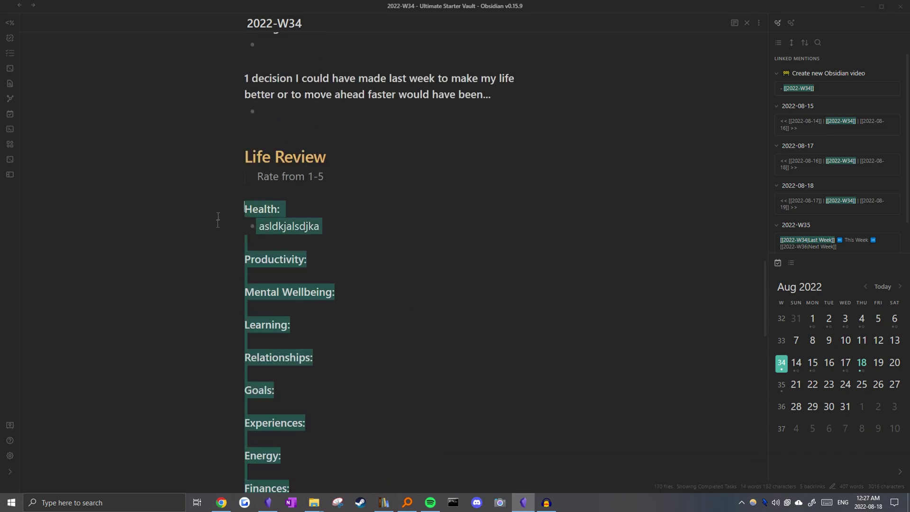
scroll(379, 246, "down", 8)
left_click(356, 231)
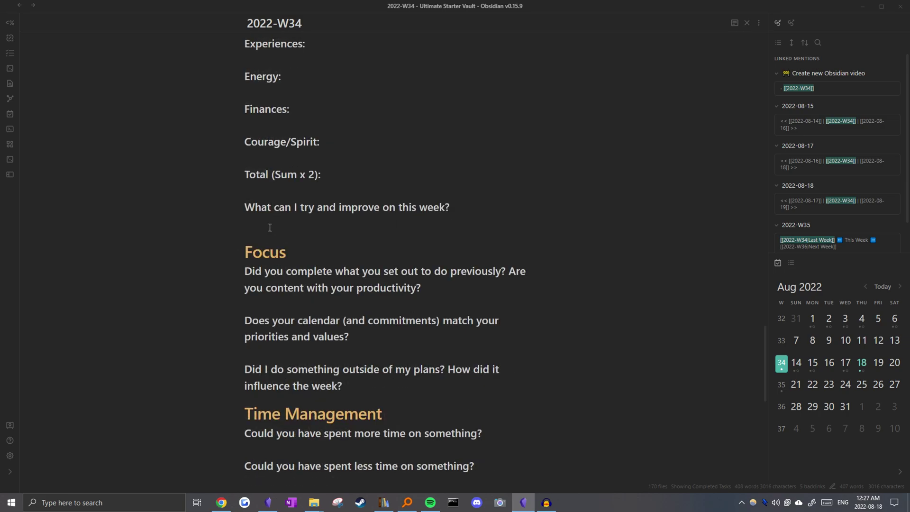
type("-")
- Examine the Focus, Time Management and Troubleshooting questions of the weekly reflection
scroll(326, 234, "down", 3)
left_click_drag(251, 147, 393, 332)
scroll(408, 282, "down", 5)
scroll(494, 319, "up", 15)
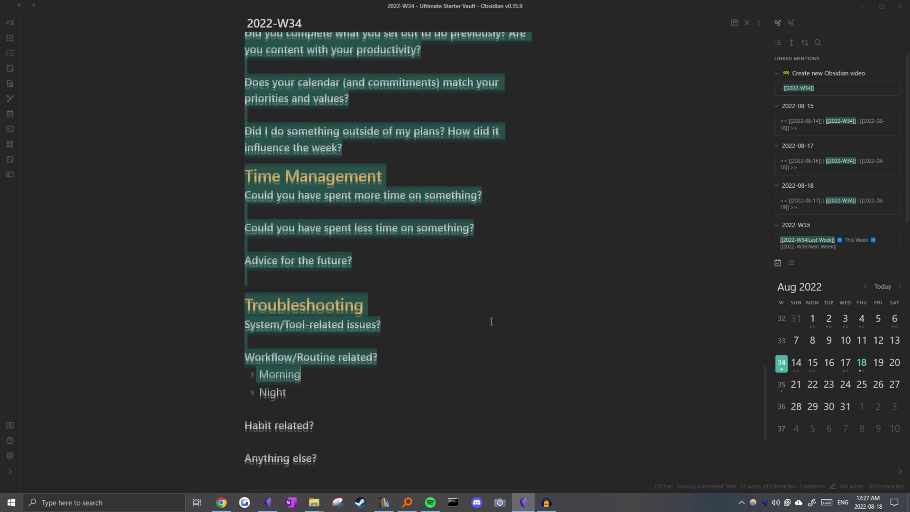
scroll(256, 319, "down", 8)
scroll(248, 419, "down", 5)
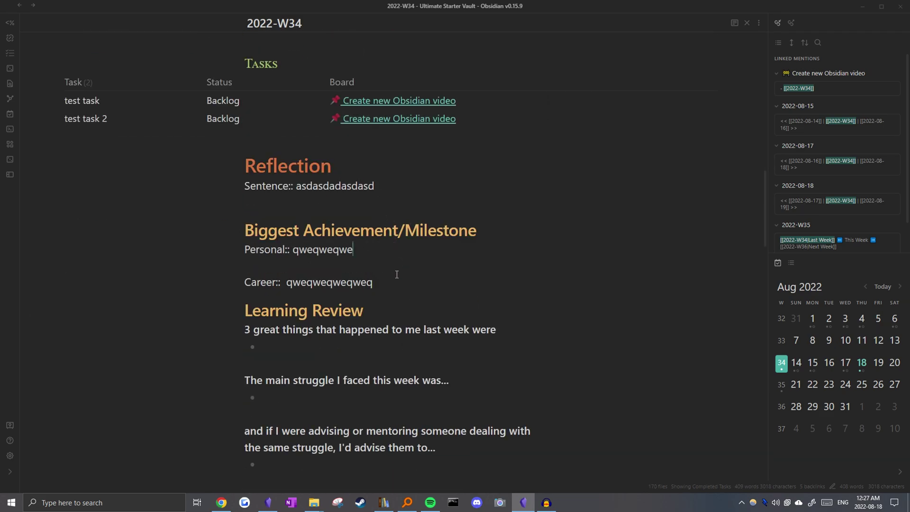
scroll(397, 274, "down", 1)
scroll(332, 261, "up", 15)
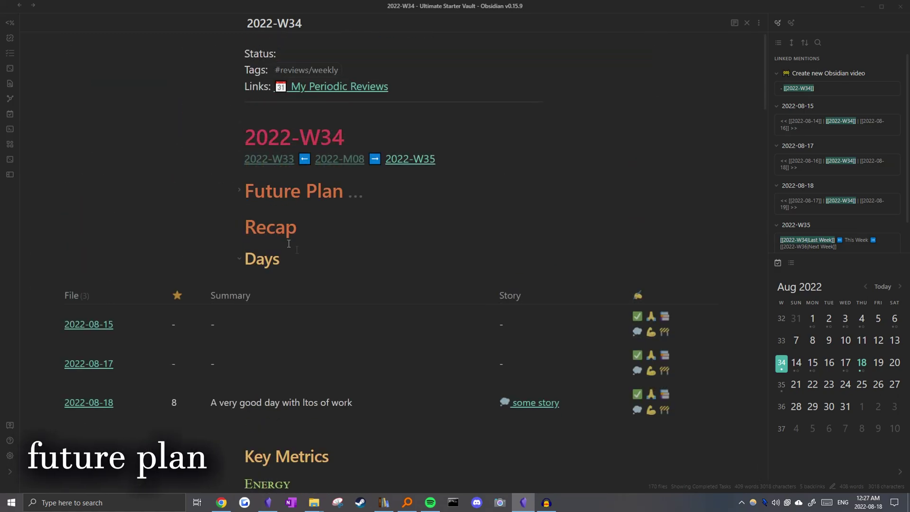
- Unfold the Future Plan section and highlight the dataview query under its Action Items heading
left_click(239, 190)
left_click_drag(369, 222, 288, 223)
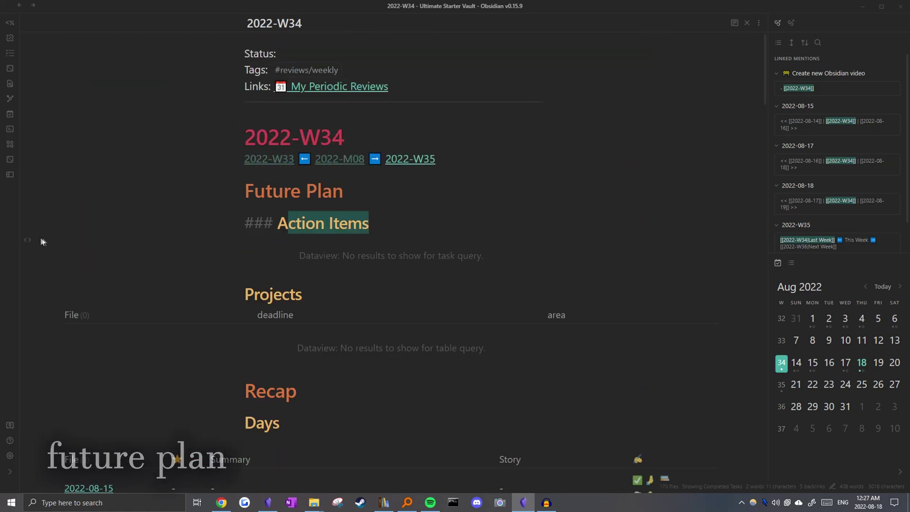
left_click(300, 253)
key("ctrl+a")
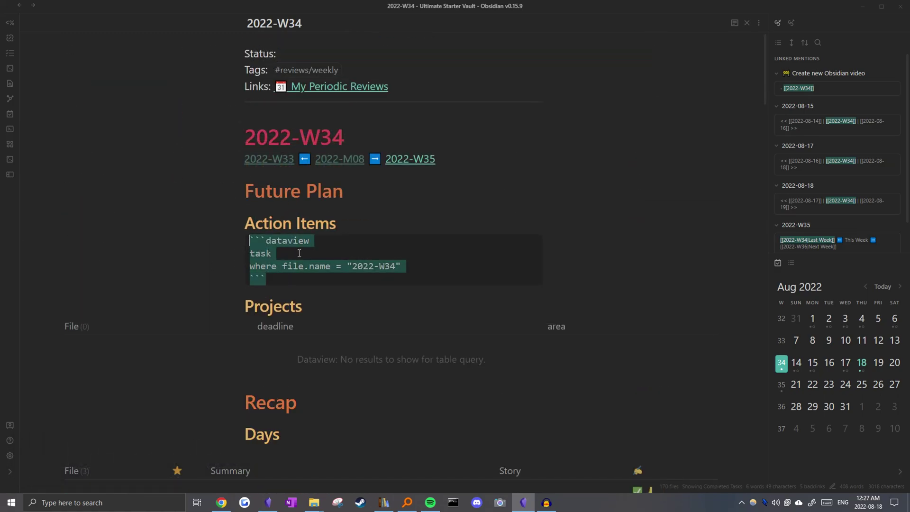
left_click(299, 253)
- Enter the task "Eat less this week" under the weekly improvement question and check Action Items in Future Plan
scroll(303, 213, "down", 15)
left_click(306, 183)
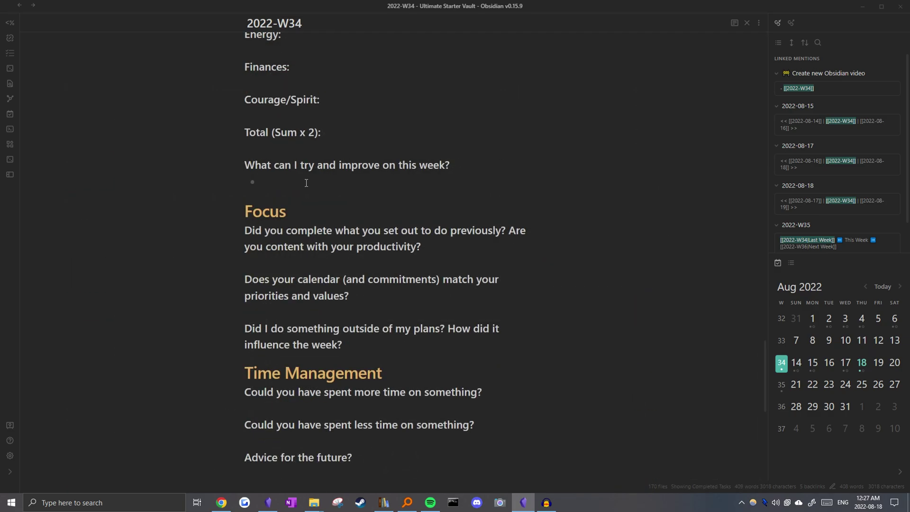
type("Eat less this week")
scroll(307, 214, "up", 20)
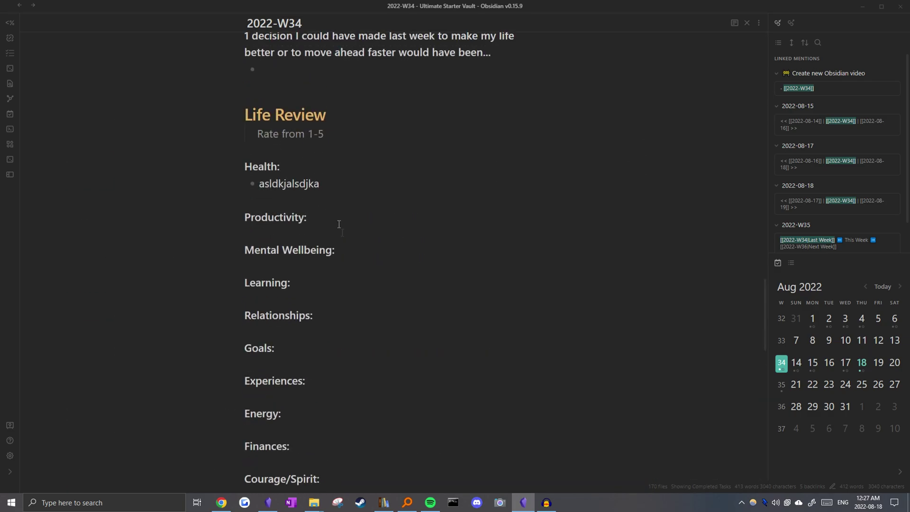
scroll(263, 224, "up", 4)
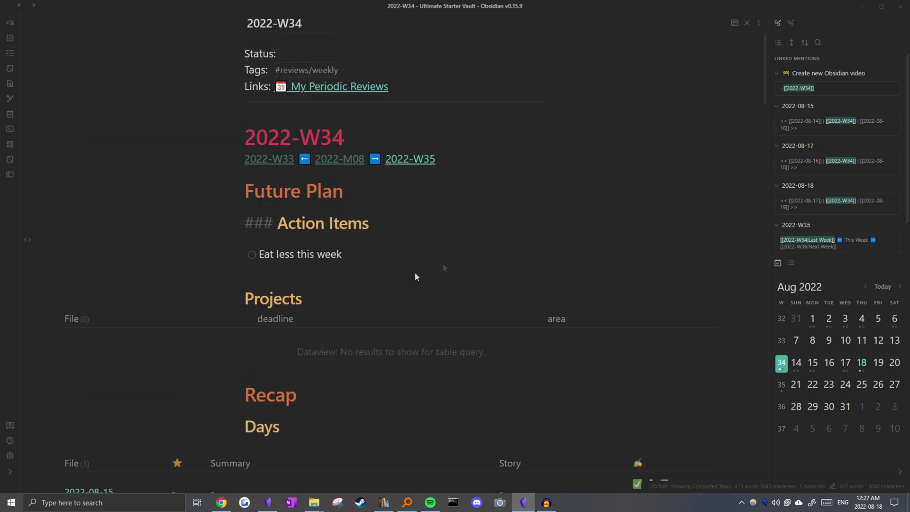
mouse_move(763, 90)
left_mouse_down()
mouse_move(764, 99)
mouse_move(764, 91)
left_mouse_up()
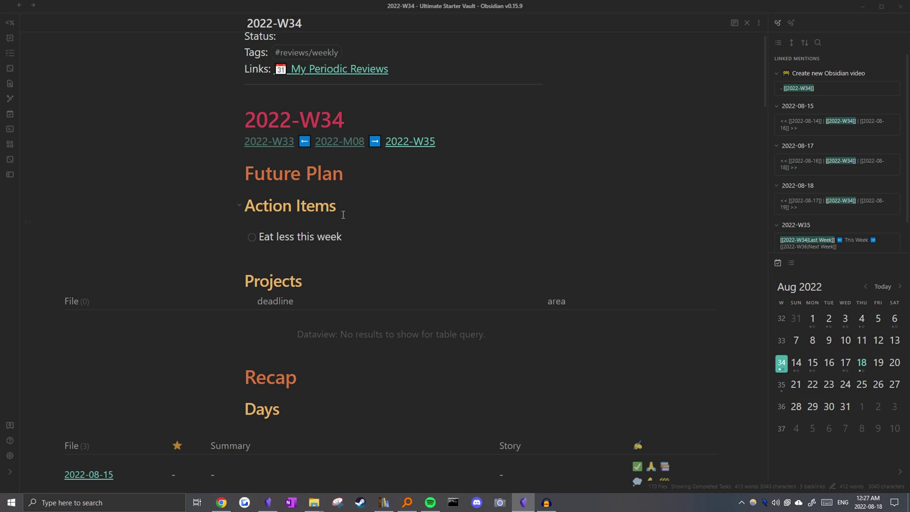
- Inspect the dataview query behind the Projects table in the Future Plan section
scroll(37, 252, "down", 1)
left_click(249, 237)
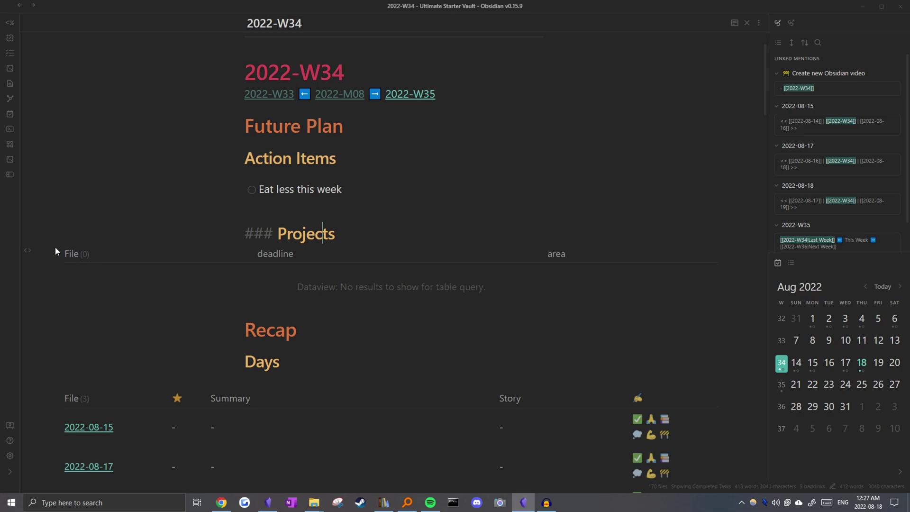
left_click(27, 250)
left_click(347, 269)
left_click(295, 323)
scroll(295, 323, "down", 6)
scroll(286, 284, "up", 7)
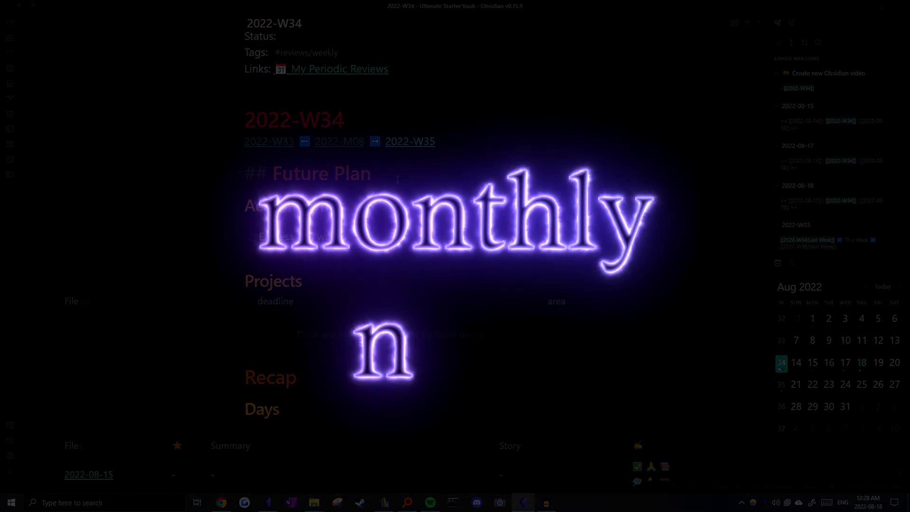
- Search the vault's notes for 2022m
key("ctrl+o")
type("2022-W34")
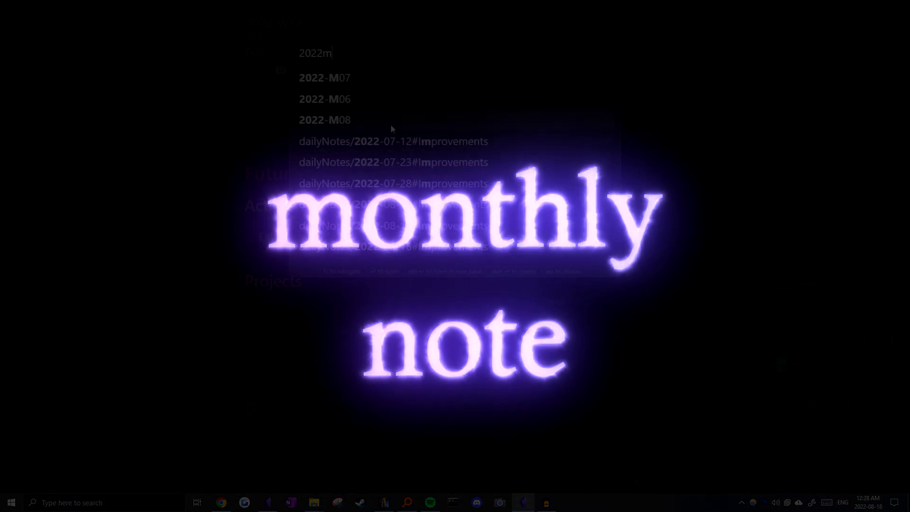
key("Return")
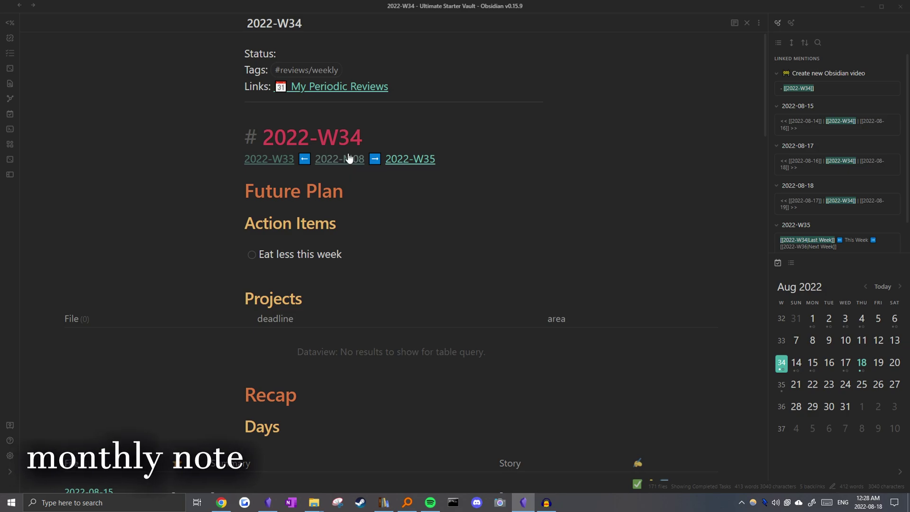
- Create the monthly note 2022-M08 with the QuickAdd Create Monthly Note command
key("ctrl+p")
type("2022")
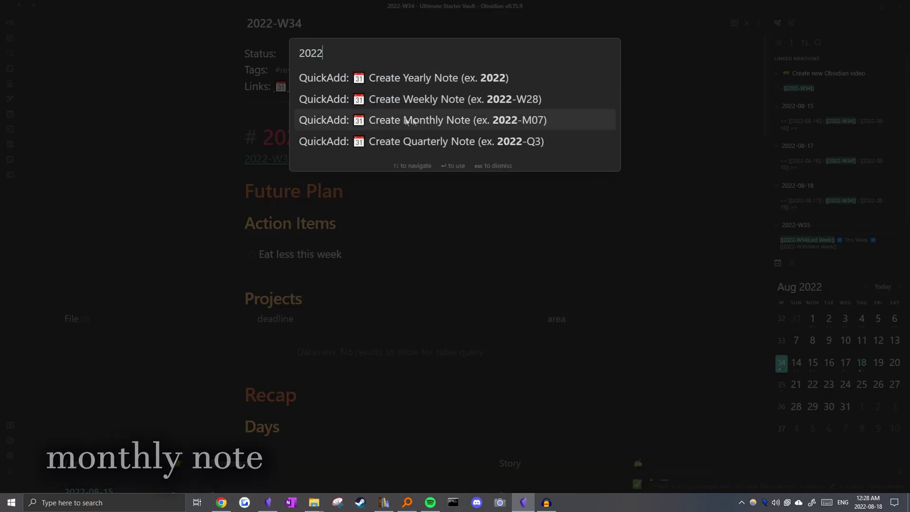
left_click(435, 122)
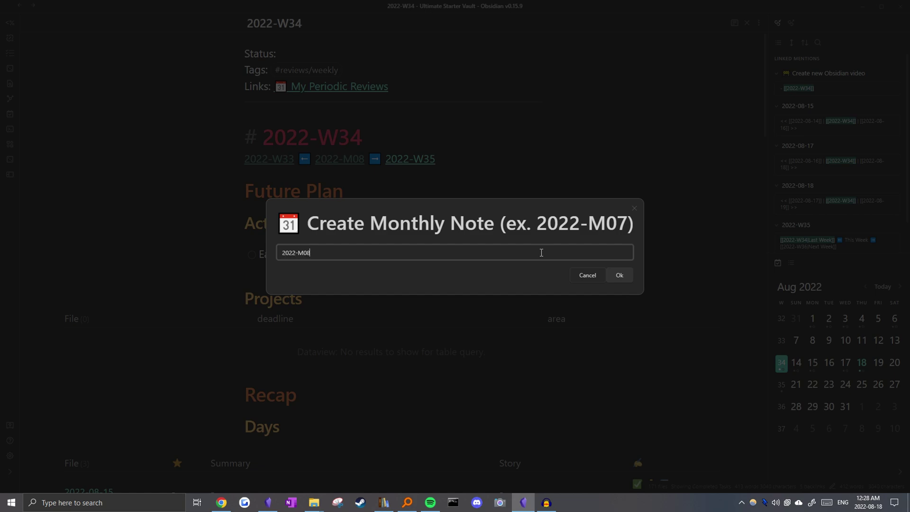
left_click(621, 275)
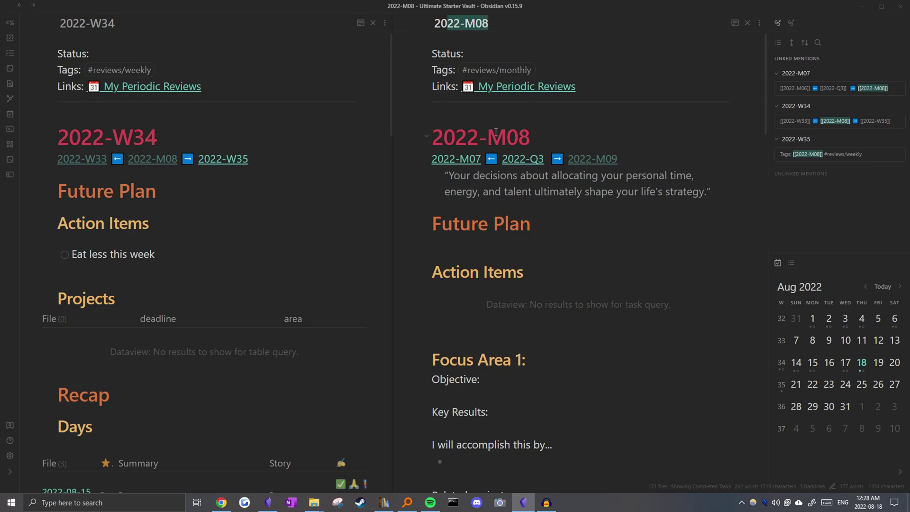
- Show the Monthly Review Template beside 2022-M08, close the 2022-W34 pane and hide the backlinks and calendar sidebar
left_click(530, 137)
scroll(499, 203, "down", 3)
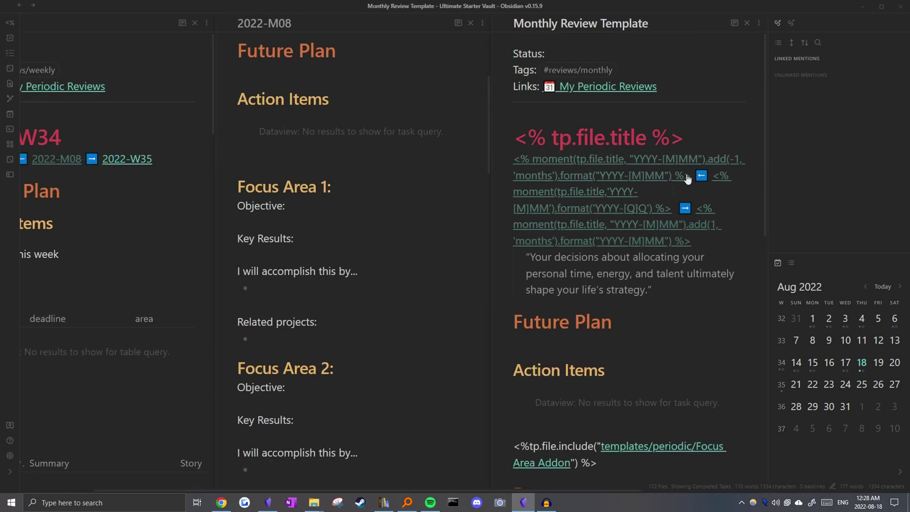
left_click(623, 147)
scroll(624, 166, "down", 1)
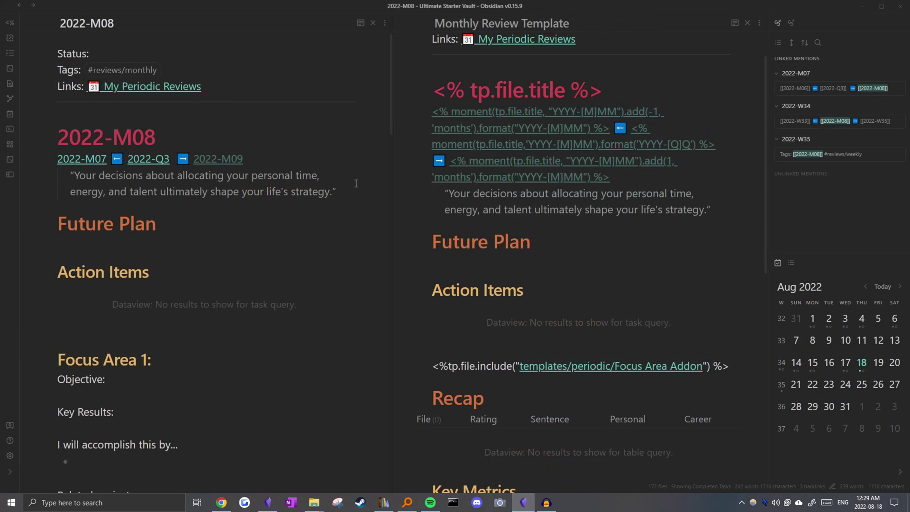
key("ctrl+shift+r")
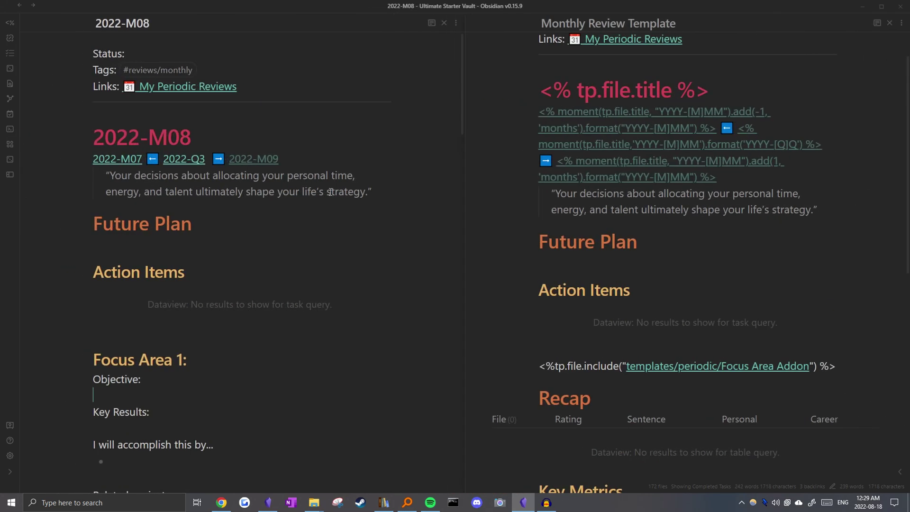
- Look over the Action Items and Focus Area 1 sections in the Future Plan of 2022-M08
scroll(331, 193, "down", 2)
left_click(127, 179)
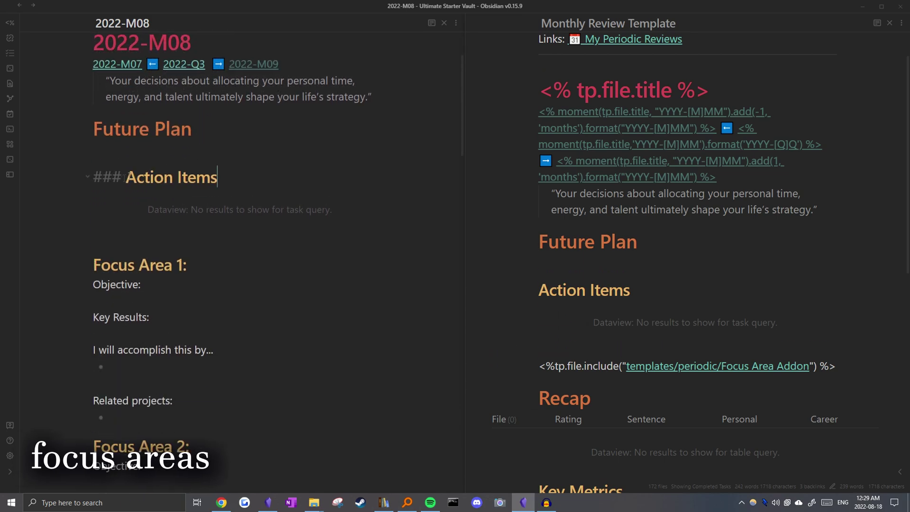
scroll(118, 190, "down", 1)
left_click(110, 208)
scroll(111, 207, "down", 1)
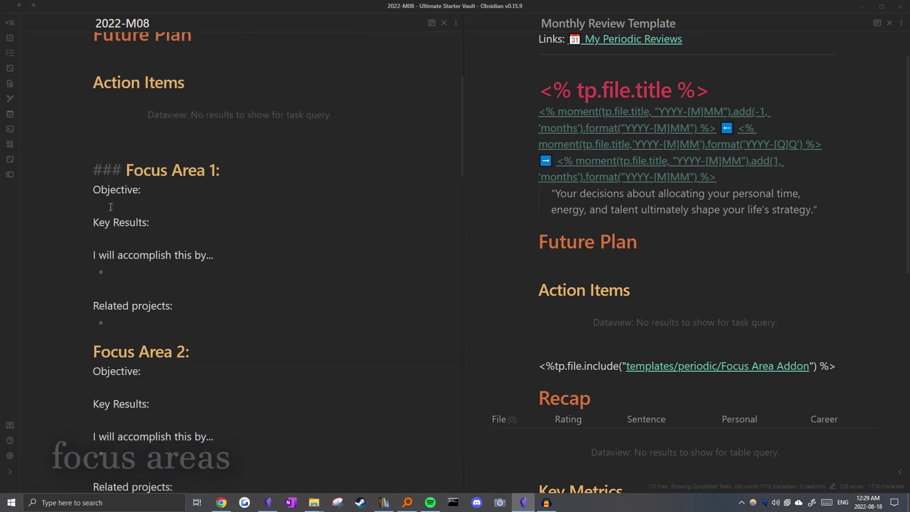
- Add an empty bullet under Key Results in Focus Area 1 of the 2022-M08 note
left_click_drag(102, 170, 273, 322)
left_click(272, 322)
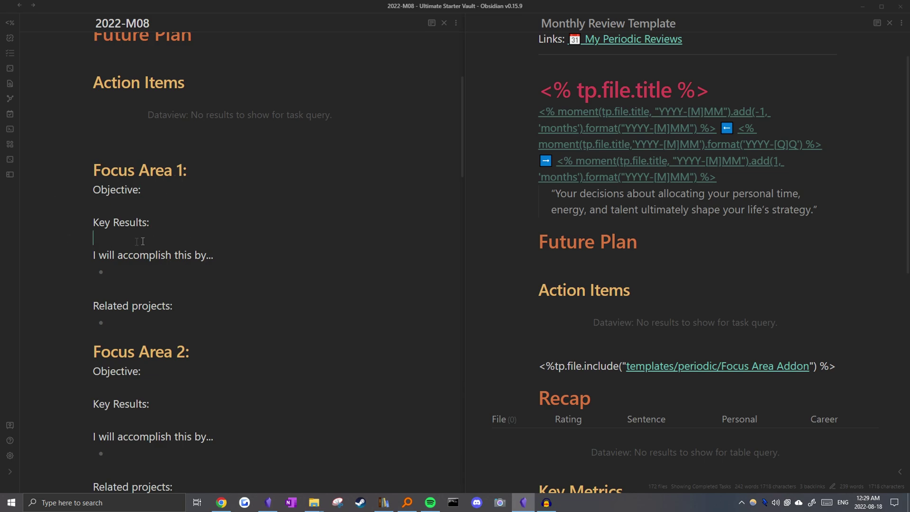
left_click(181, 227)
key("Return")
type("-")
left_click(168, 342)
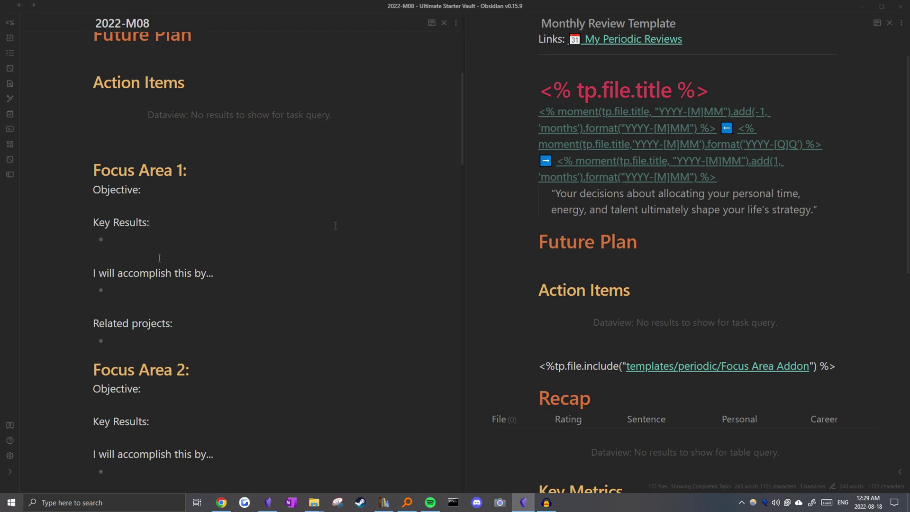
- Switch from 2022-M08 to the 2022-M07 note and examine the Focus Area 1 objective
key("ctrl+w")
scroll(332, 225, "down", 9)
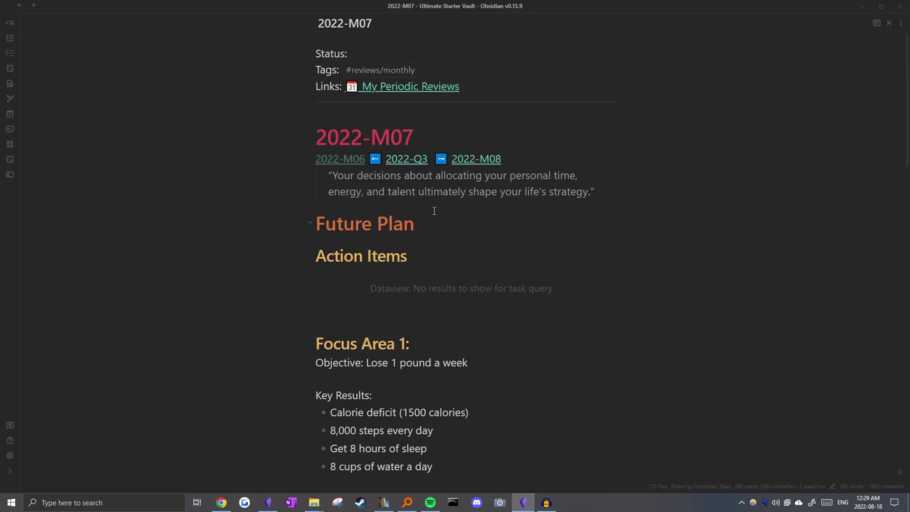
scroll(427, 214, "down", 5)
left_click_drag(328, 135, 479, 135)
left_click(319, 143)
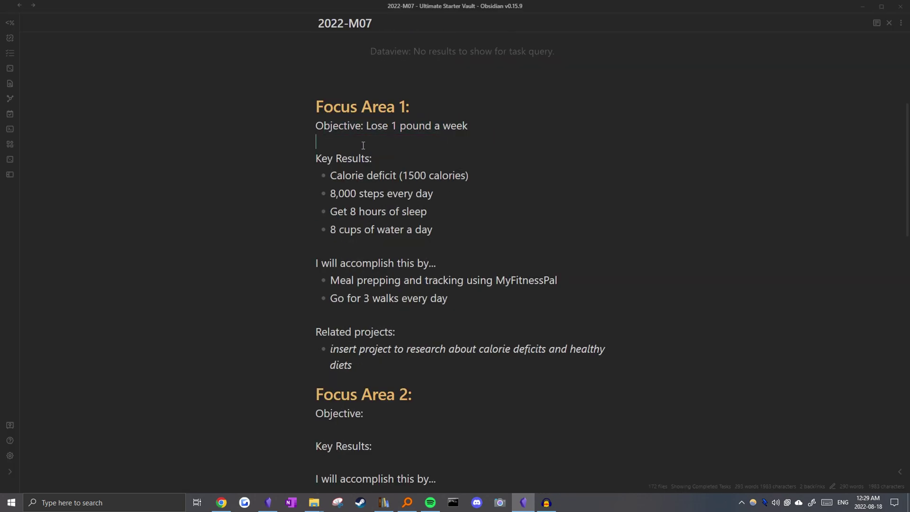
- Examine the Key Results listed under Focus Area 1 in 2022-M07, highlighting the calorie deficit, steps, sleep and water items
scroll(319, 138, "down", 1)
left_click_drag(316, 104, 433, 185)
left_click(351, 129)
left_click_drag(327, 119, 488, 202)
left_click(488, 201)
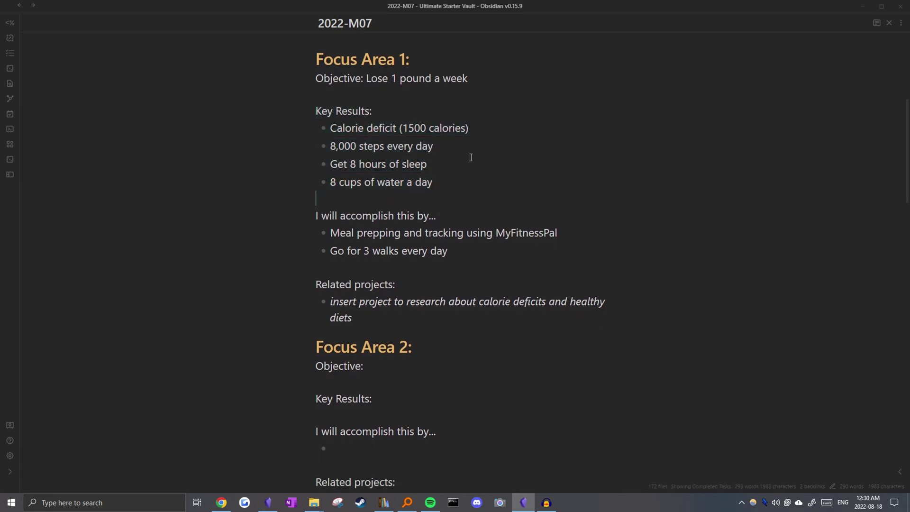
left_click_drag(491, 133, 331, 135)
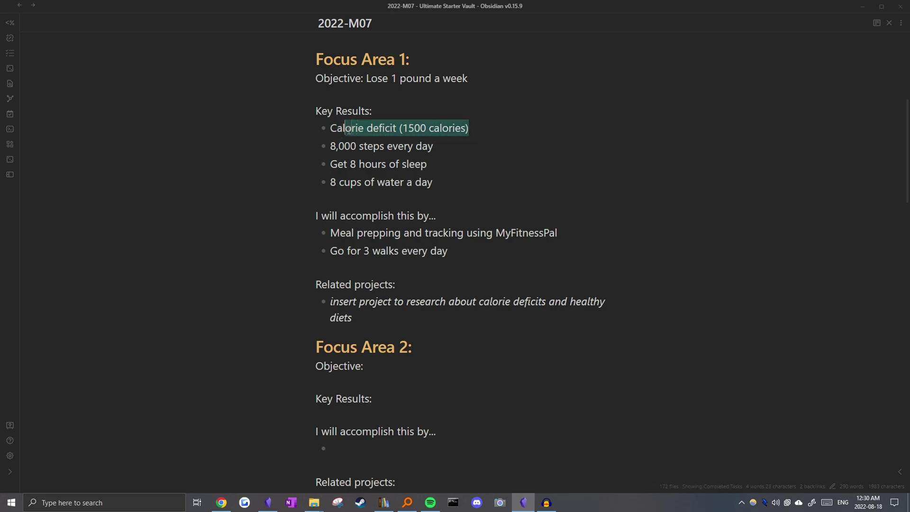
left_click_drag(458, 181, 310, 153)
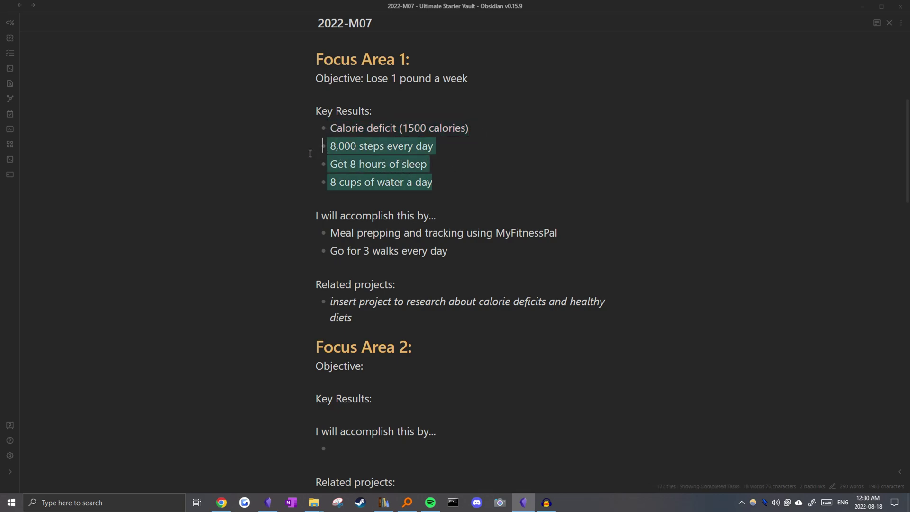
left_click(424, 190)
- Show the Monthly Review Template in a pane beside 2022-M07
scroll(424, 190, "down", 7)
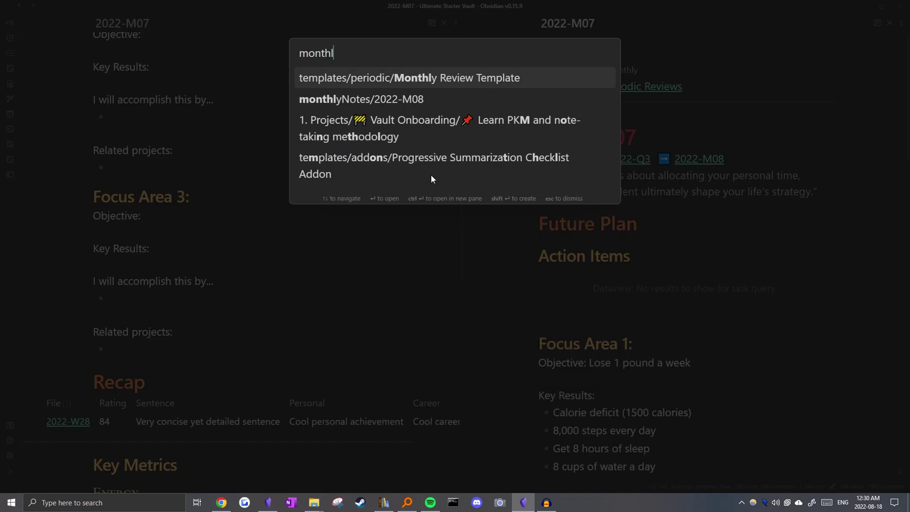
left_click(426, 82)
left_click(851, 228)
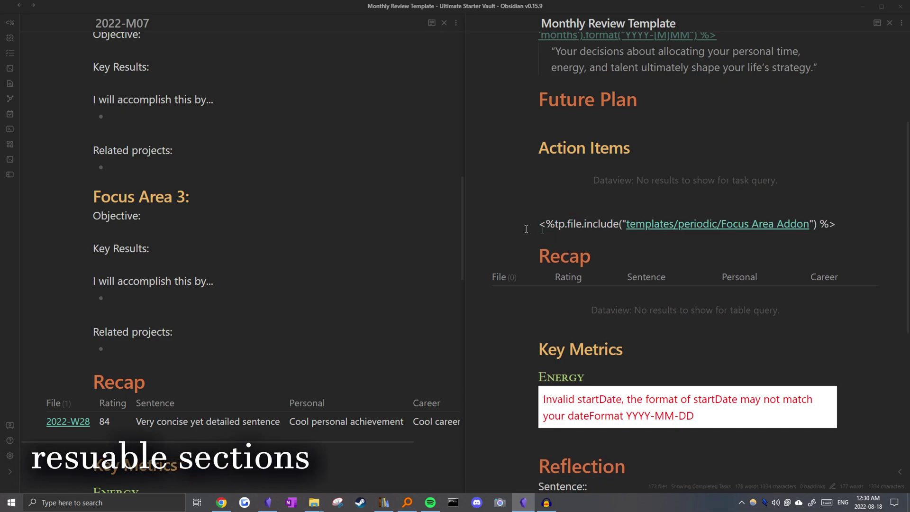
- Examine the Focus Area Addon include line in the Monthly Review Template and compare it with the focus areas in 2022-M07
triple_click(549, 225)
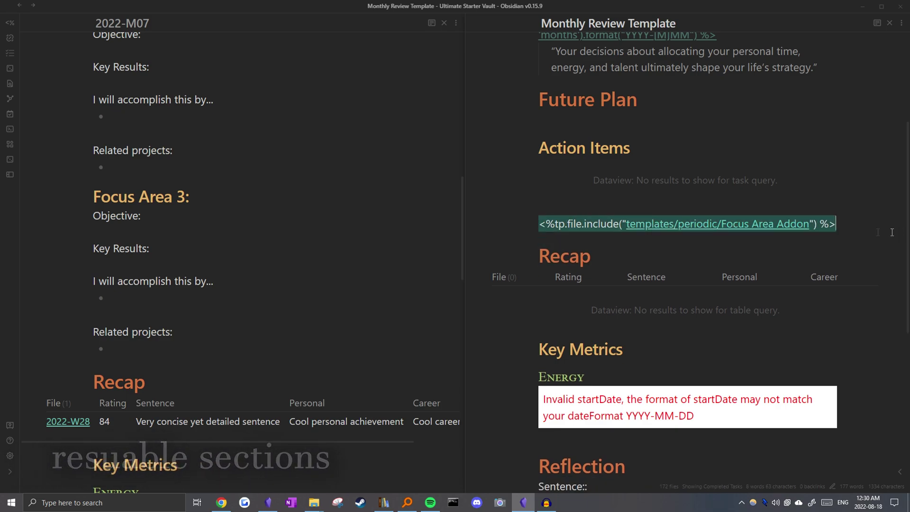
left_click(654, 225)
left_click(656, 231)
scroll(654, 214, "down", 5)
scroll(661, 213, "up", 4)
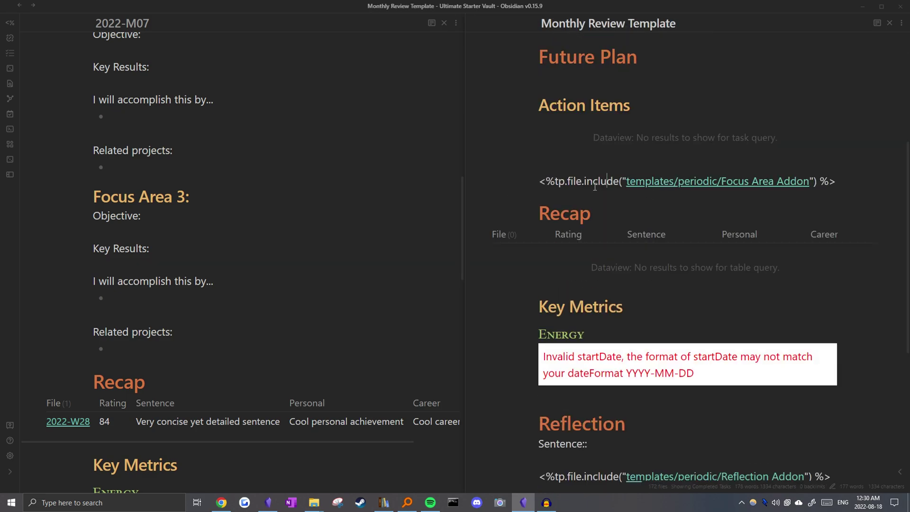
left_click_drag(595, 185, 836, 182)
scroll(159, 264, "up", 6)
left_click_drag(107, 349, 94, 481)
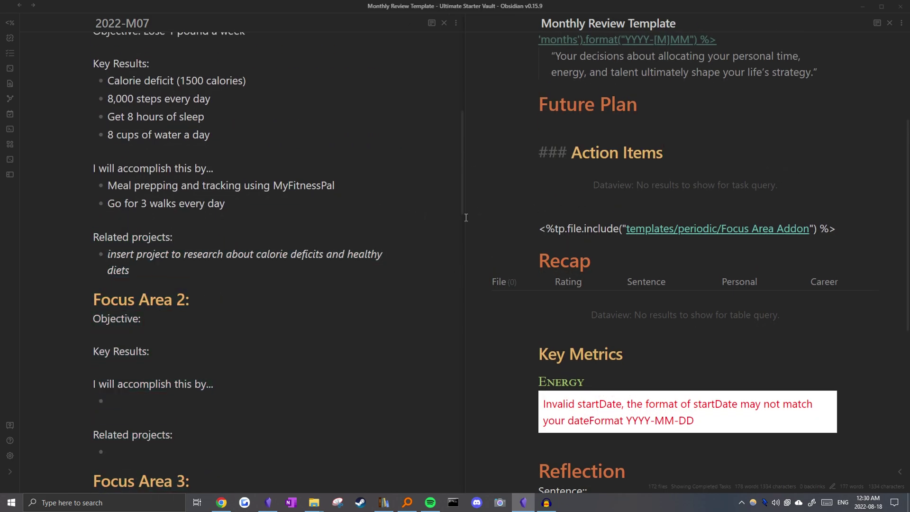
- Open the Focus Area Addon template from its link and look over its focus area sections
left_click(647, 229)
left_click(598, 217)
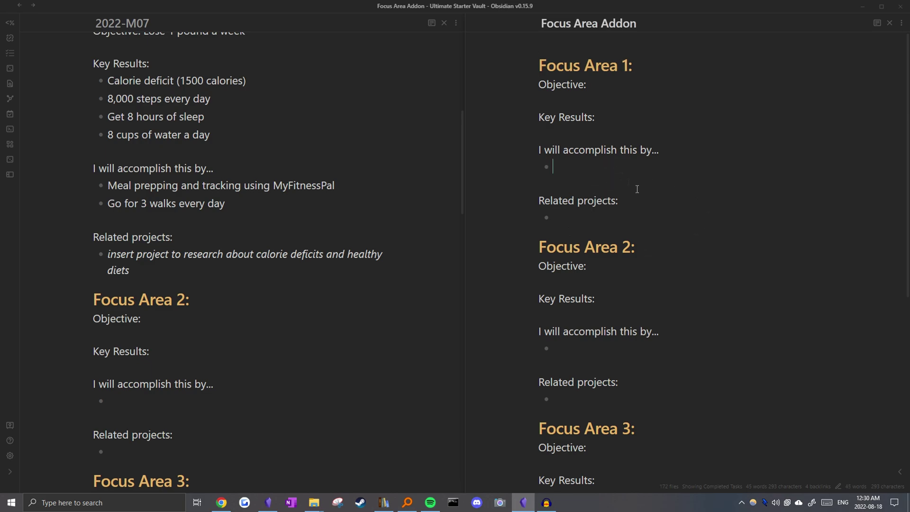
scroll(636, 197, "down", 1)
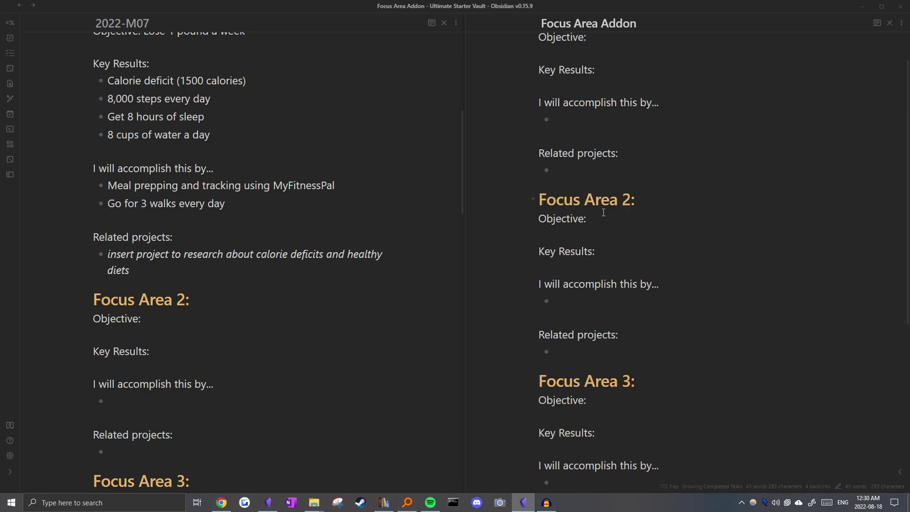
- Return to 2022-M07 alone and look over its Recap, Key Metrics and Reflection sections down to My Learnings
key("ctrl+alt+Left")
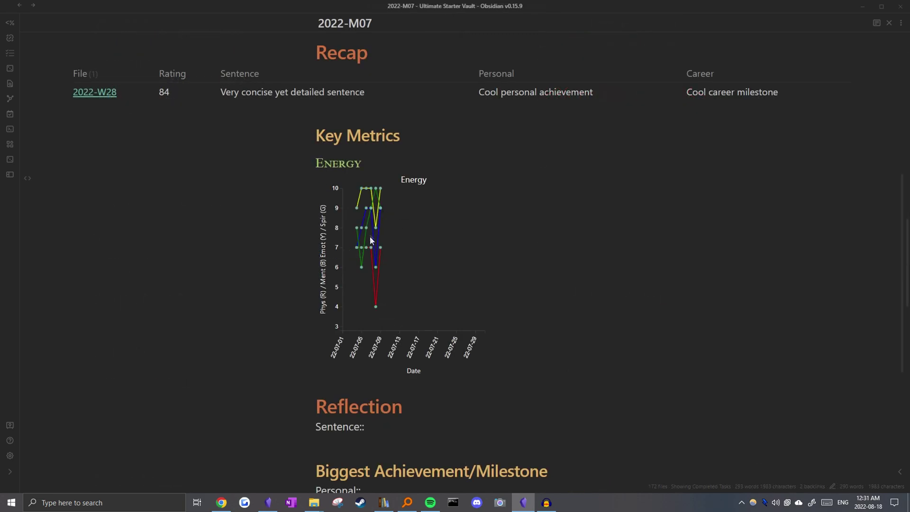
scroll(384, 221, "down", 5)
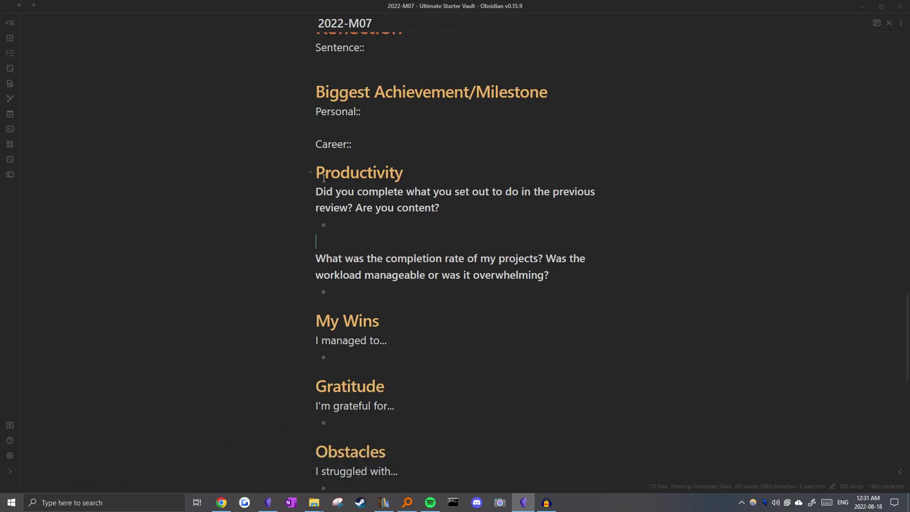
scroll(324, 178, "down", 2)
left_click_drag(315, 223, 411, 251)
left_click(357, 237)
scroll(357, 237, "down", 1)
left_click(356, 242)
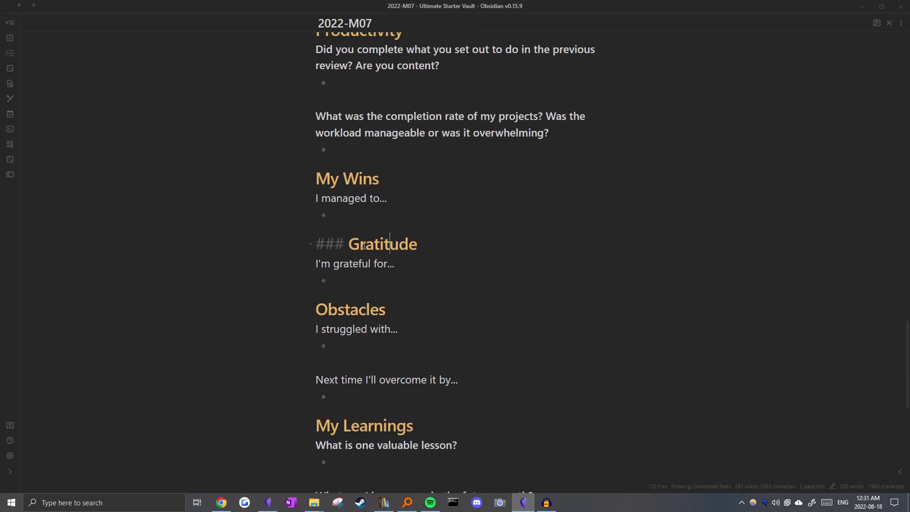
scroll(360, 247, "down", 1)
left_click(362, 262)
scroll(367, 279, "down", 1)
scroll(367, 279, "down", 1)
left_click(367, 280)
scroll(375, 273, "down", 4)
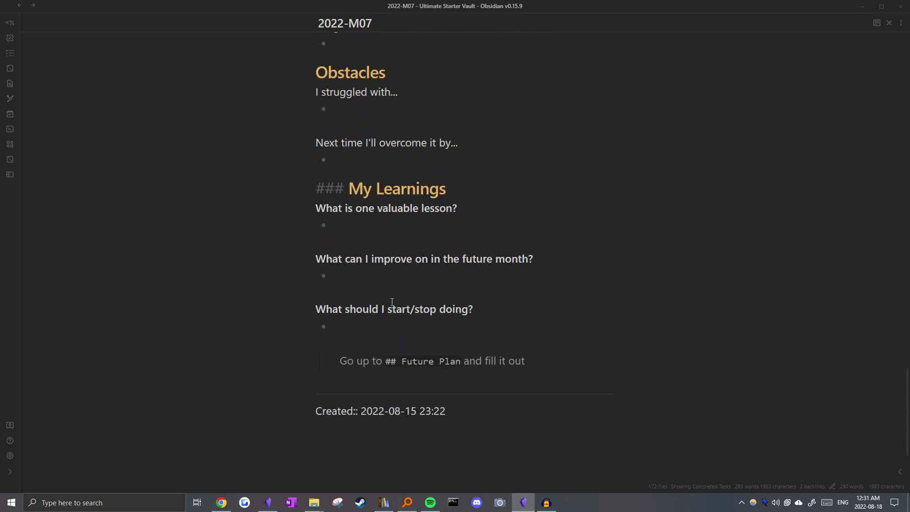
- Examine the My Learnings questions in 2022-M07, then review the preceding reflection prompts once more
left_click(381, 266)
left_click_drag(410, 237, 238, 95)
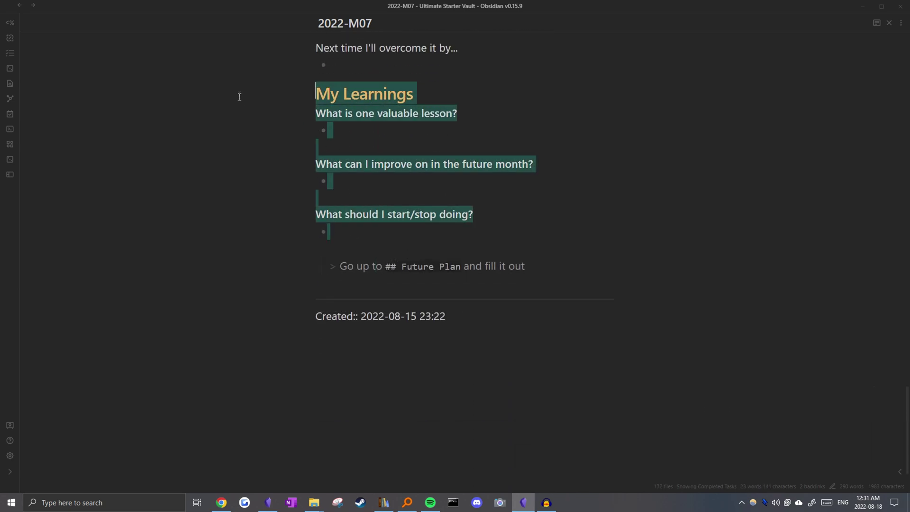
left_click(406, 153)
left_click_drag(361, 234, 315, 130)
left_click(315, 130)
scroll(356, 137, "up", 6)
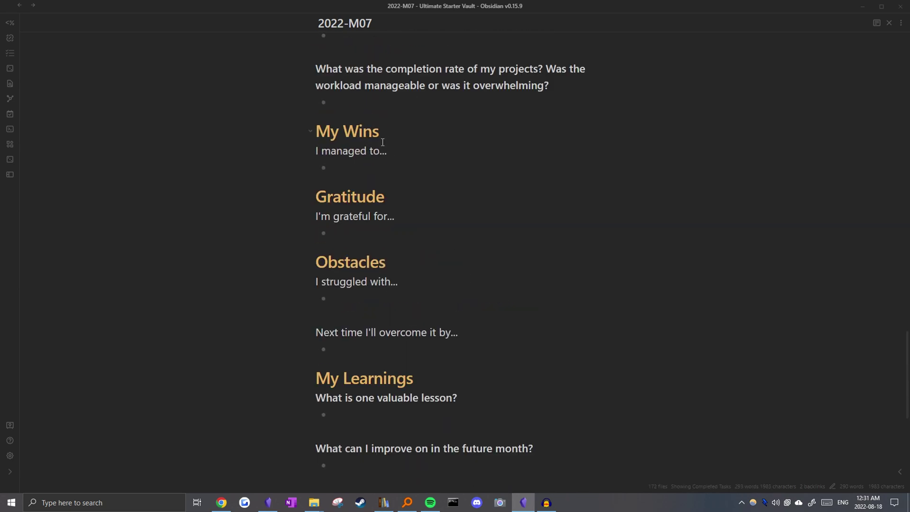
scroll(455, 279, "up", 2)
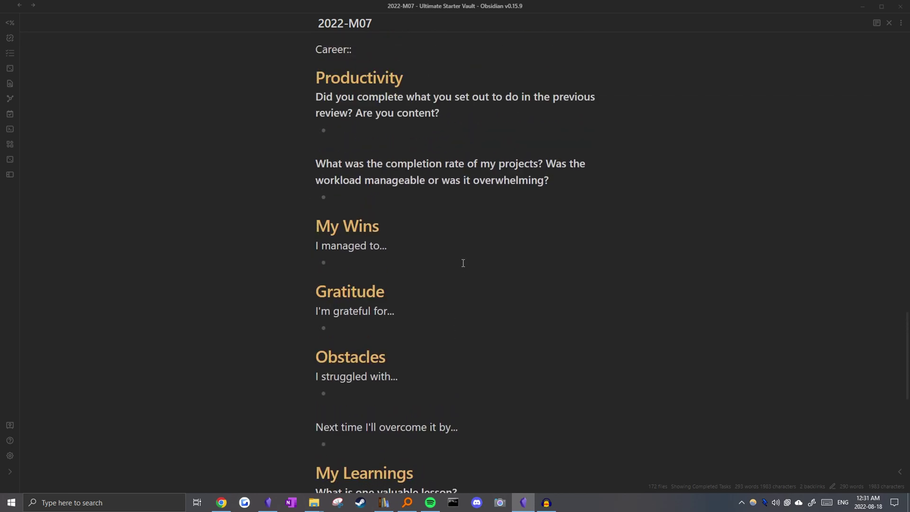
scroll(465, 260, "up", 5)
scroll(465, 259, "down", 4)
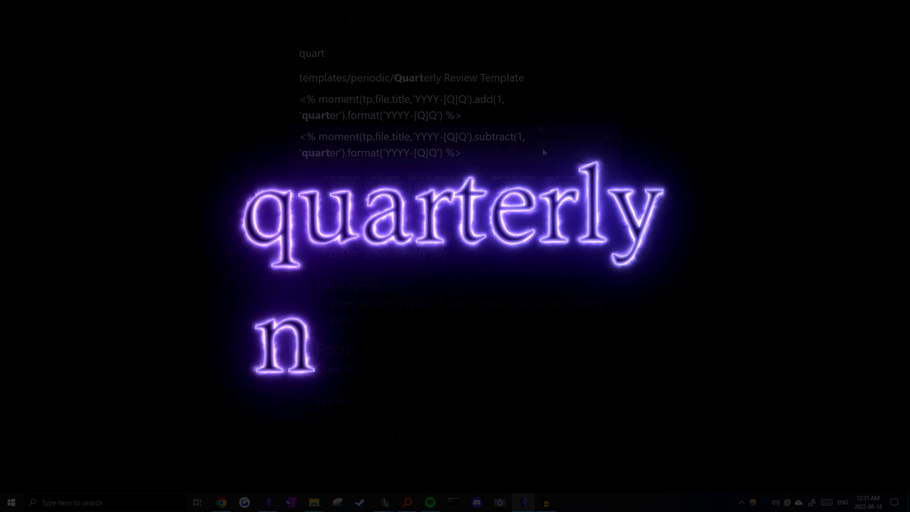
- Open the Quarterly Review Template and look over its sections and the previous and next quarter links
key("Return")
scroll(494, 203, "down", 8)
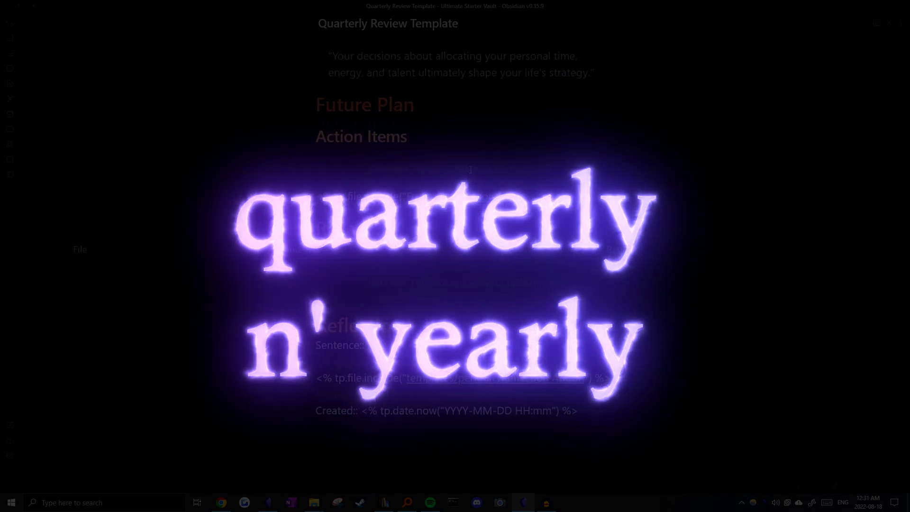
scroll(493, 204, "up", 5)
scroll(493, 204, "up", 3)
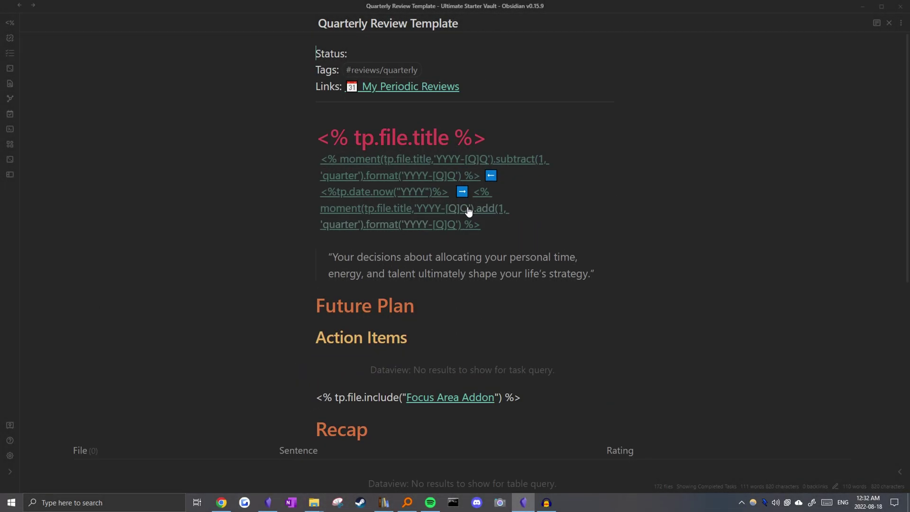
left_click(496, 162)
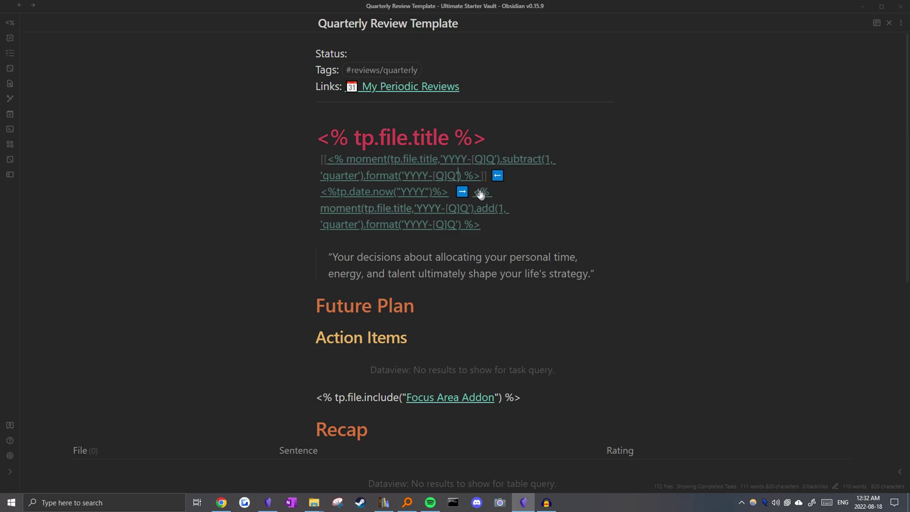
- Open the yearly note 2022 and examine its New Years Resolution section and the remaining sections through My Learnings
key("ctrl+o")
type("2022")
left_click(393, 75)
scroll(433, 153, "down", 3)
scroll(433, 152, "down", 4)
scroll(434, 154, "up", 2)
left_click_drag(404, 327, 265, 176)
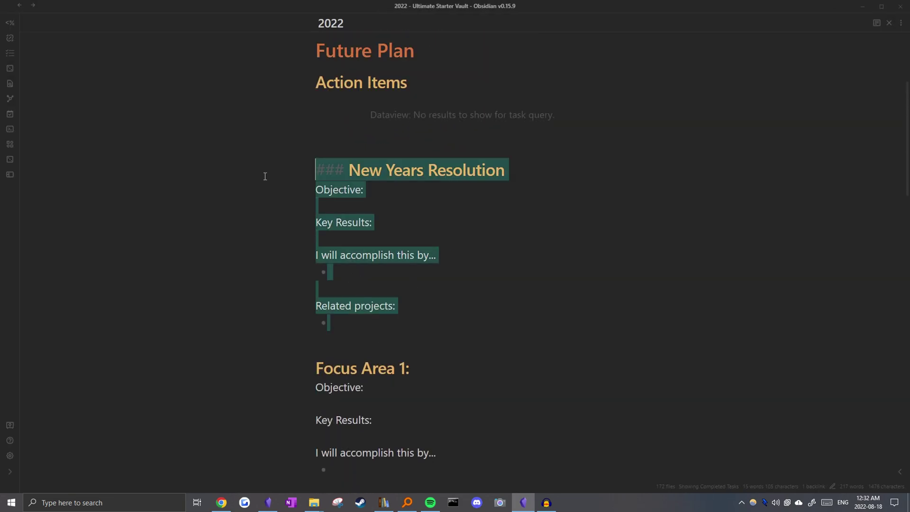
left_click(402, 205)
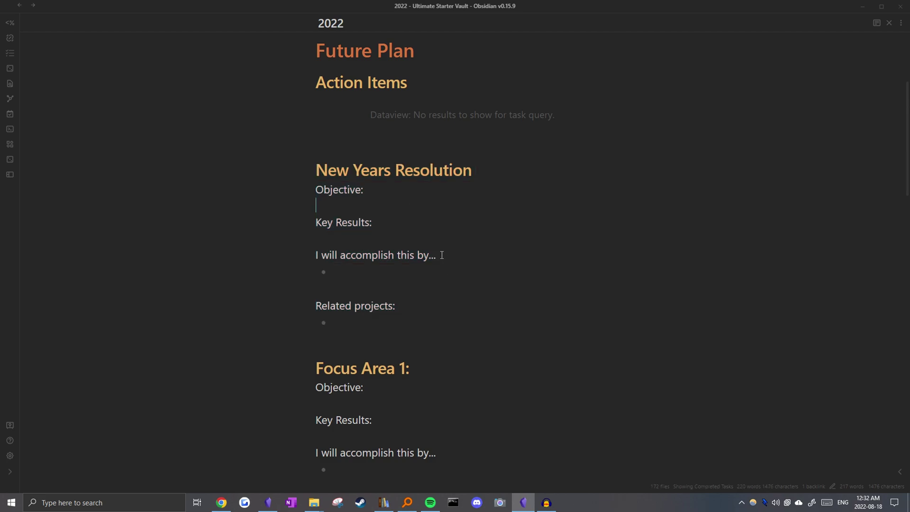
scroll(459, 222, "down", 10)
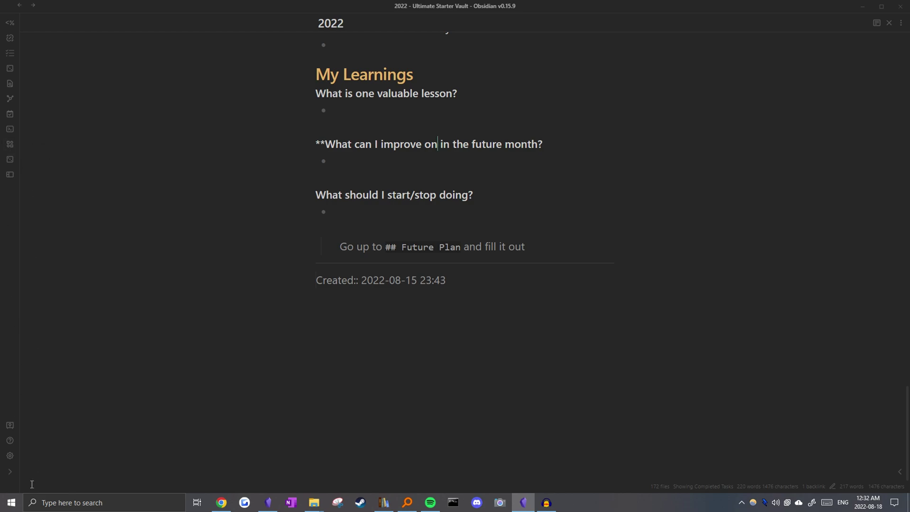
- Reveal the file explorer and look through the review templates in the templates/periodic folder
mouse_move(3, 38)
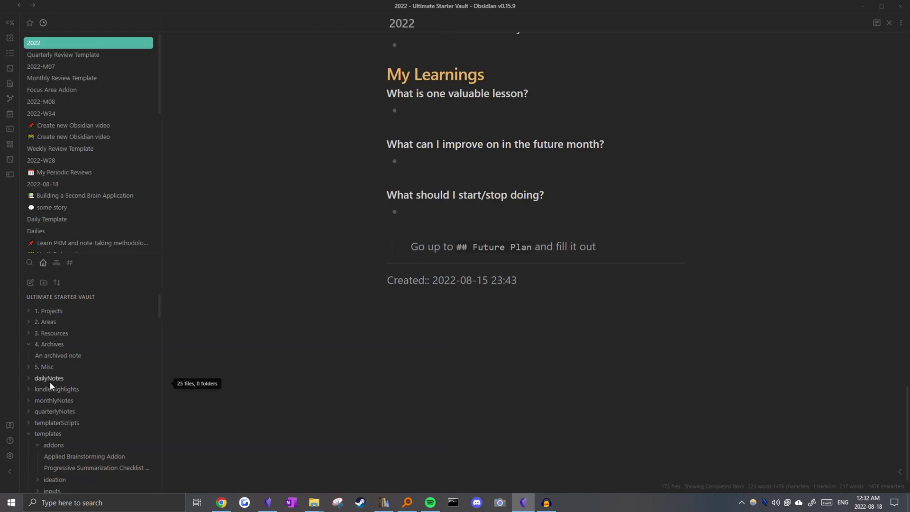
scroll(50, 384, "down", 1)
scroll(64, 380, "down", 5)
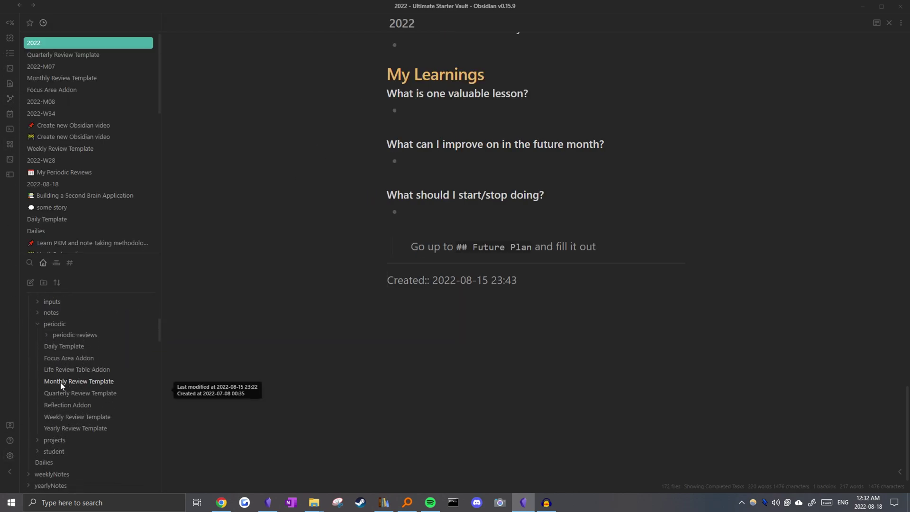
scroll(47, 361, "up", 3)
- Open the Calendar plugin settings and review the Weekly Note Settings
key("ctrl+comma")
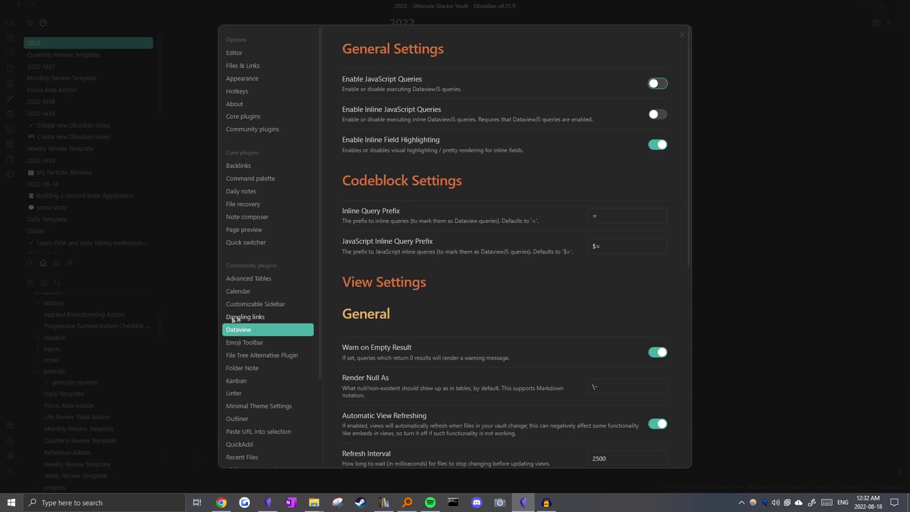
left_click(255, 288)
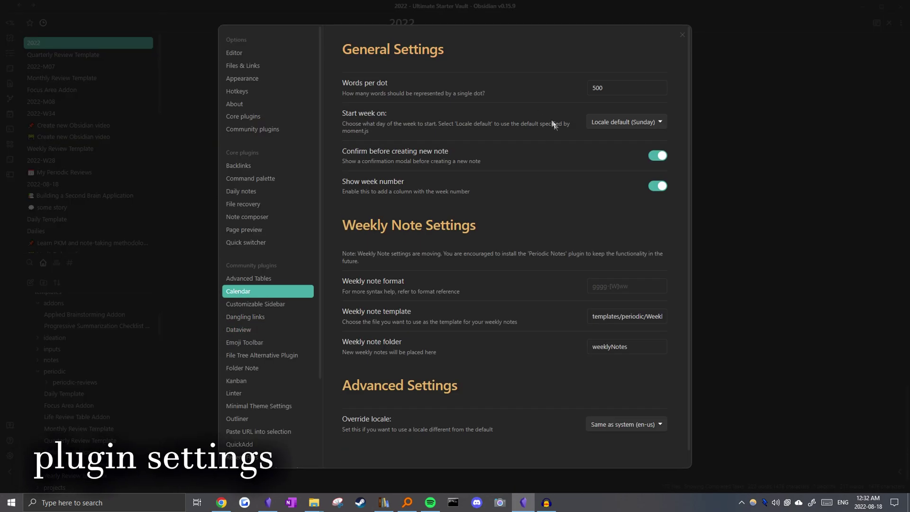
scroll(569, 153, "down", 1)
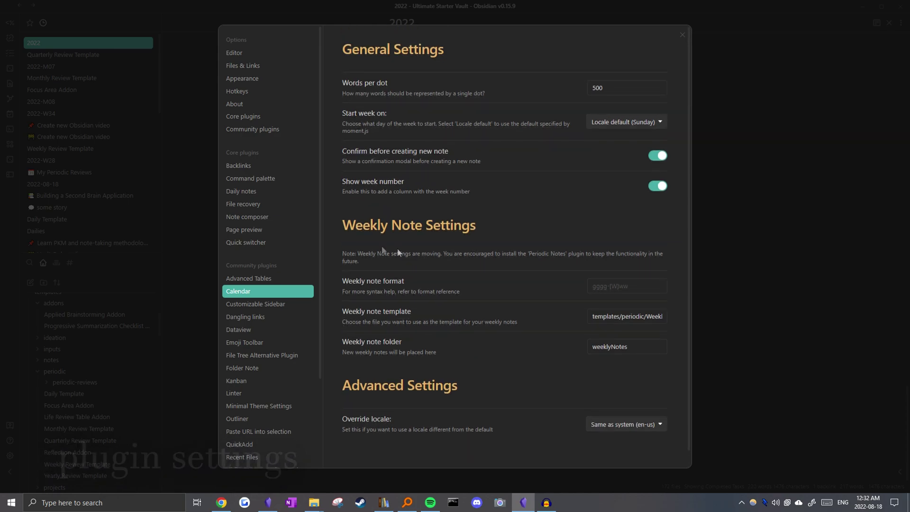
- Open the QuickAdd settings and show the configuration of the Create Weekly Note choice
scroll(252, 346, "down", 3)
left_click(251, 335)
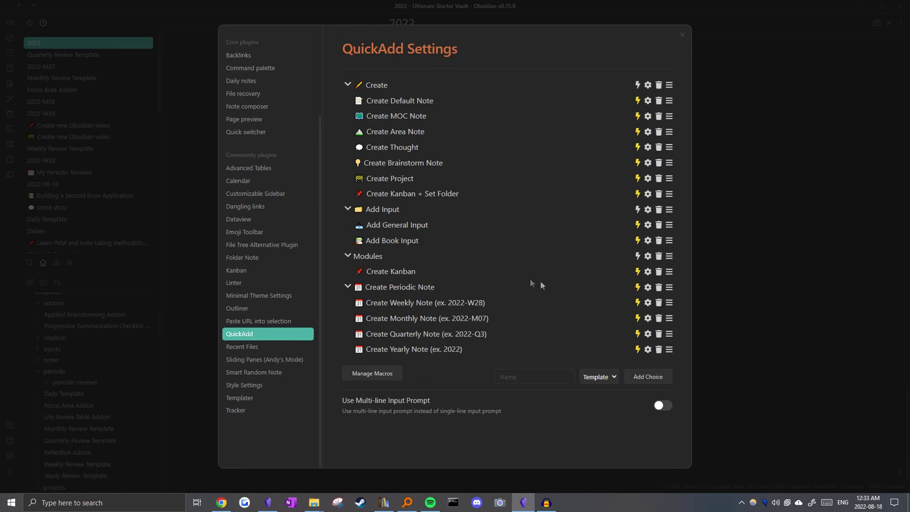
left_click(648, 302)
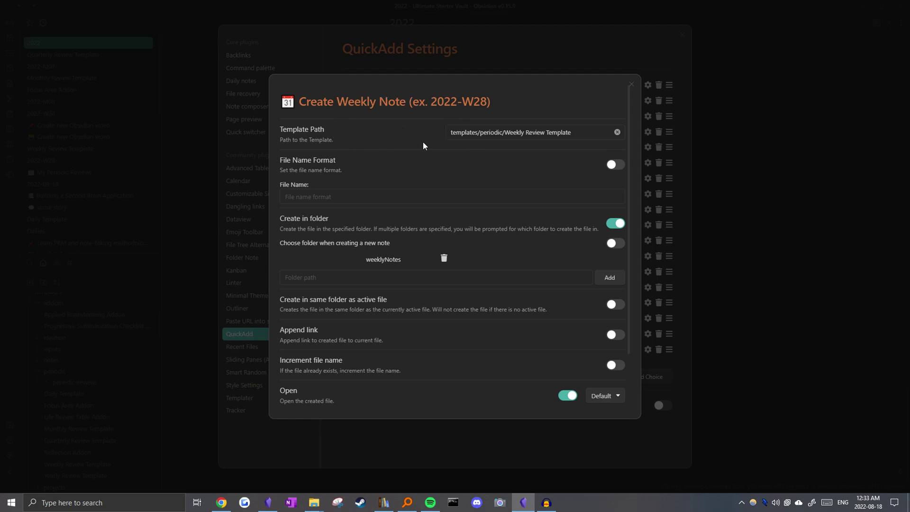
- Review the Create Weekly Note choice's template path, folder and opening options, then close the settings
triple_click(478, 137)
left_click(453, 168)
scroll(521, 166, "down", 2)
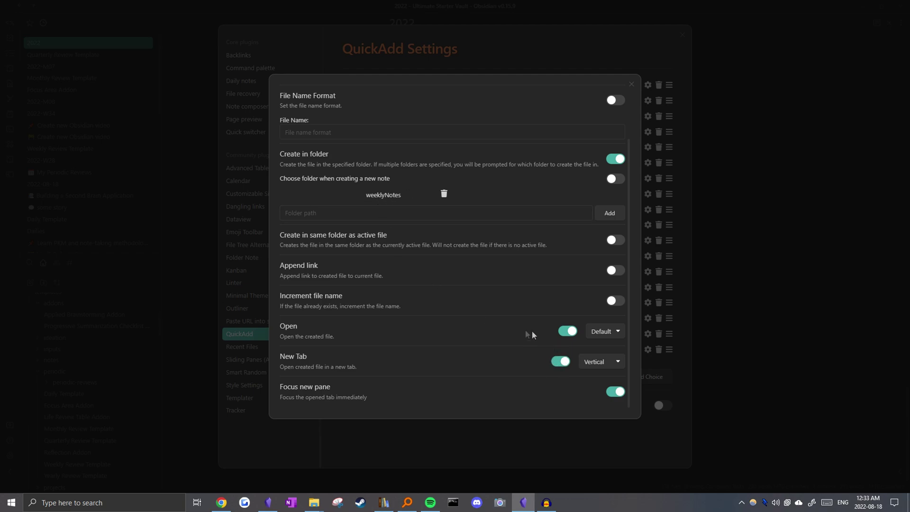
key("Escape")
key("Escape")
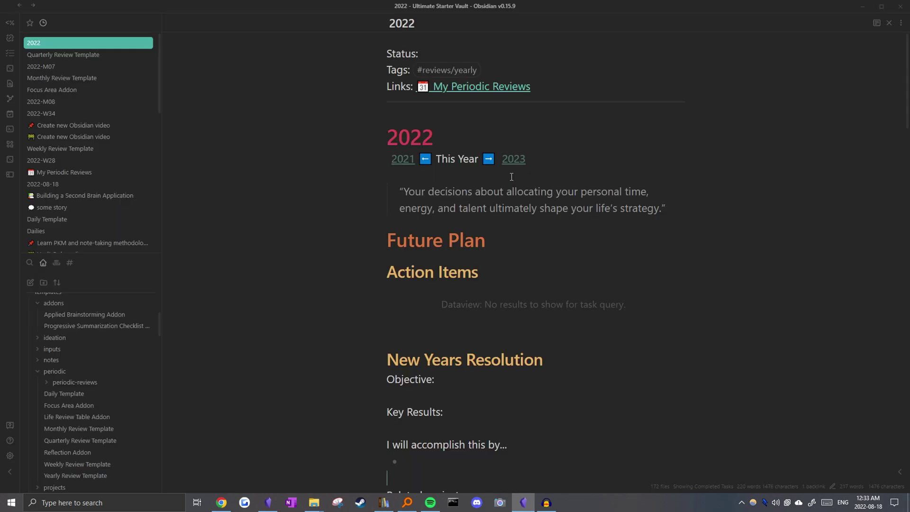
- Compare the 2022 note's title with the tp.file.title heading in the Quarterly Review Template and look through the template's sections
left_click_drag(512, 136, 220, 182)
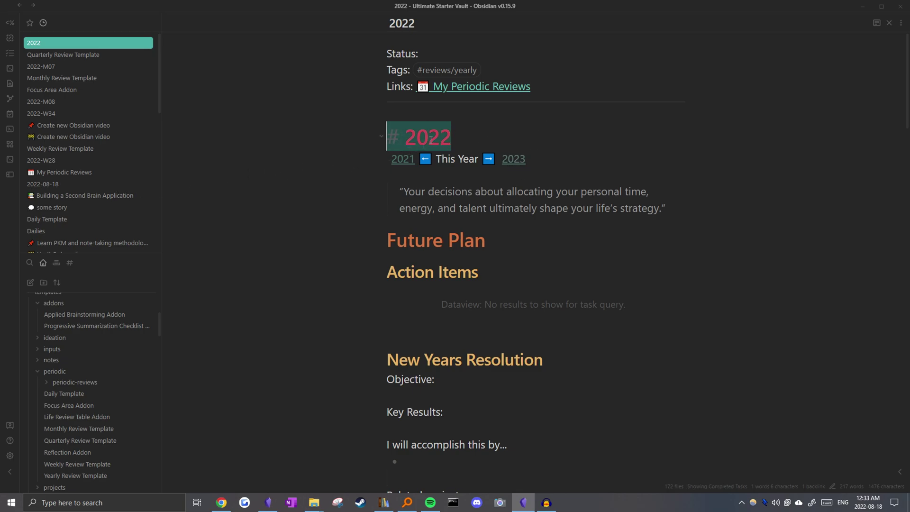
left_click(472, 139)
key("ctrl+alt+Left")
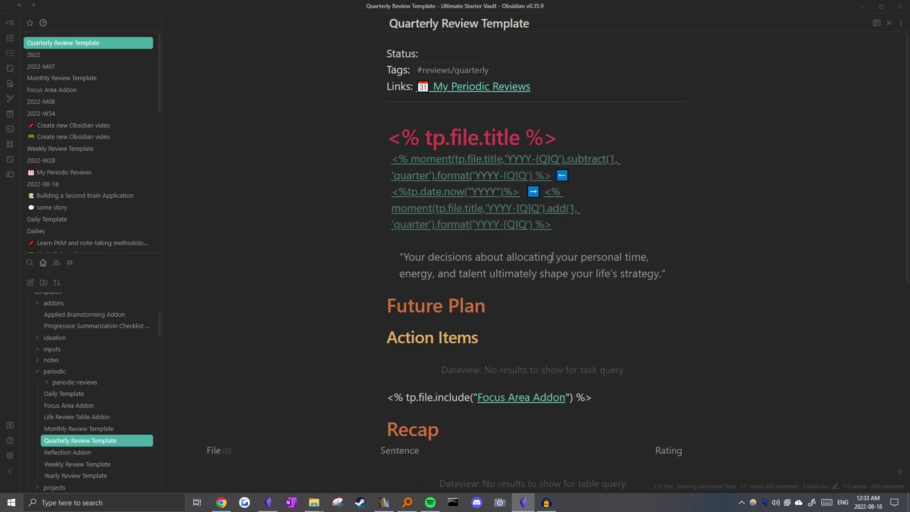
left_click(433, 137)
left_click_drag(436, 138, 642, 142)
left_click(574, 151)
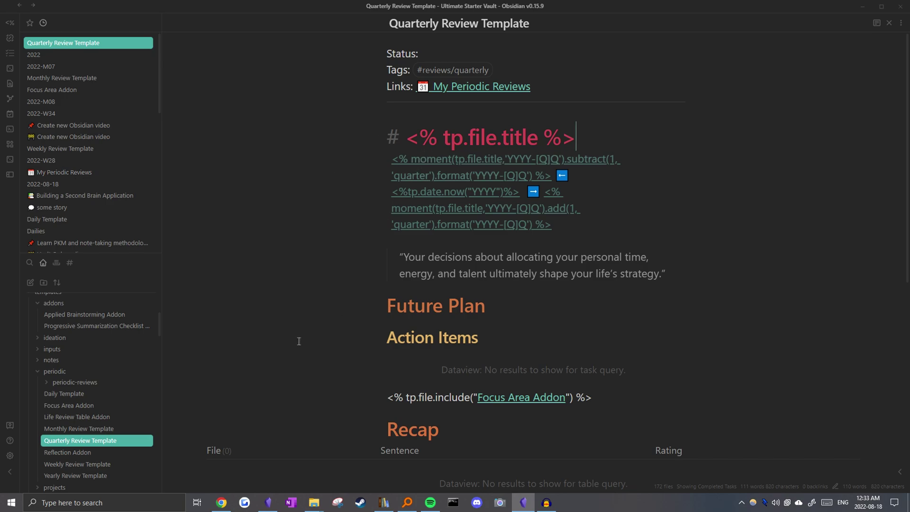
scroll(411, 174, "down", 5)
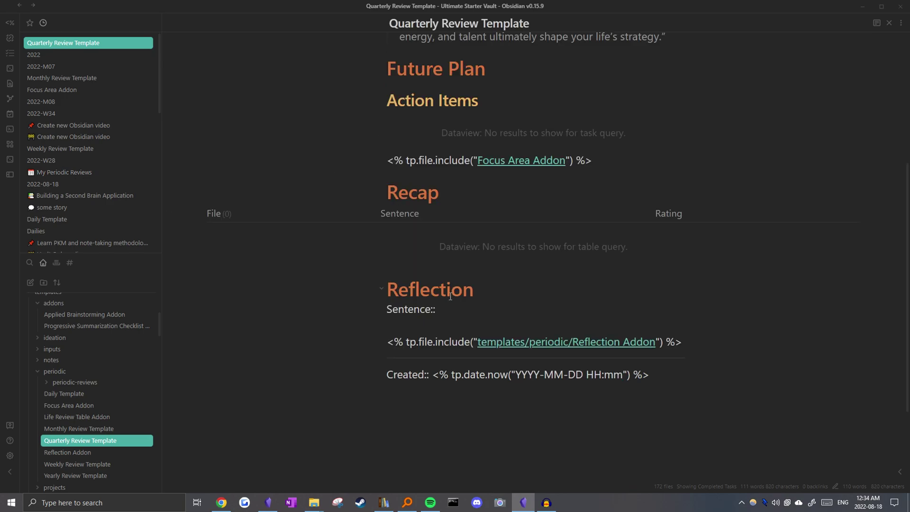
- Switch to Chrome and open YouTube in a new tab
left_click(221, 502)
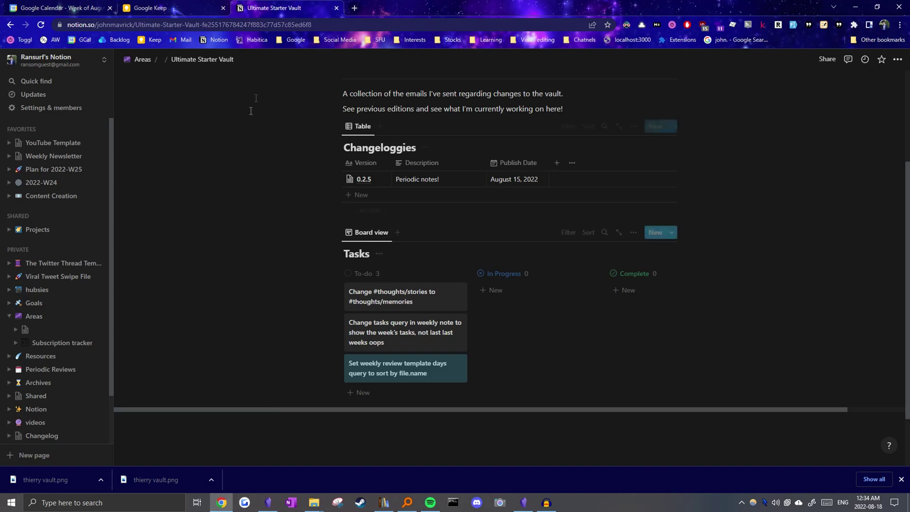
left_click(351, 10)
type("youtube")
key("Return")
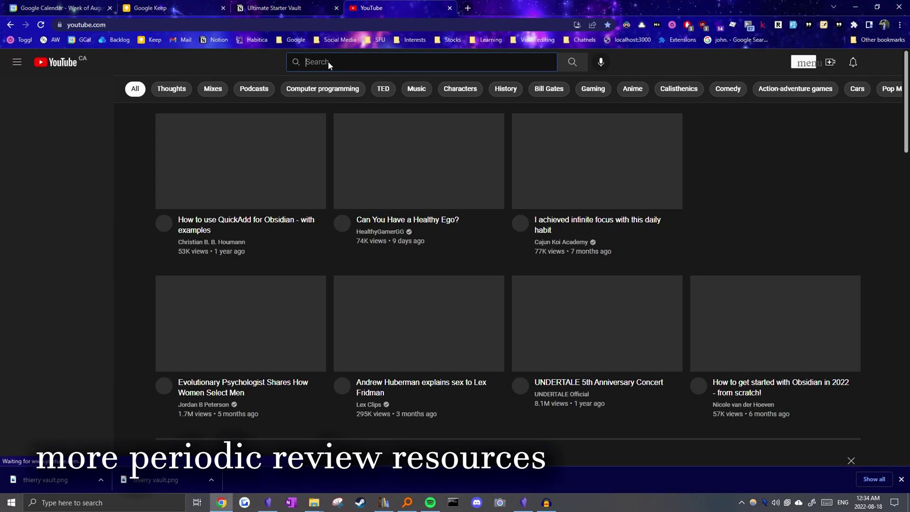
- Search YouTube for "obsidian periodic notges" and look through the resulting videos
type("obsidian periodic notges")
key("Return")
scroll(164, 159, "down", 3)
scroll(149, 180, "down", 10)
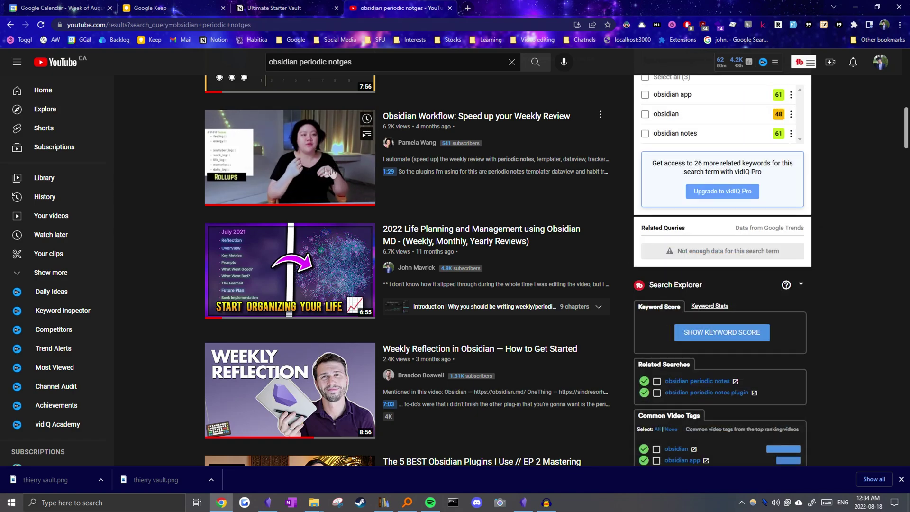
- Open the video "Obsidian Workflow: Speed up your Weekly Review", pause it and skip ahead to 21:51
left_click(285, 185)
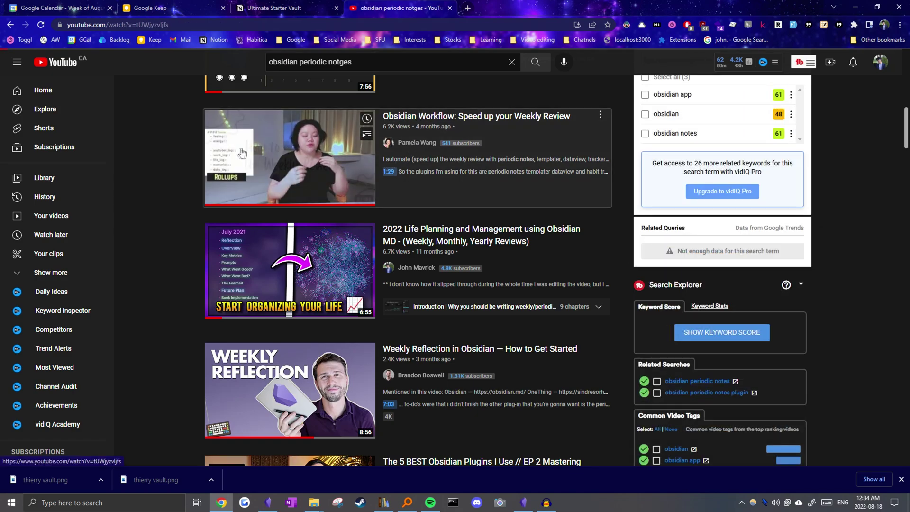
key("space")
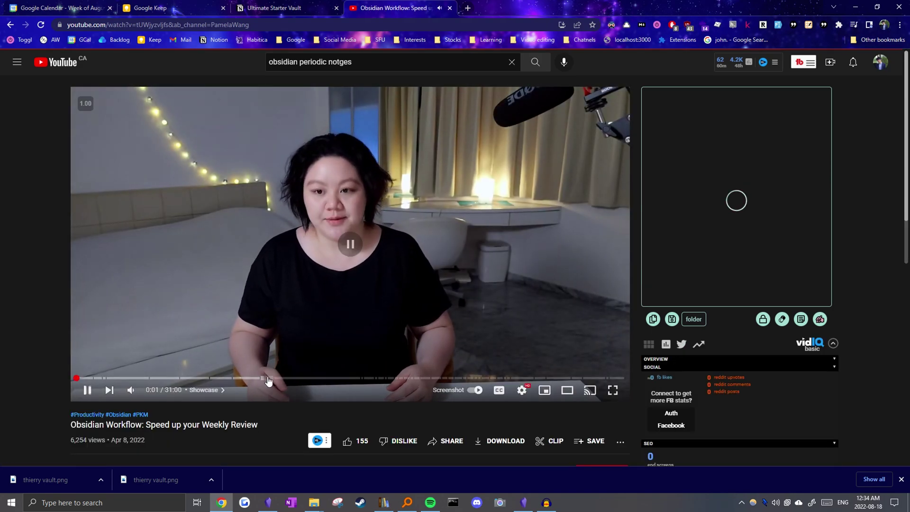
left_click(449, 378)
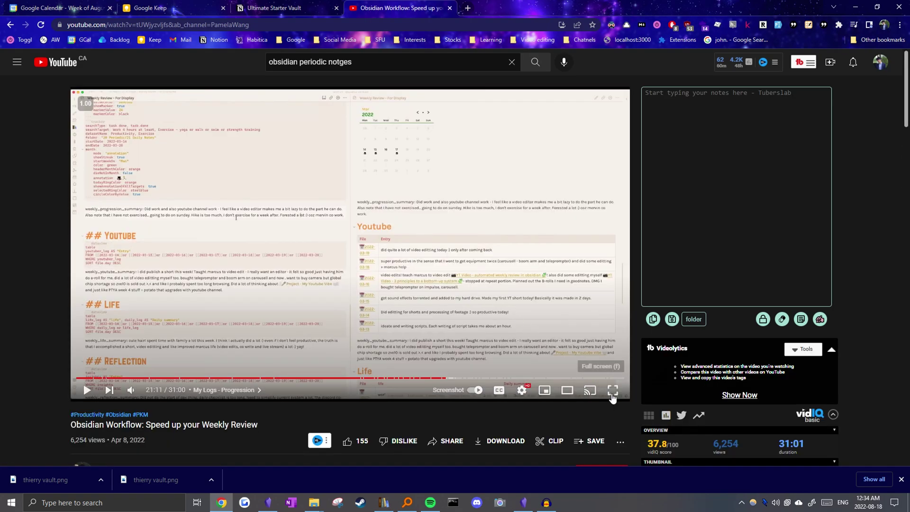
key("Right")
key("Right")
key("Right")
key("Right")
key("Right")
key("Right")
key("Right")
key("Right")
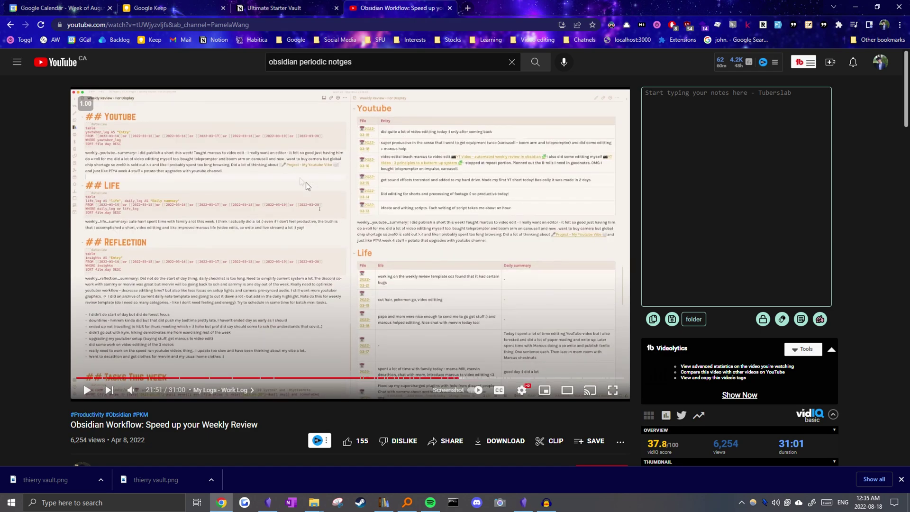
- Examine the paused weekly review example in full screen, then return to the search results and look at further videos
key("f")
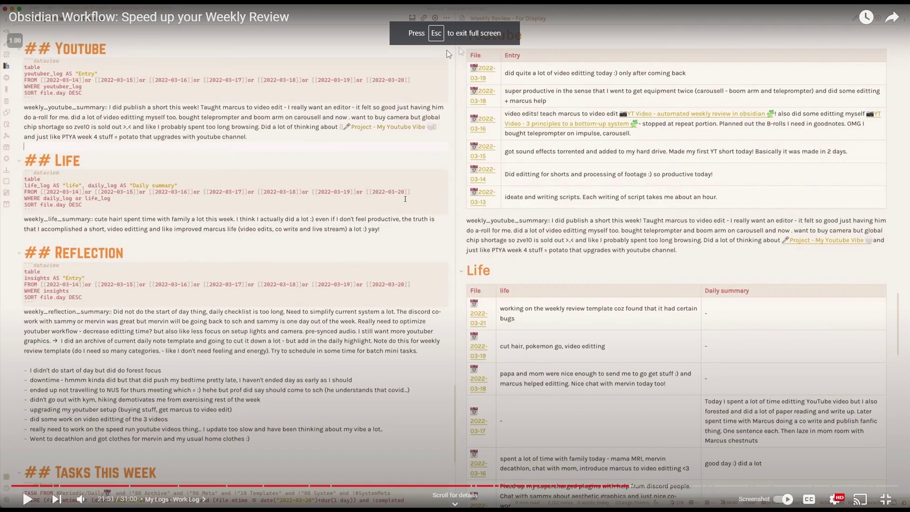
mouse_move(483, 51)
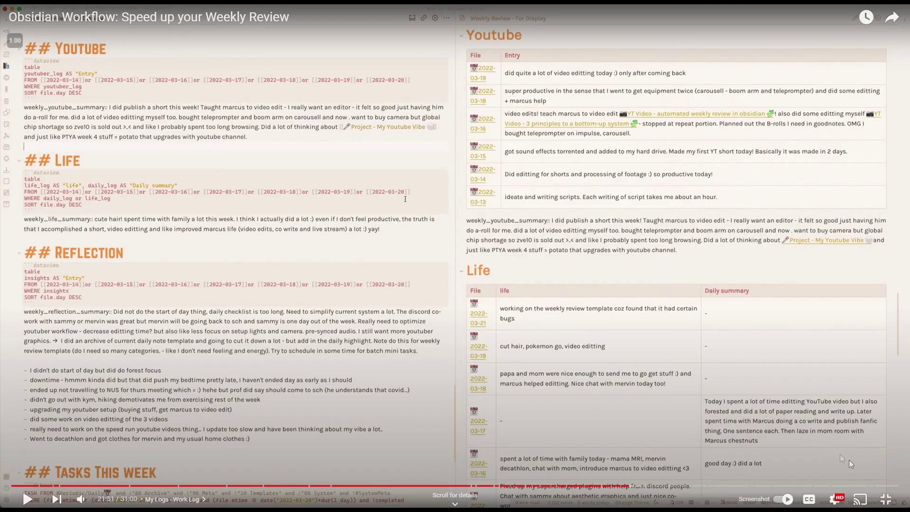
key("Escape")
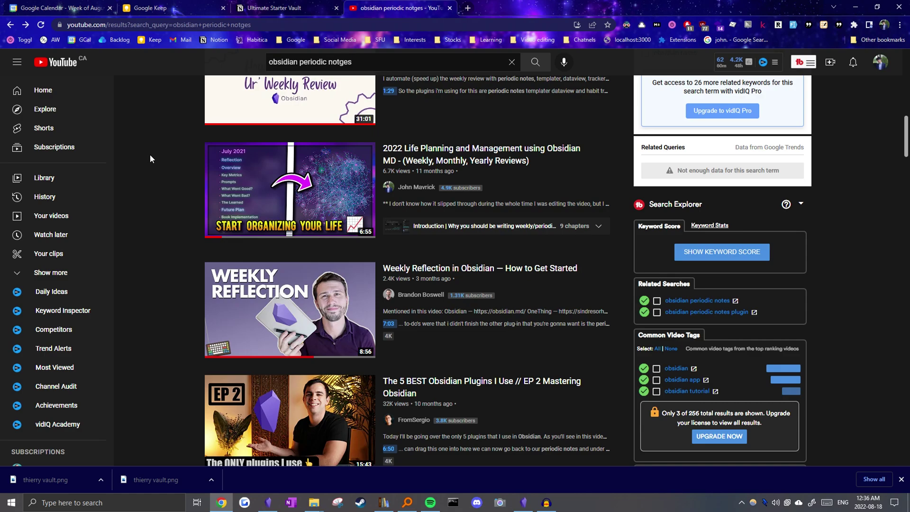
scroll(175, 303, "down", 1)
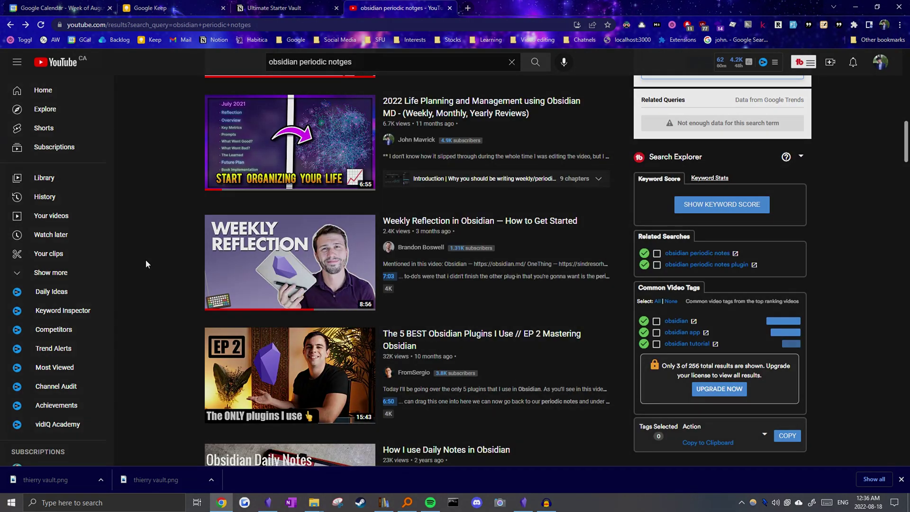